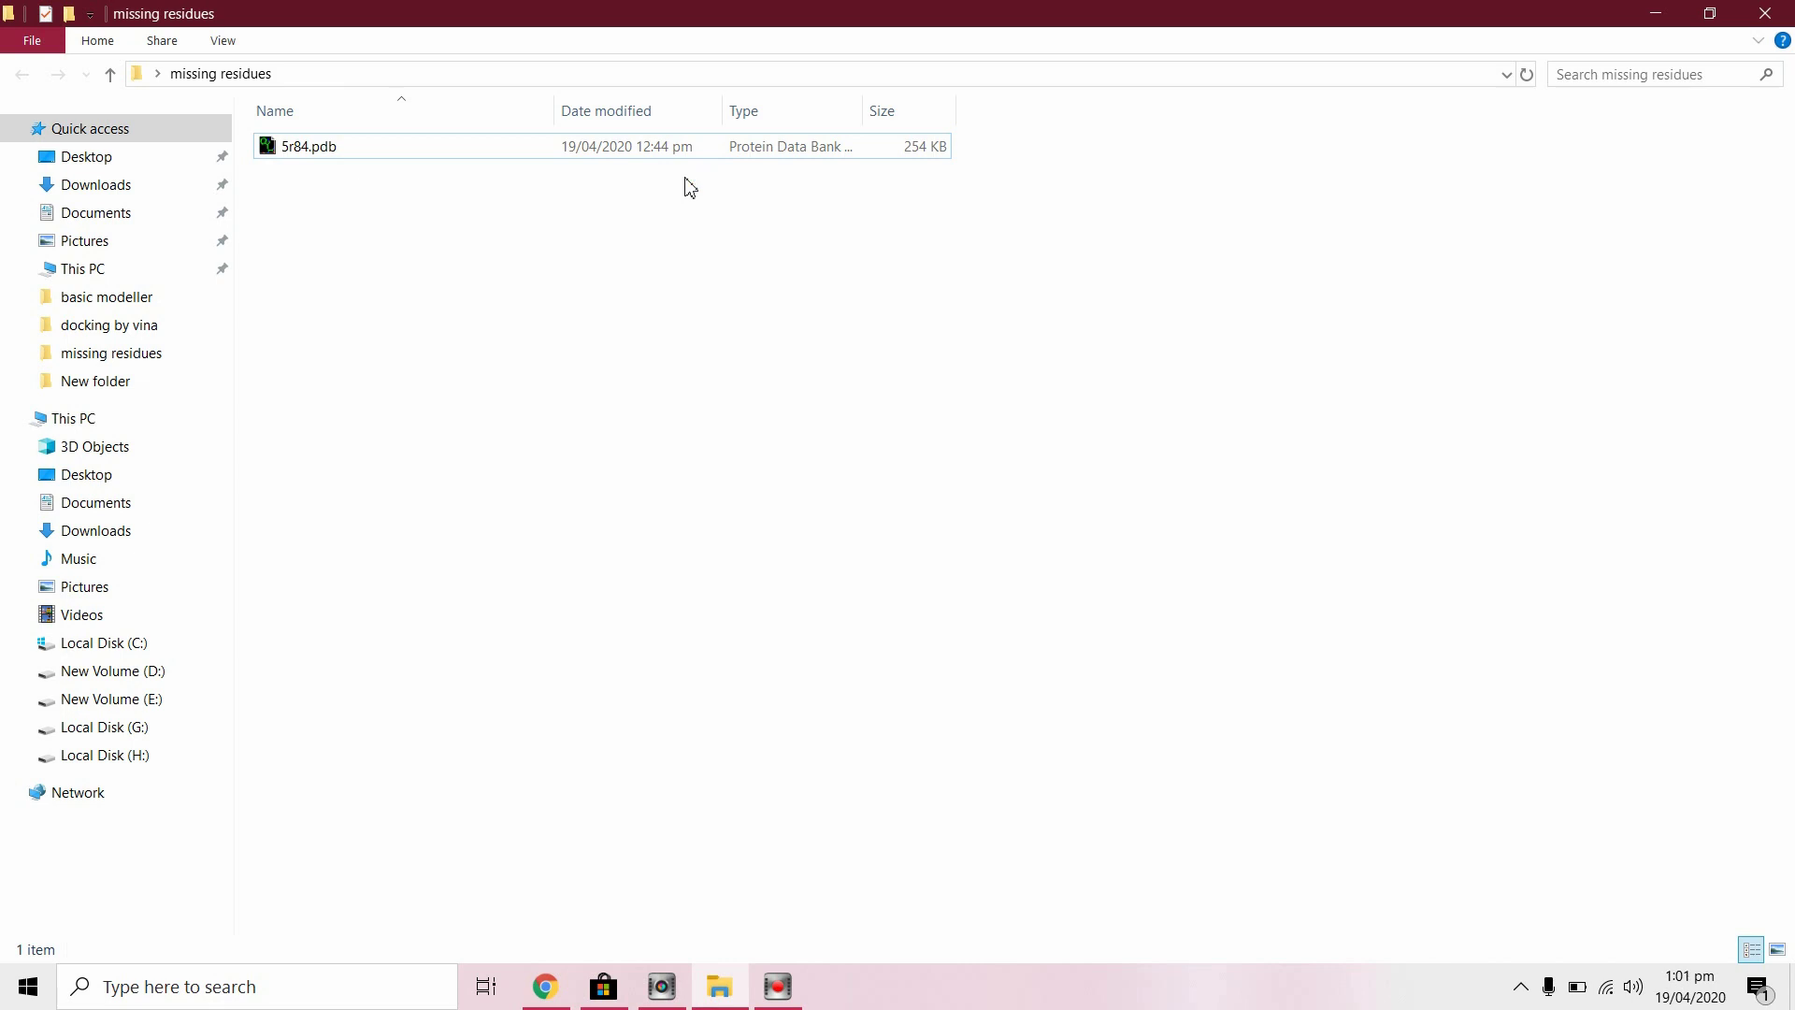
# Bring up the Open with app list for 5r84.pdb, showing Notepad and PyMOL.
pyautogui.rightClick(517, 146)
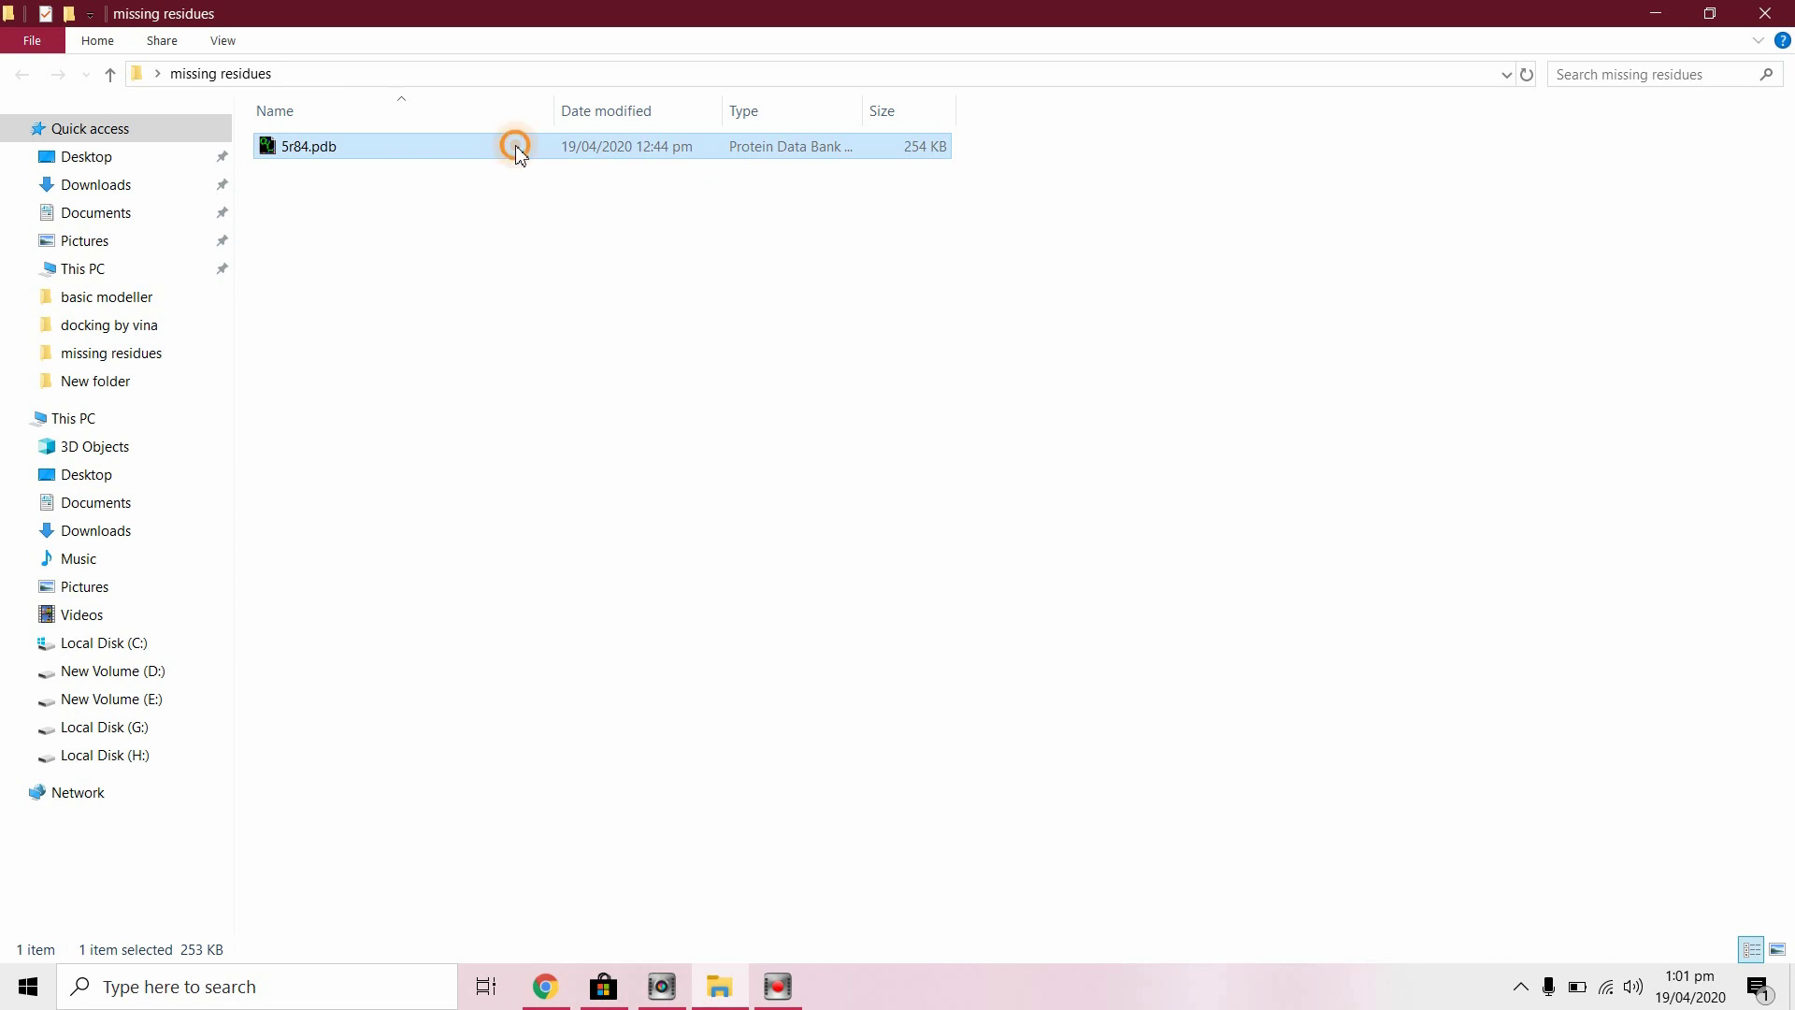
pyautogui.moveTo(586, 244)
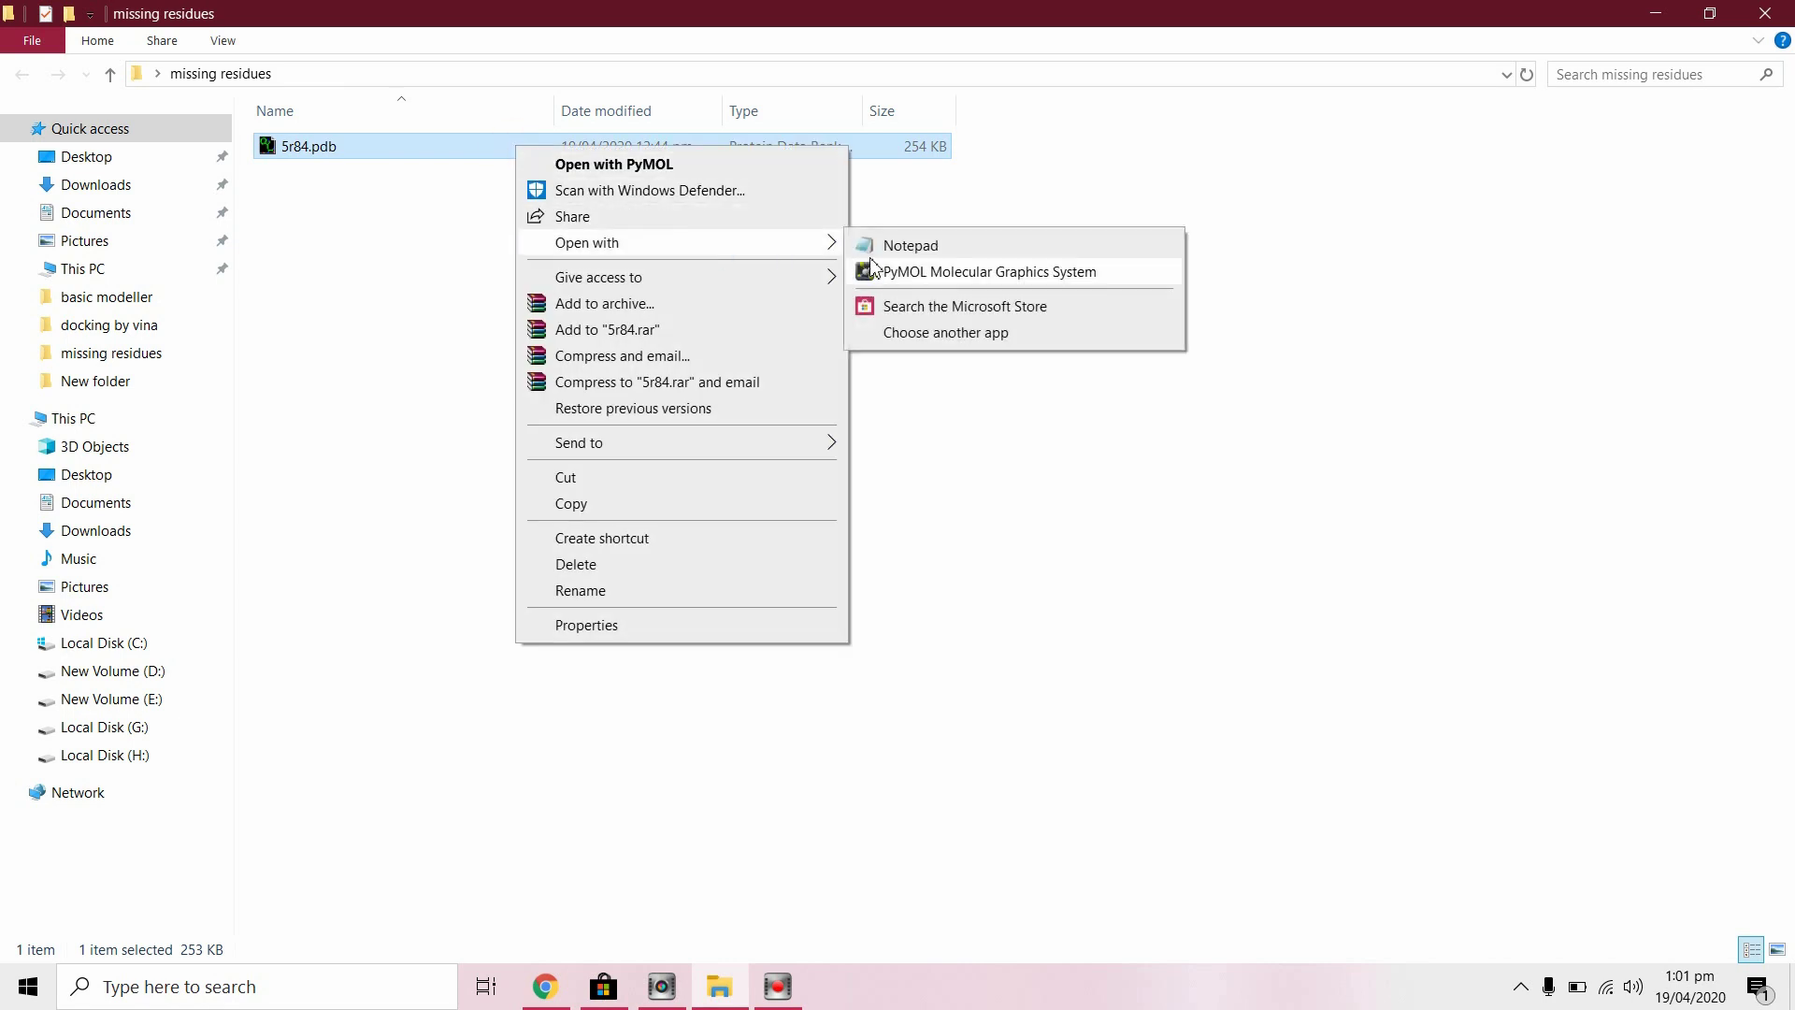
# Open 5r84.pdb full-screen in Notepad and note ligand code Z31792168 in the title.
pyautogui.click(908, 246)
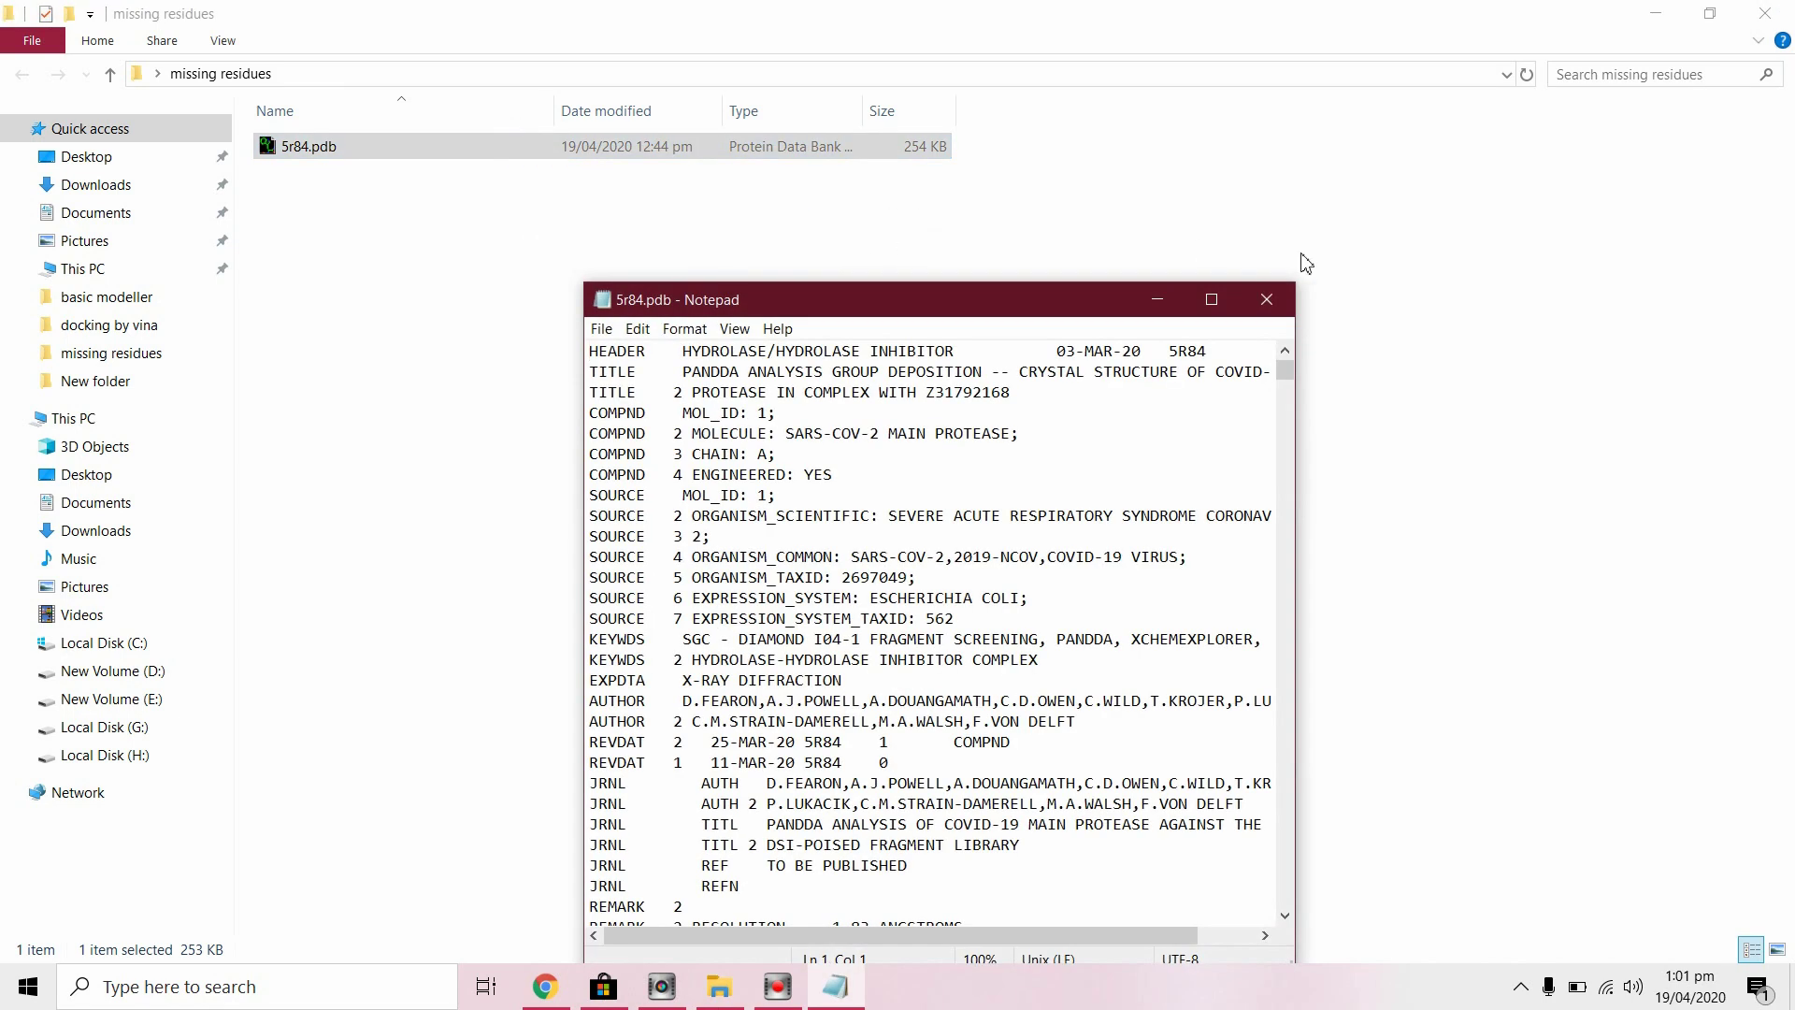
pyautogui.click(1213, 302)
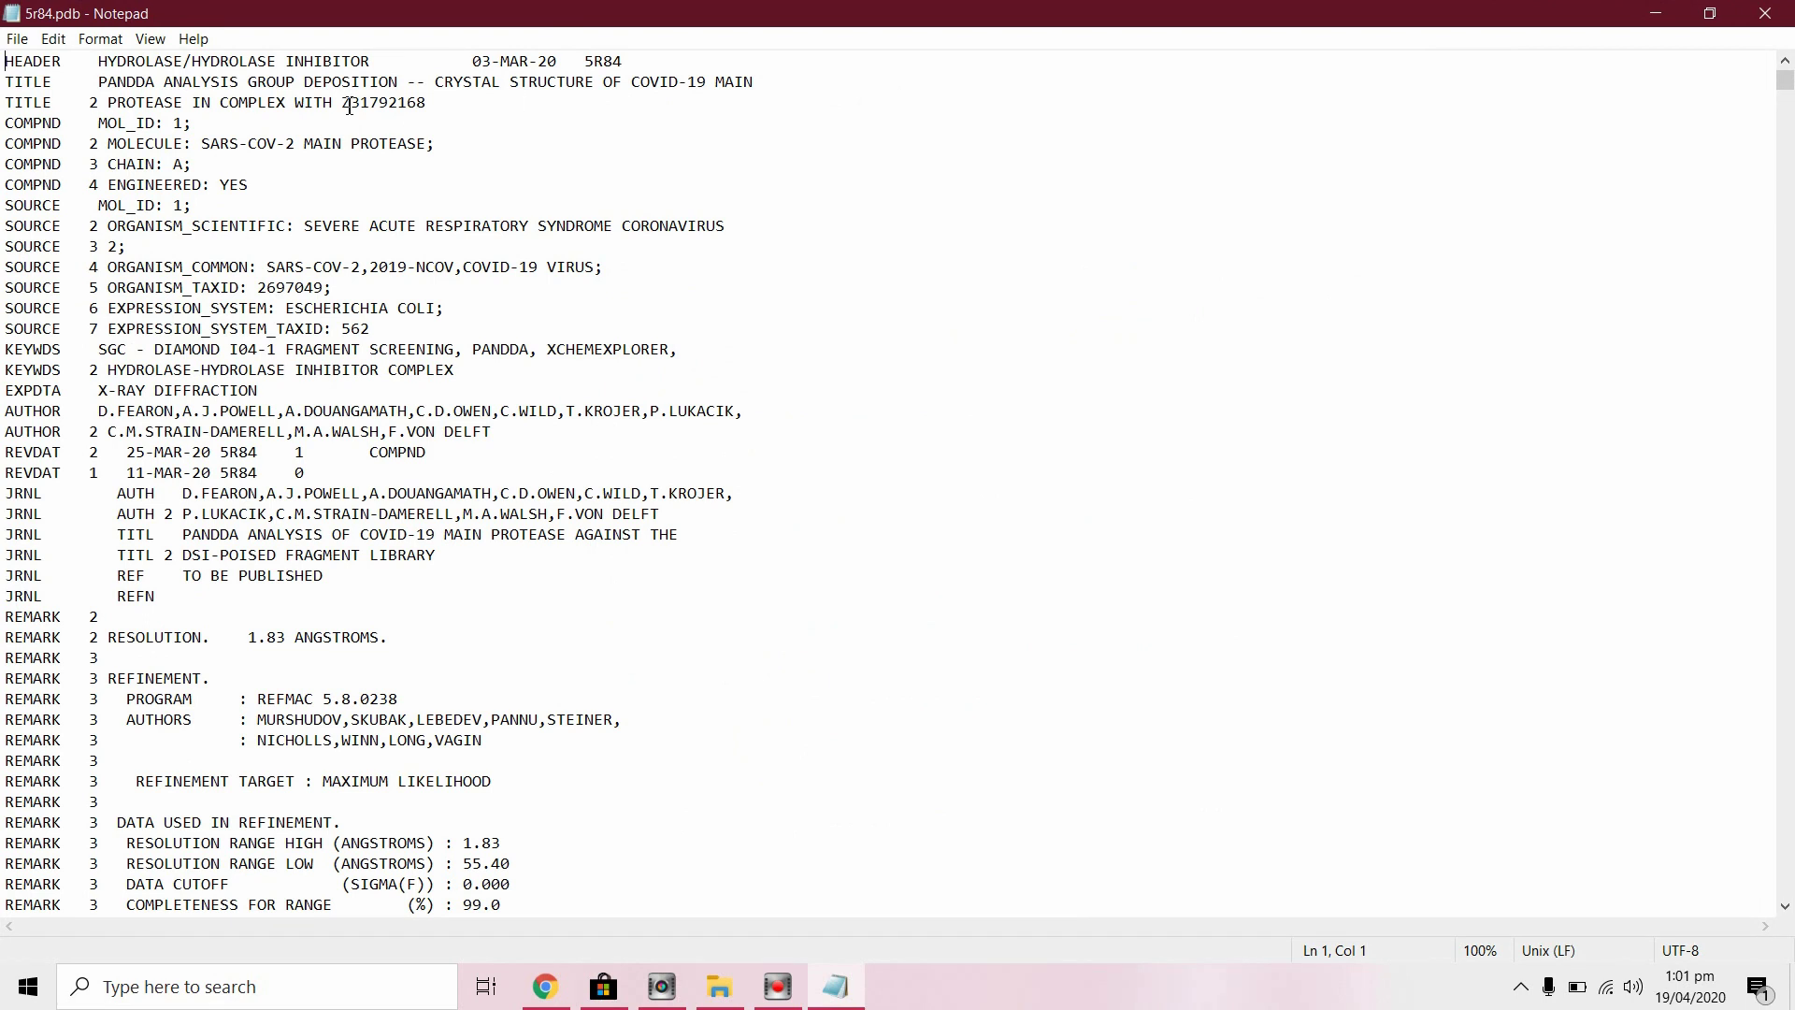
pyautogui.moveTo(341, 103); pyautogui.dragTo(429, 103)
pyautogui.click(432, 102)
pyautogui.scroll(-10, 364, 576)
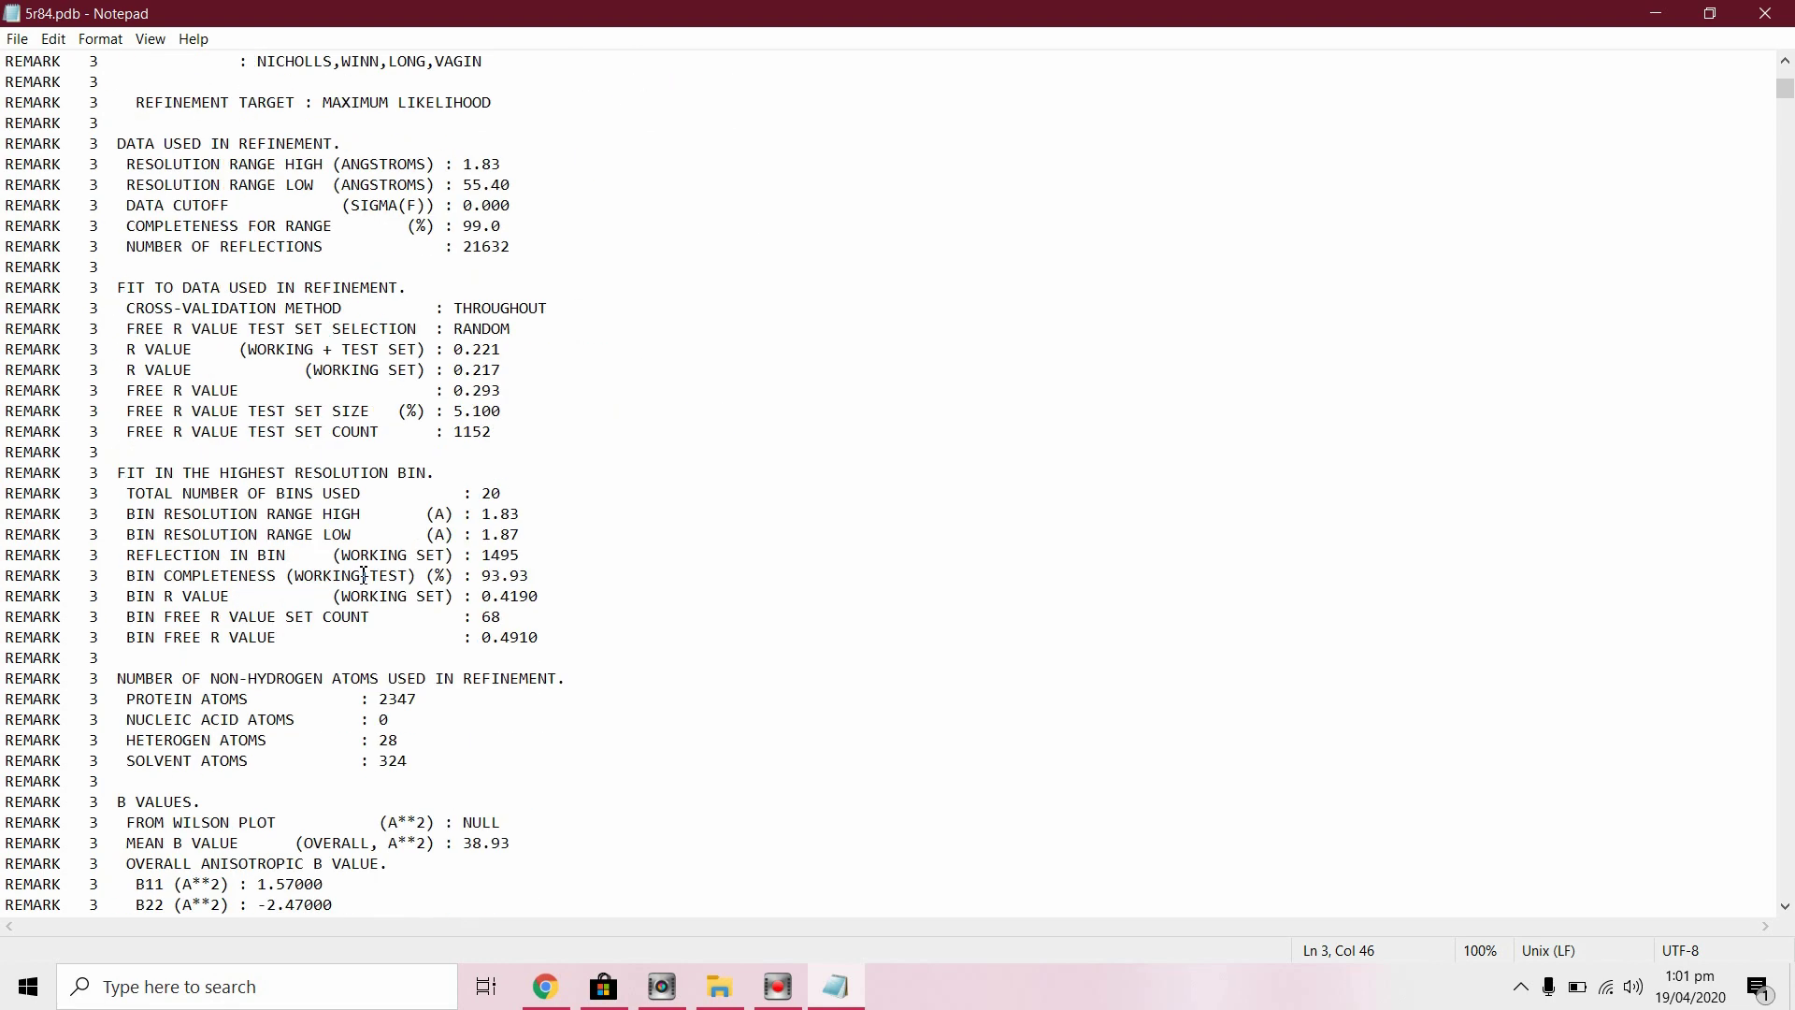
pyautogui.scroll(-8, 364, 575)
pyautogui.scroll(-10, 364, 576)
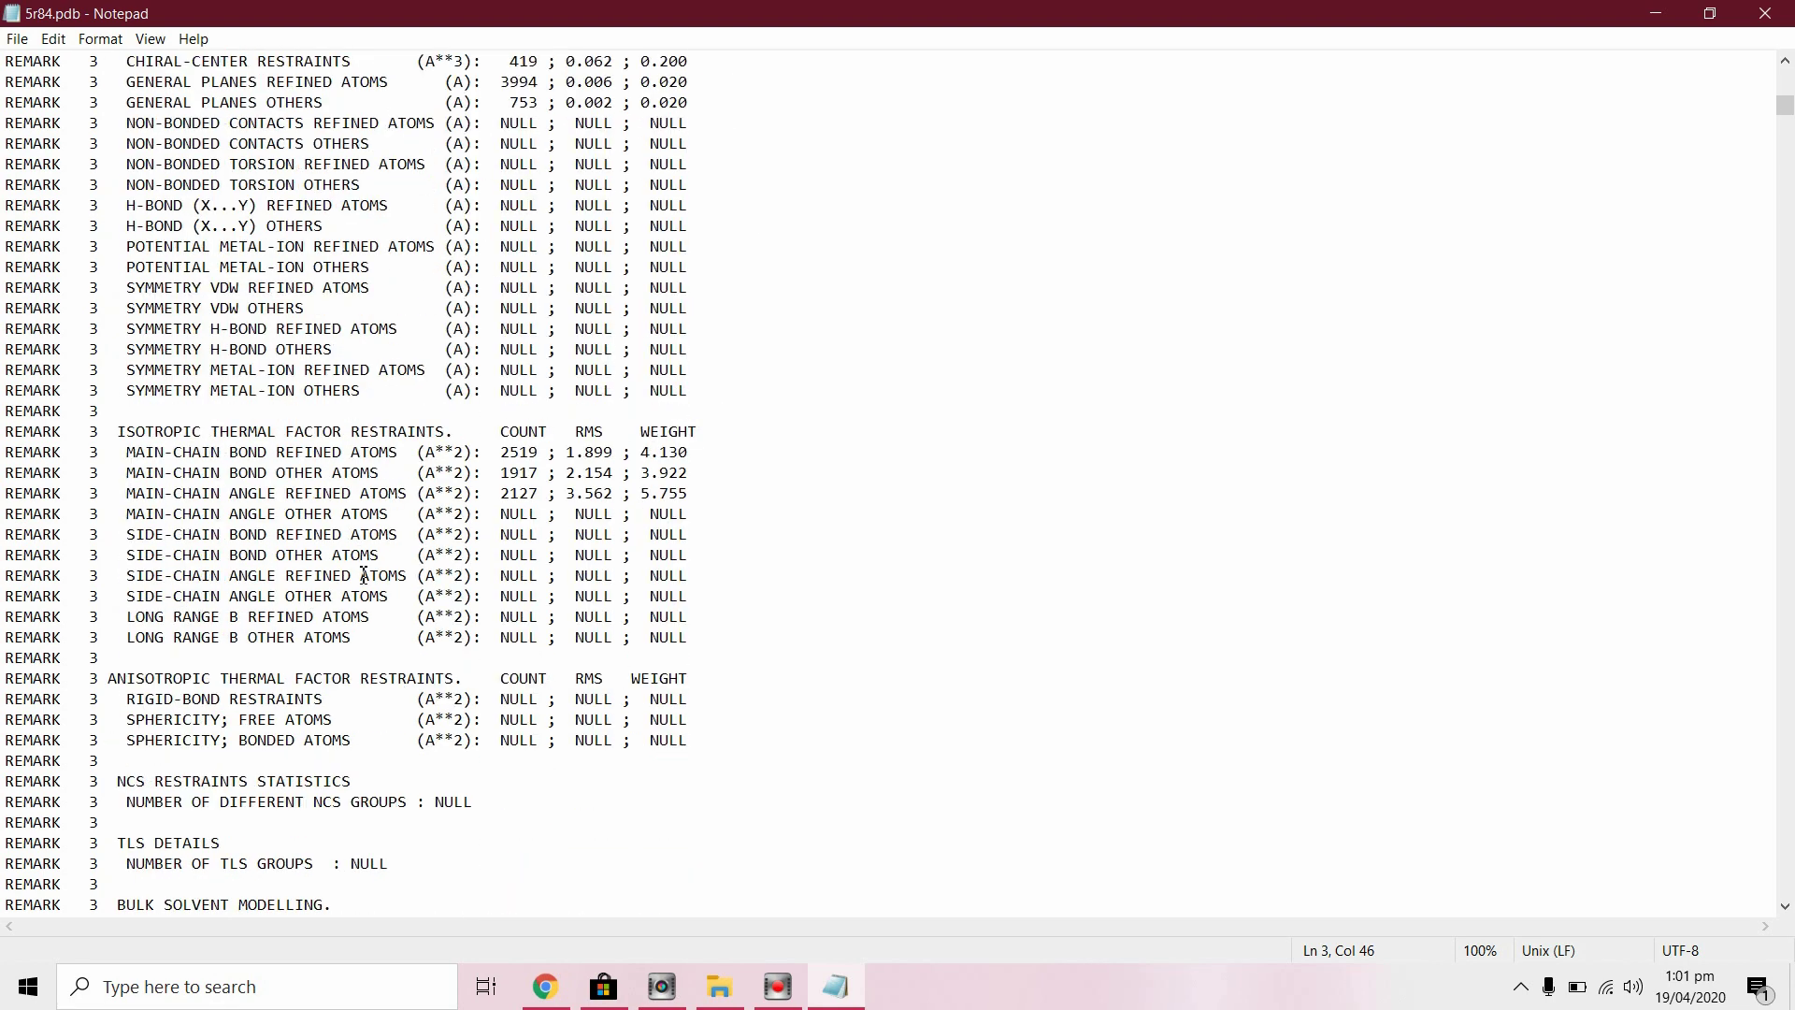
pyautogui.scroll(-10, 364, 575)
pyautogui.scroll(-10, 364, 575)
pyautogui.scroll(-10, 362, 576)
pyautogui.scroll(-12, 363, 575)
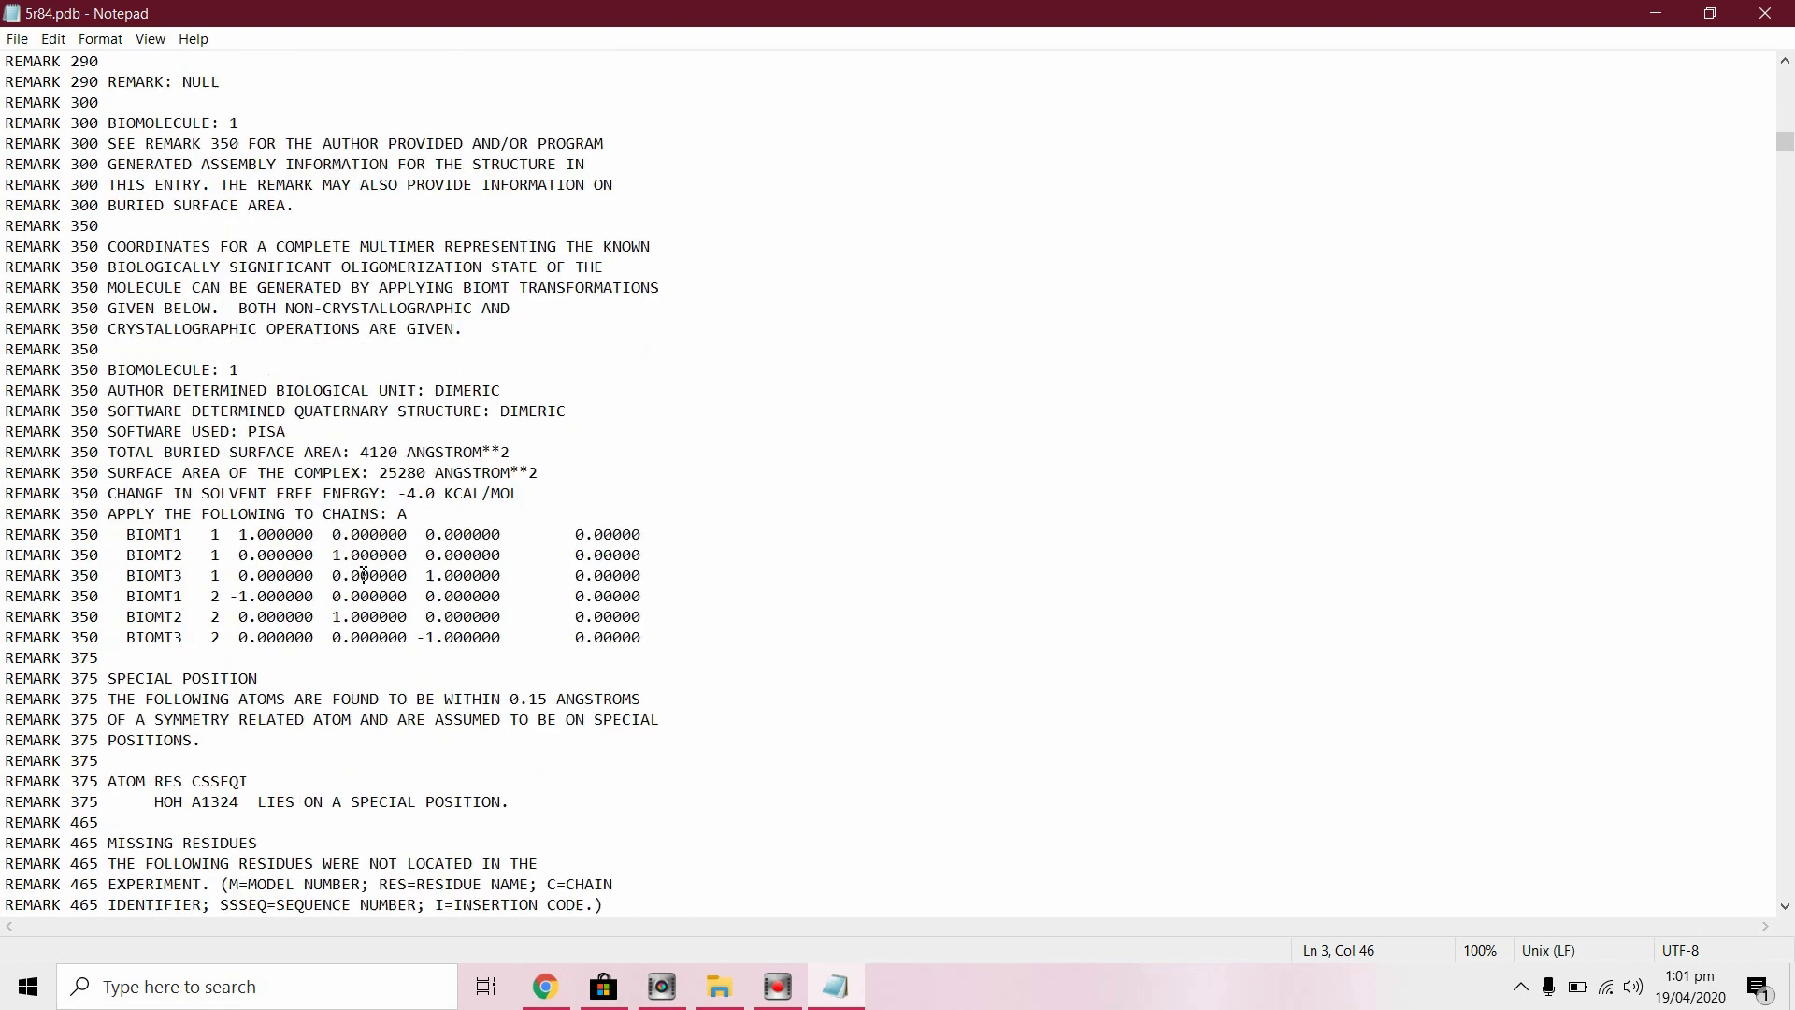
pyautogui.scroll(-4, 363, 576)
pyautogui.scroll(-1, 363, 575)
pyautogui.scroll(-1, 364, 576)
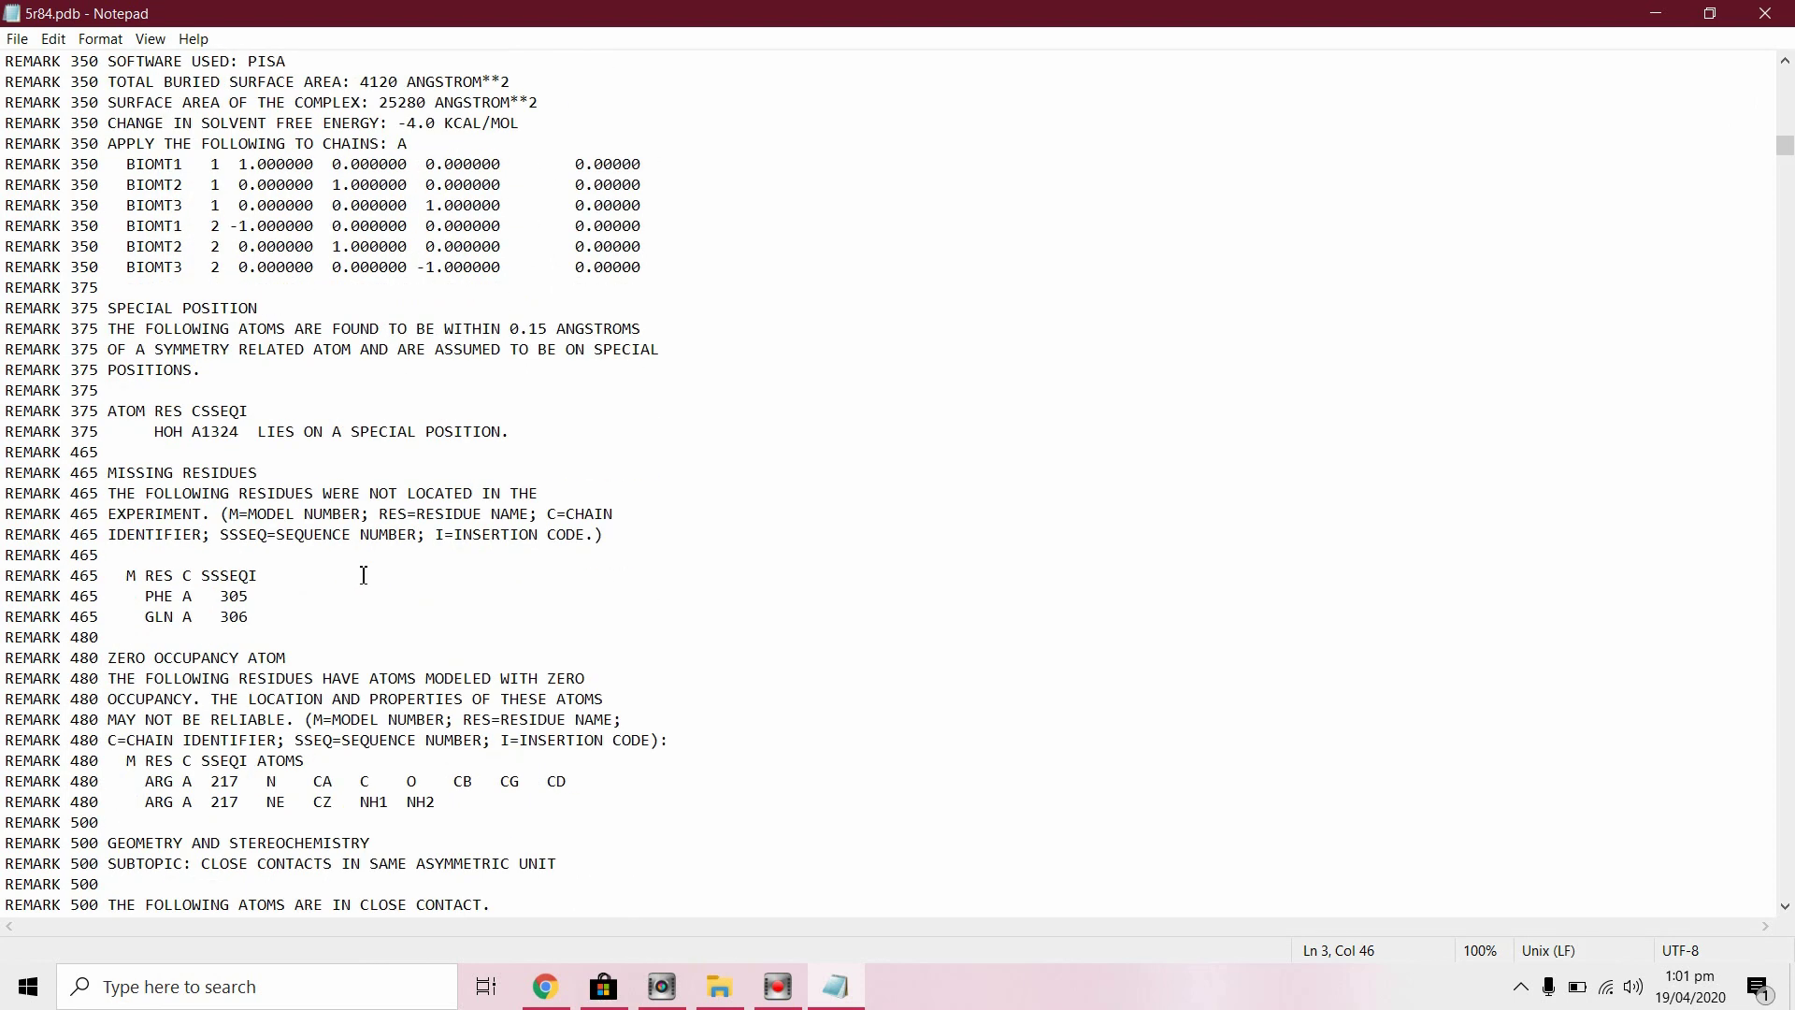
pyautogui.scroll(-2, 363, 576)
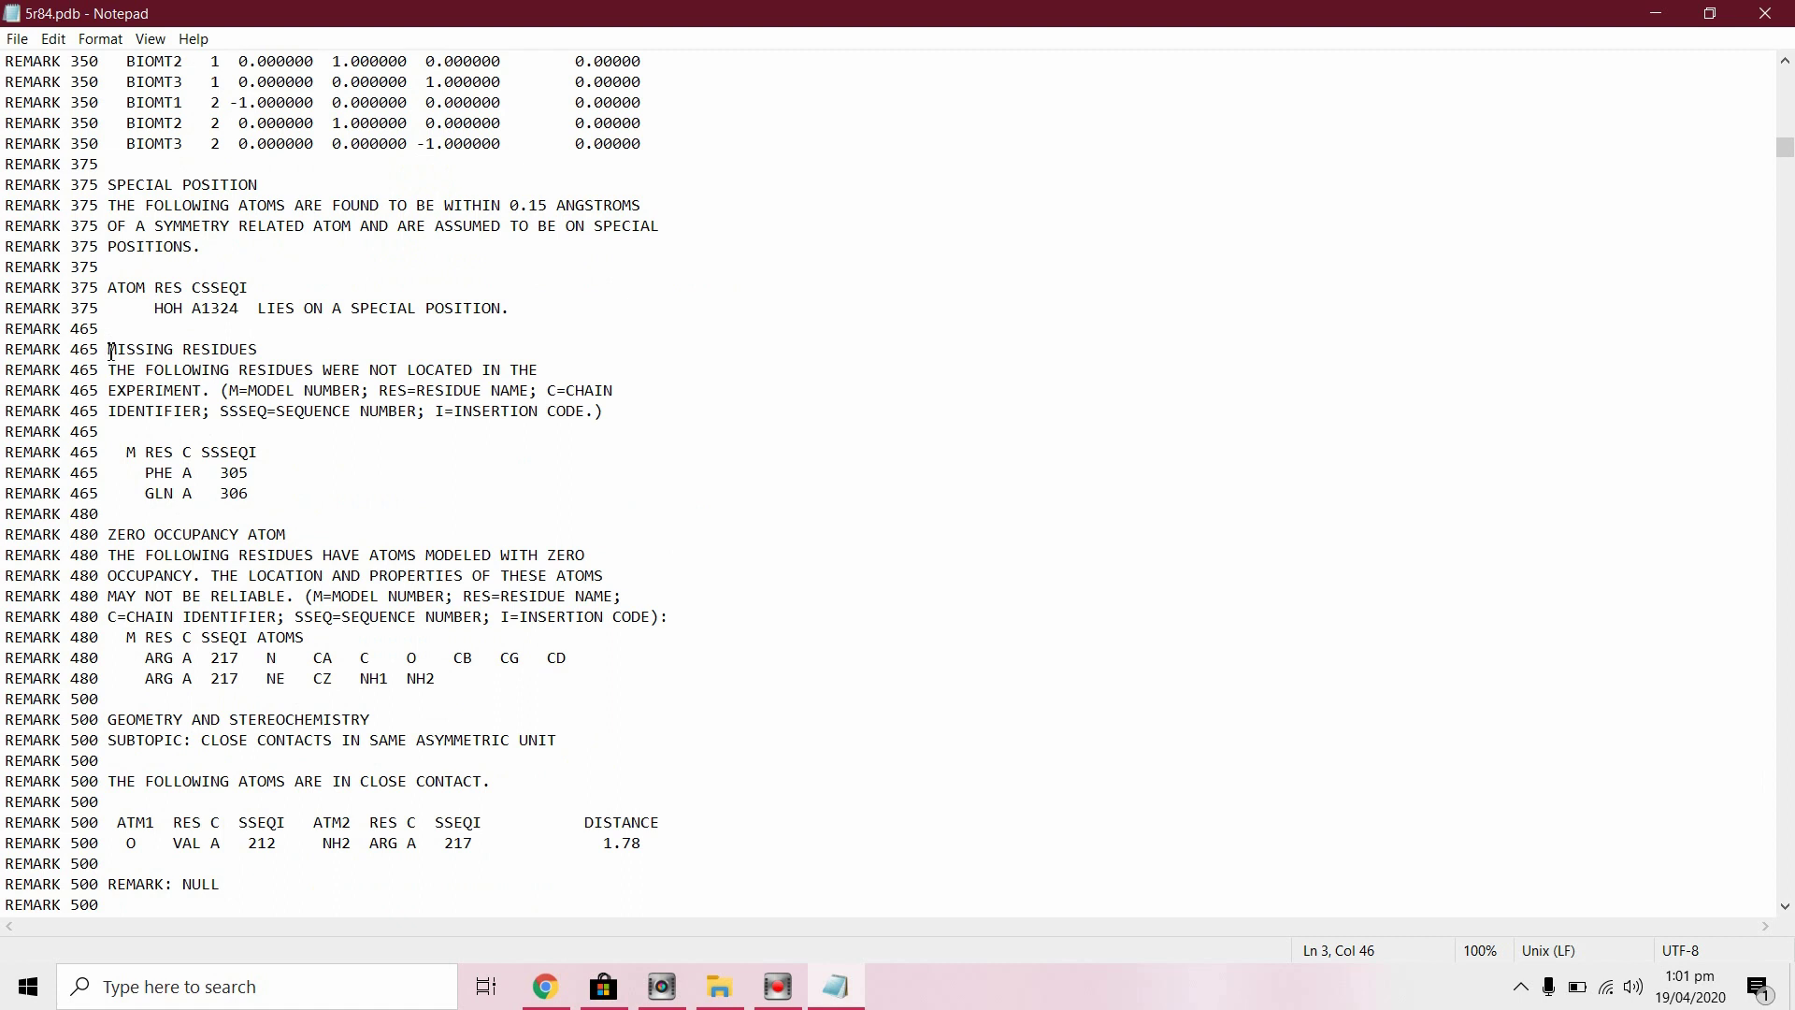
# Review the MISSING RESIDUES remark listing PHE 305 and GLN 306, then minimize Notepad.
pyautogui.moveTo(105, 348); pyautogui.dragTo(279, 503)
pyautogui.click(279, 503)
pyautogui.click(253, 490)
pyautogui.click(1647, 12)
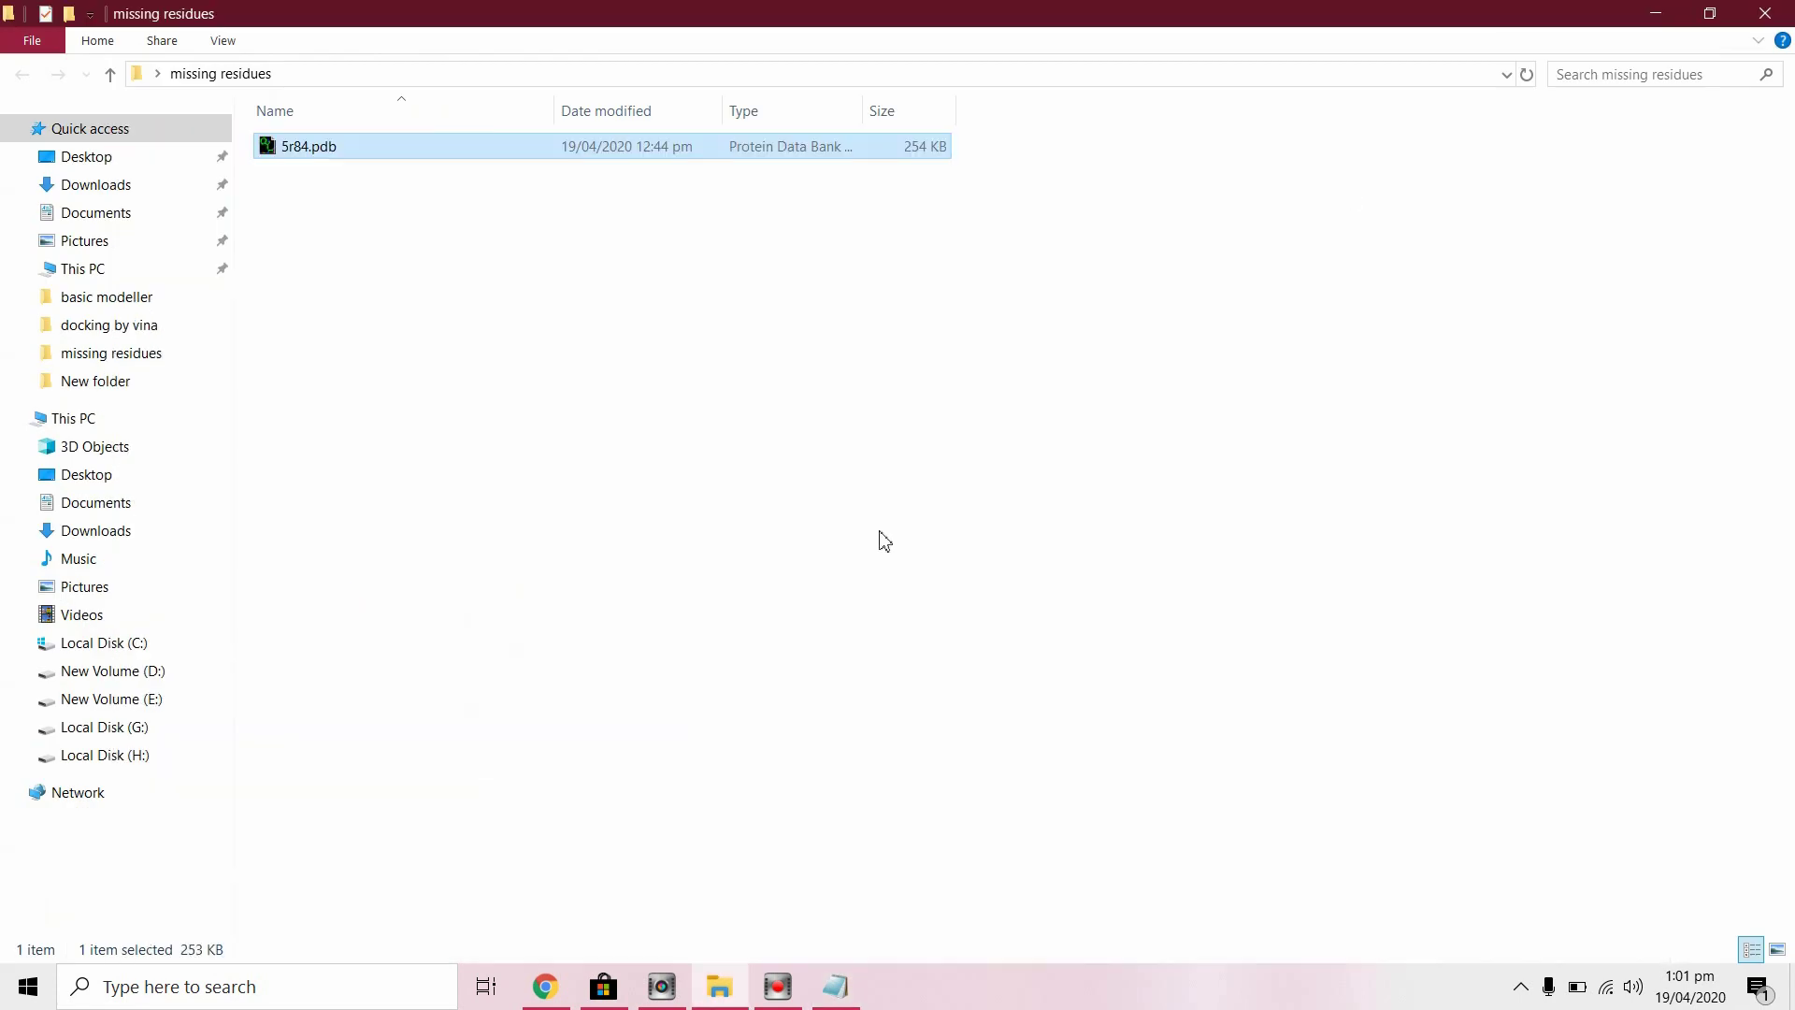
# Select the first script block on the Modeller wiki's Missing residues page, then minimize Chrome.
pyautogui.click(545, 985)
pyautogui.scroll(-2, 408, 407)
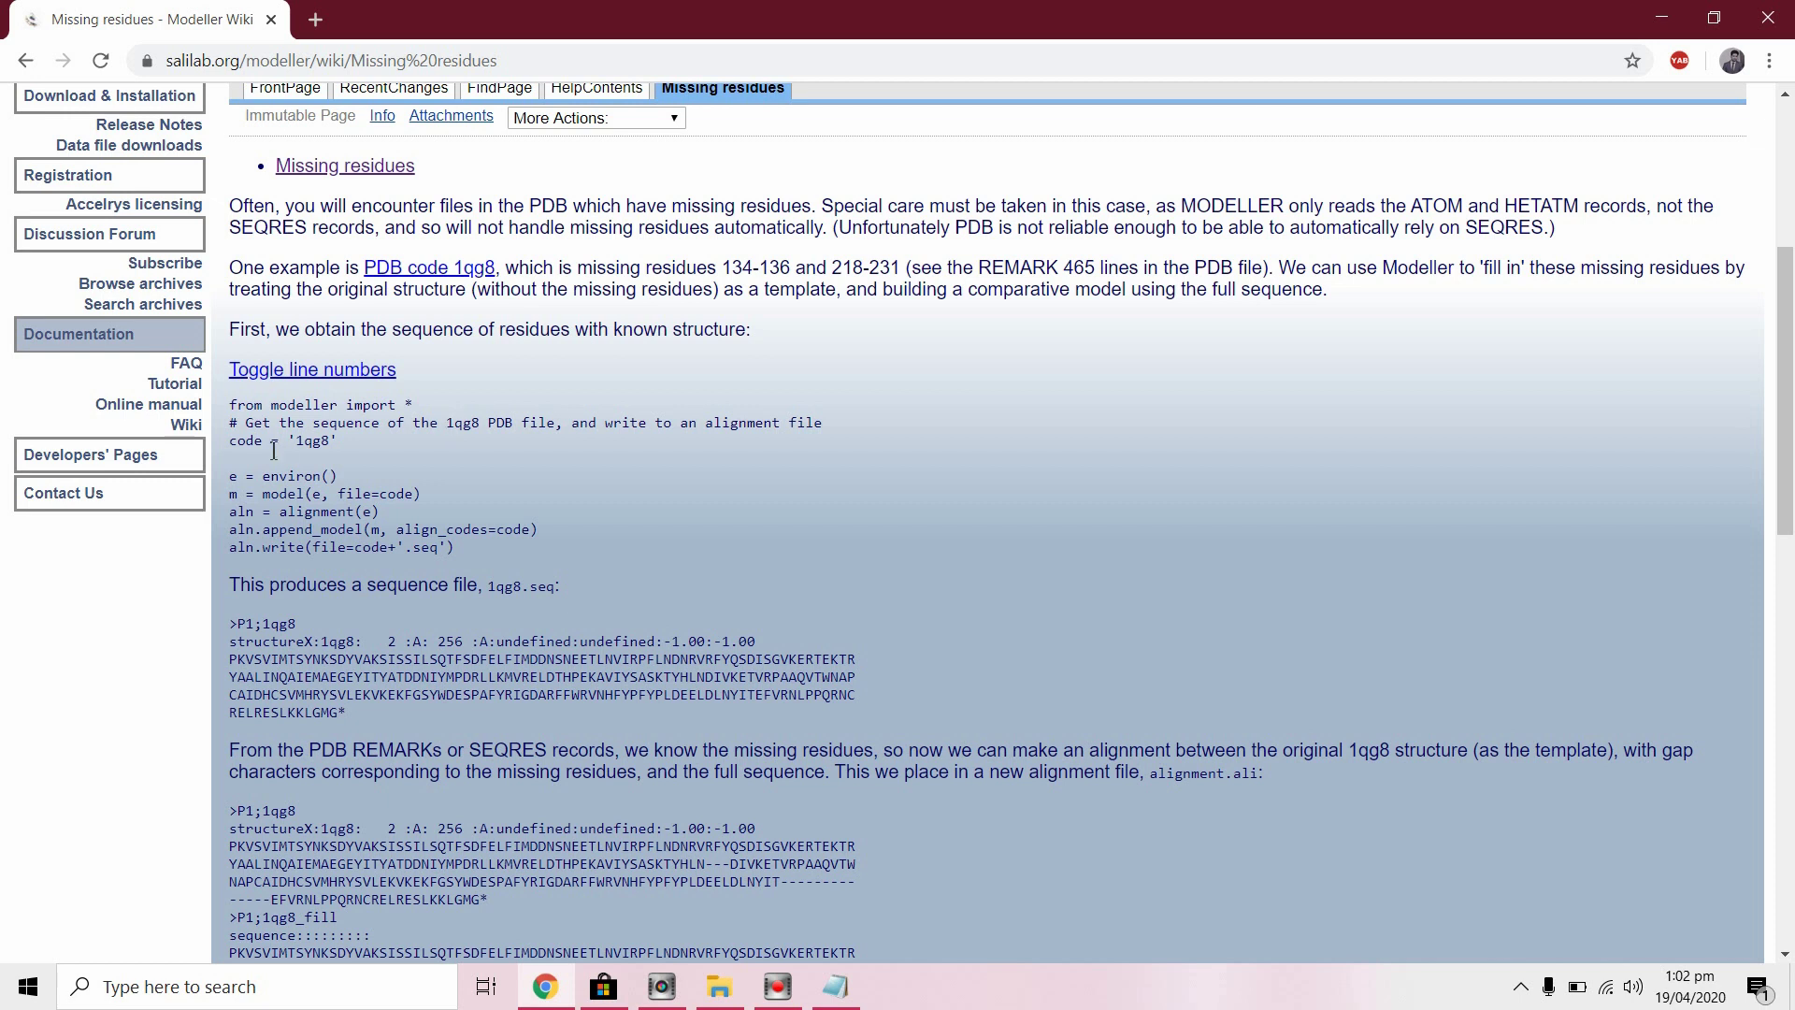
pyautogui.moveTo(231, 404); pyautogui.dragTo(492, 543)
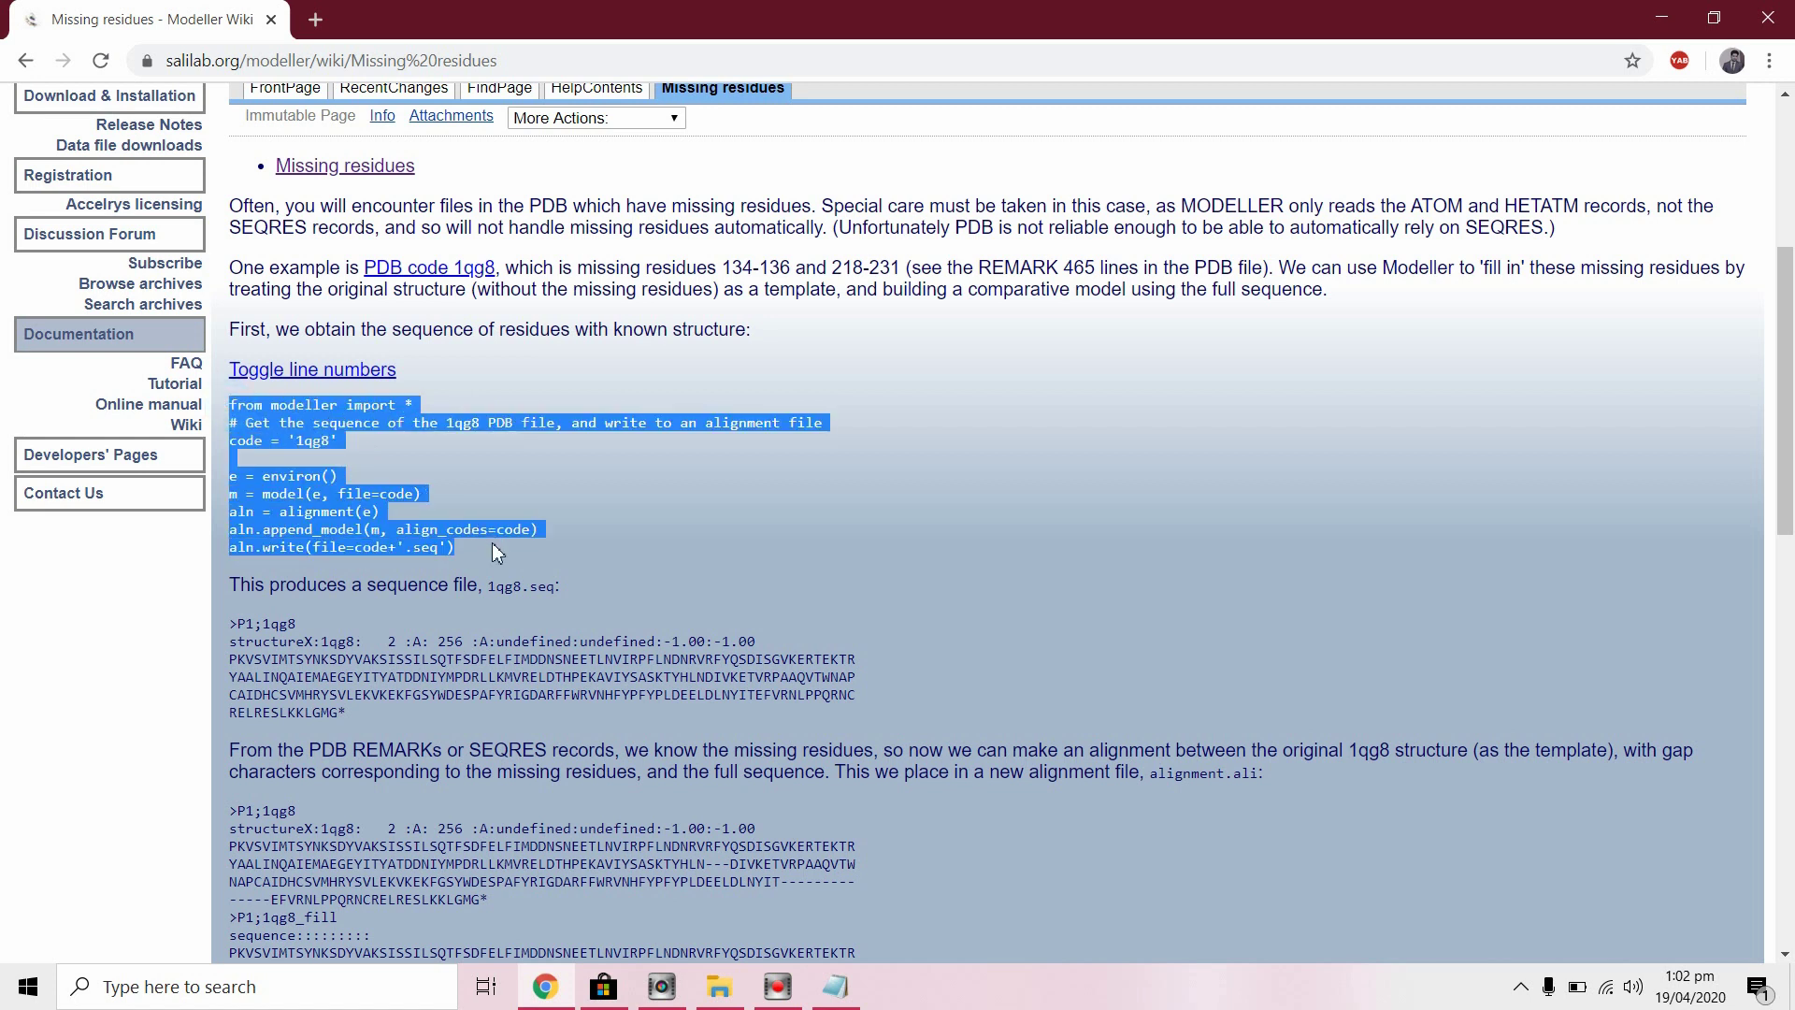
pyautogui.click(1648, 13)
# Paste the copied script into a new text document and change code '1qg8' to '5r84'.
pyautogui.rightClick(606, 318)
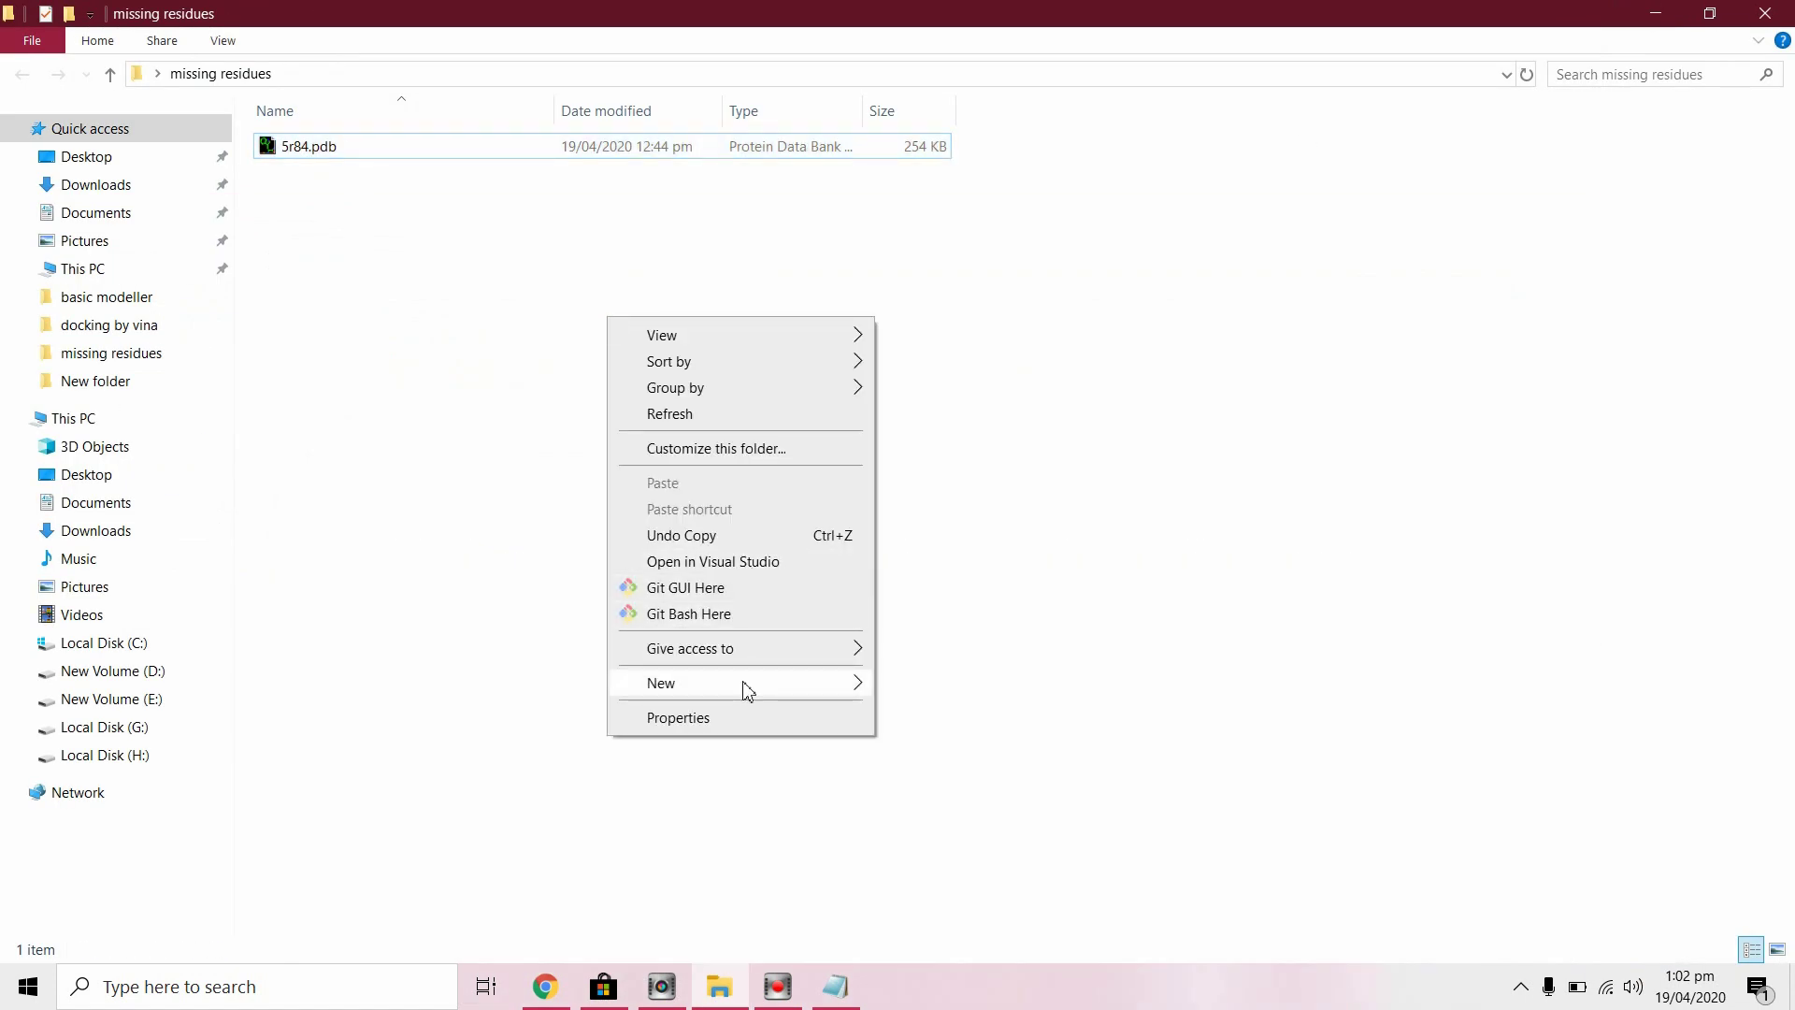
pyautogui.moveTo(741, 683)
pyautogui.click(1009, 632)
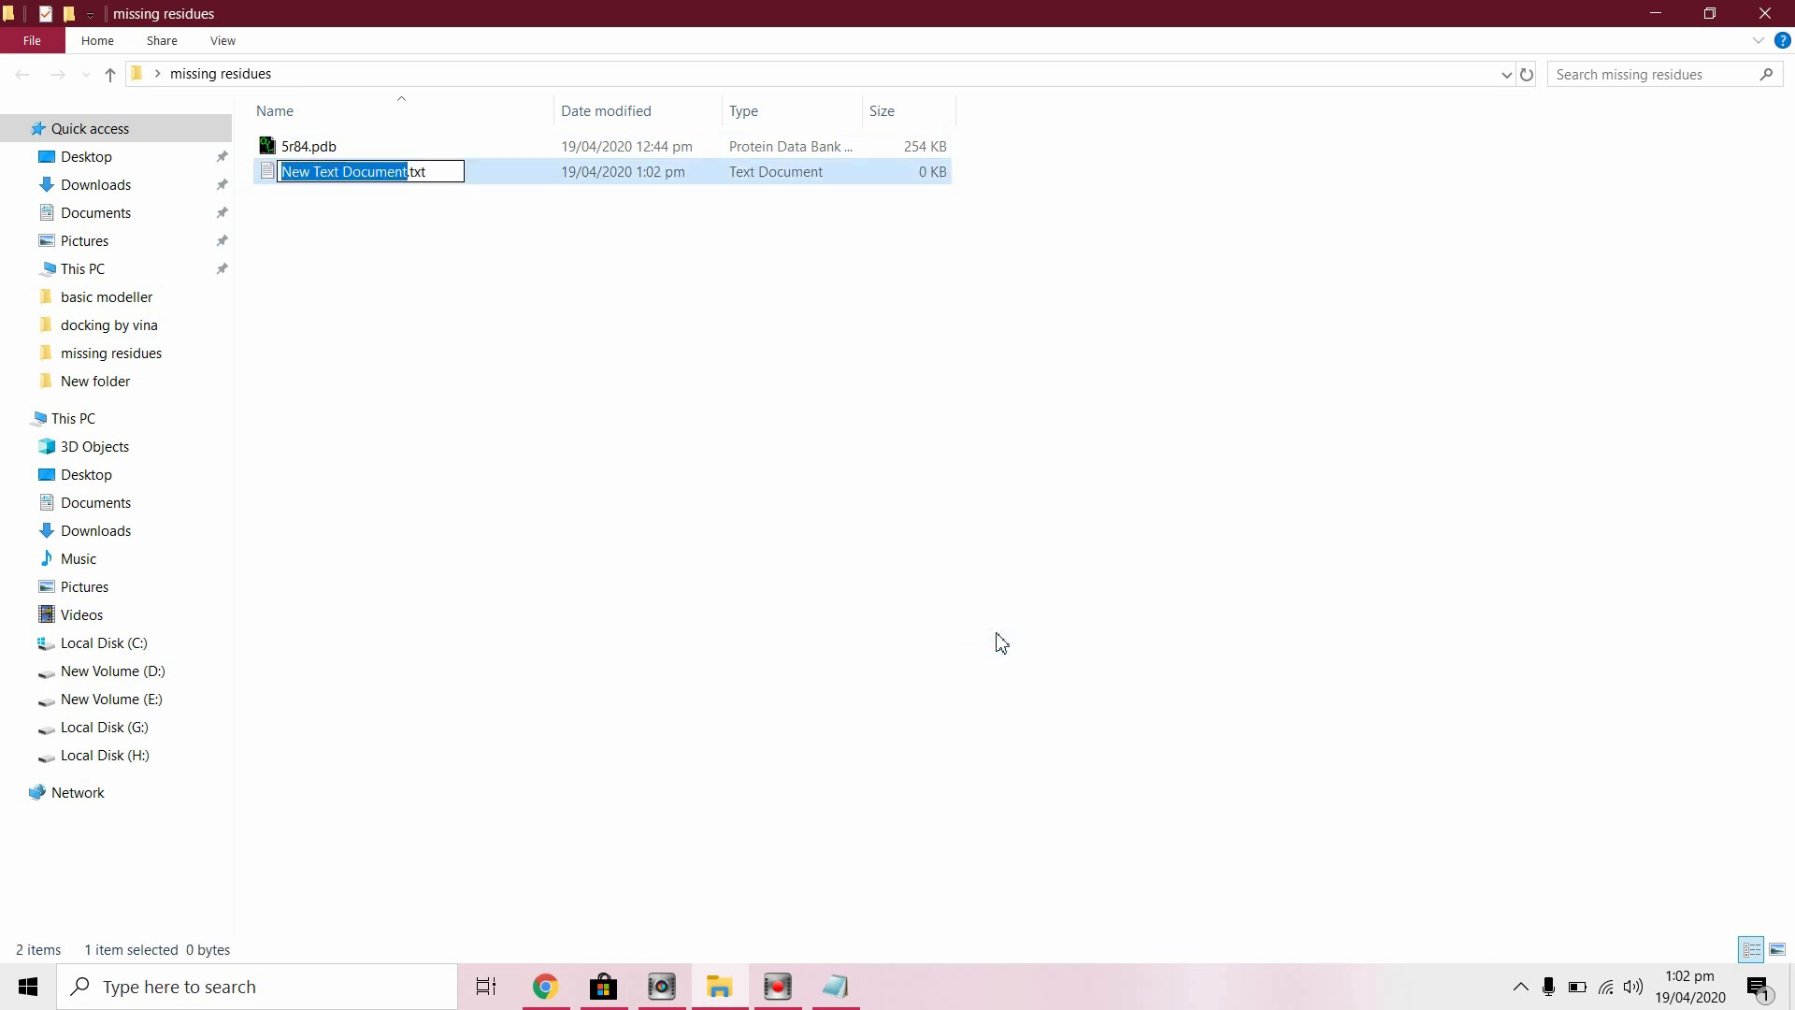
pyautogui.press('Return')
pyautogui.press('Return')
pyautogui.write("from modeller import * # Get the sequence of the 1qg8 PDB file, and write to an alignment file code = '1qg8'  e = environ() m = model(e, file=code) aln = alignment(e) aln.append_model(m, align_codes=code) aln.write(file=code+'.seq')")
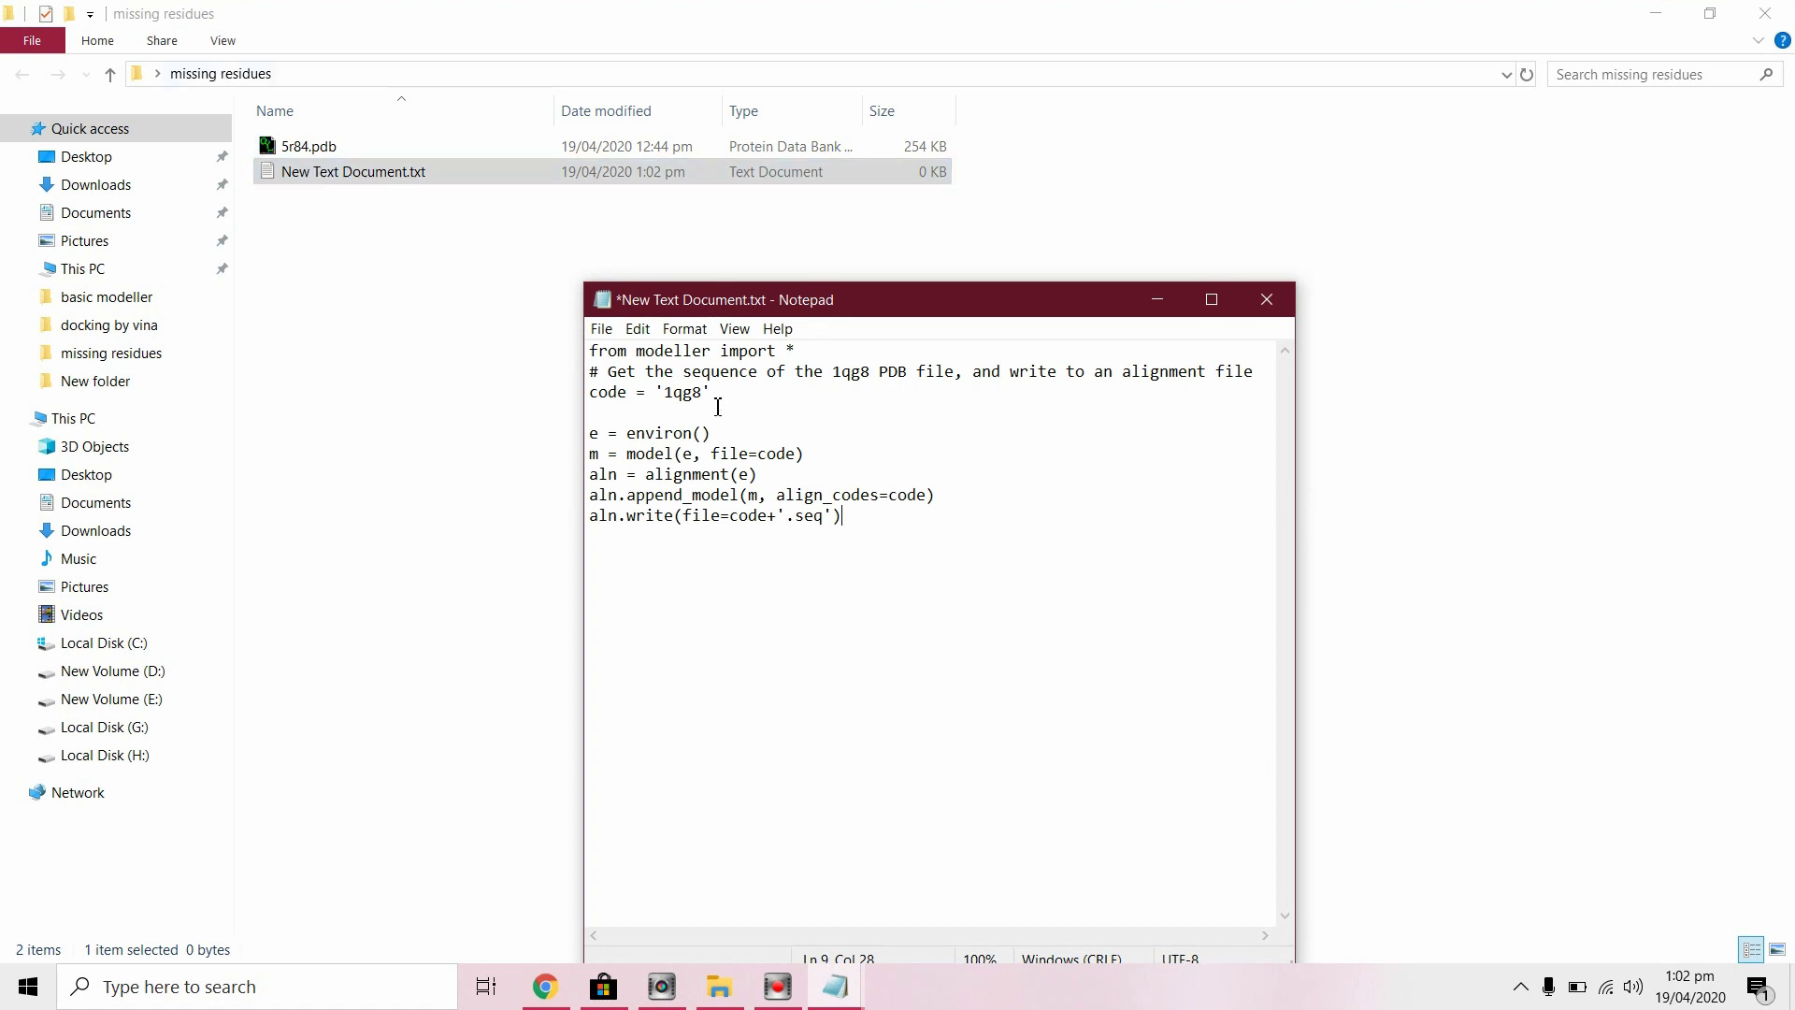
pyautogui.click(702, 392)
pyautogui.press('BackSpace')
pyautogui.press('BackSpace')
pyautogui.press('BackSpace')
pyautogui.press('BackSpace')
pyautogui.write('5r')
pyautogui.write('84')
# Save the script as 1st.py in the missing residues folder with All Files type.
pyautogui.click(600, 329)
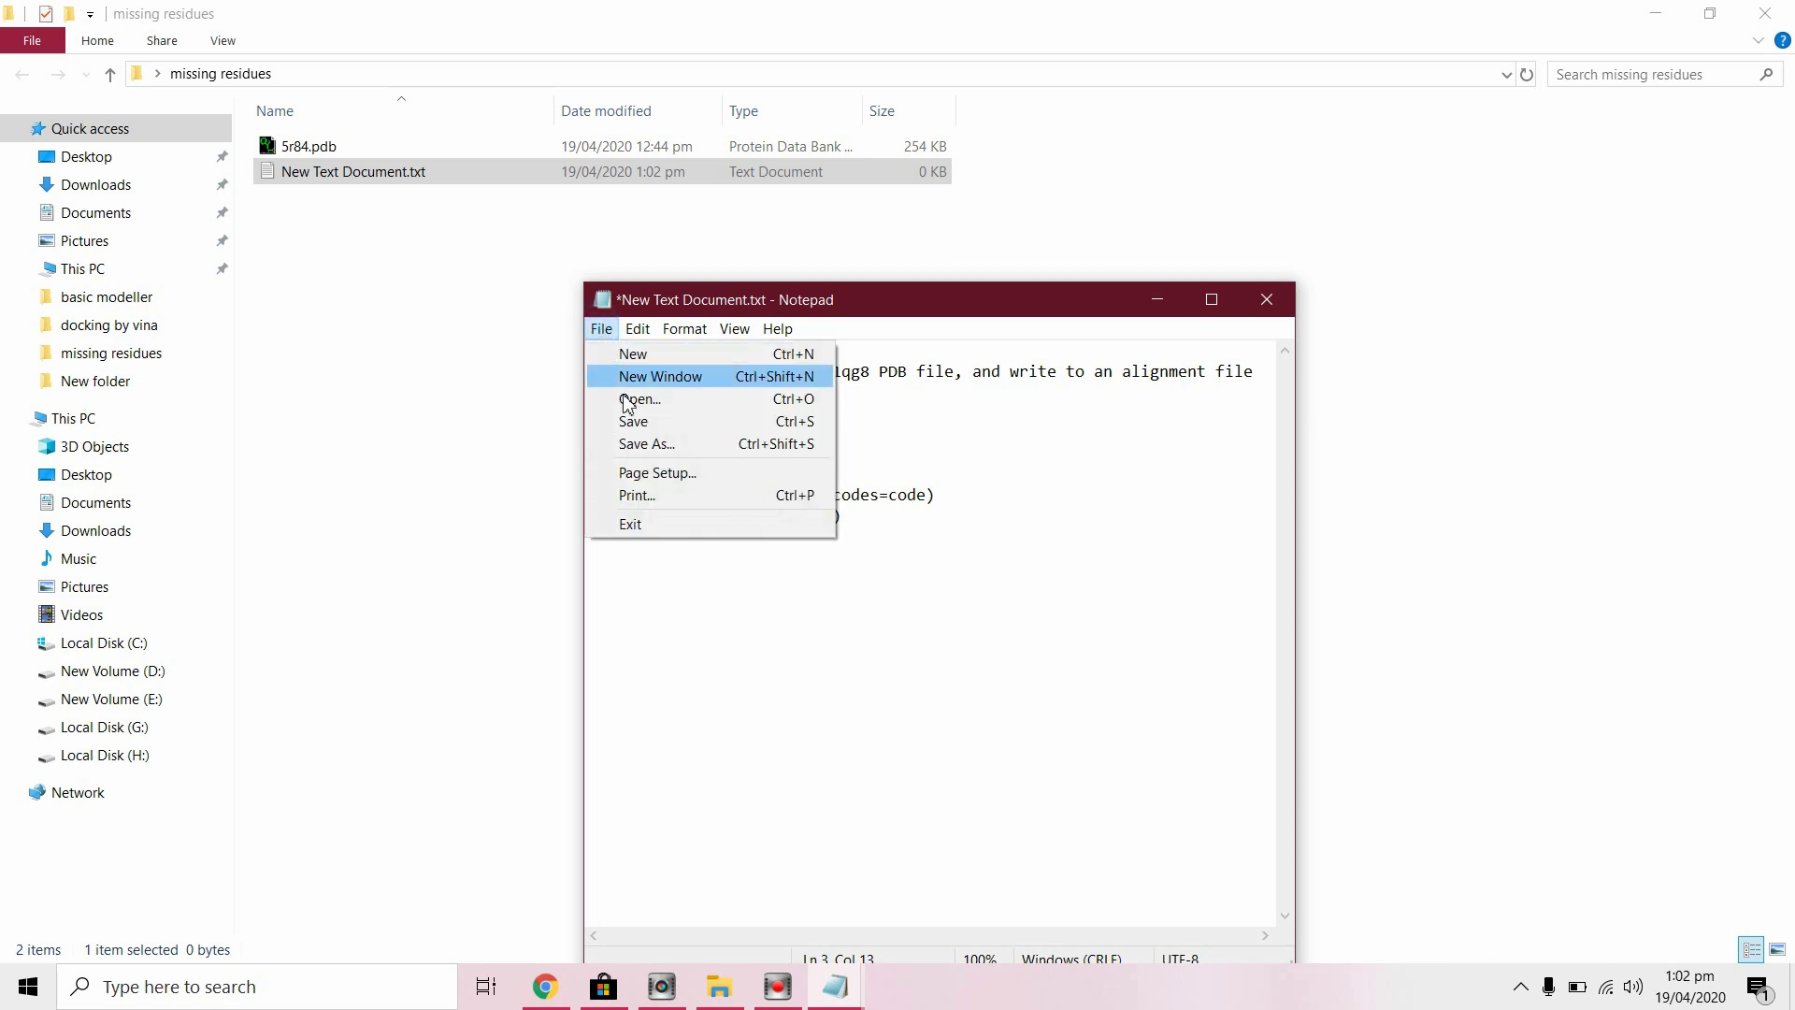
pyautogui.click(646, 446)
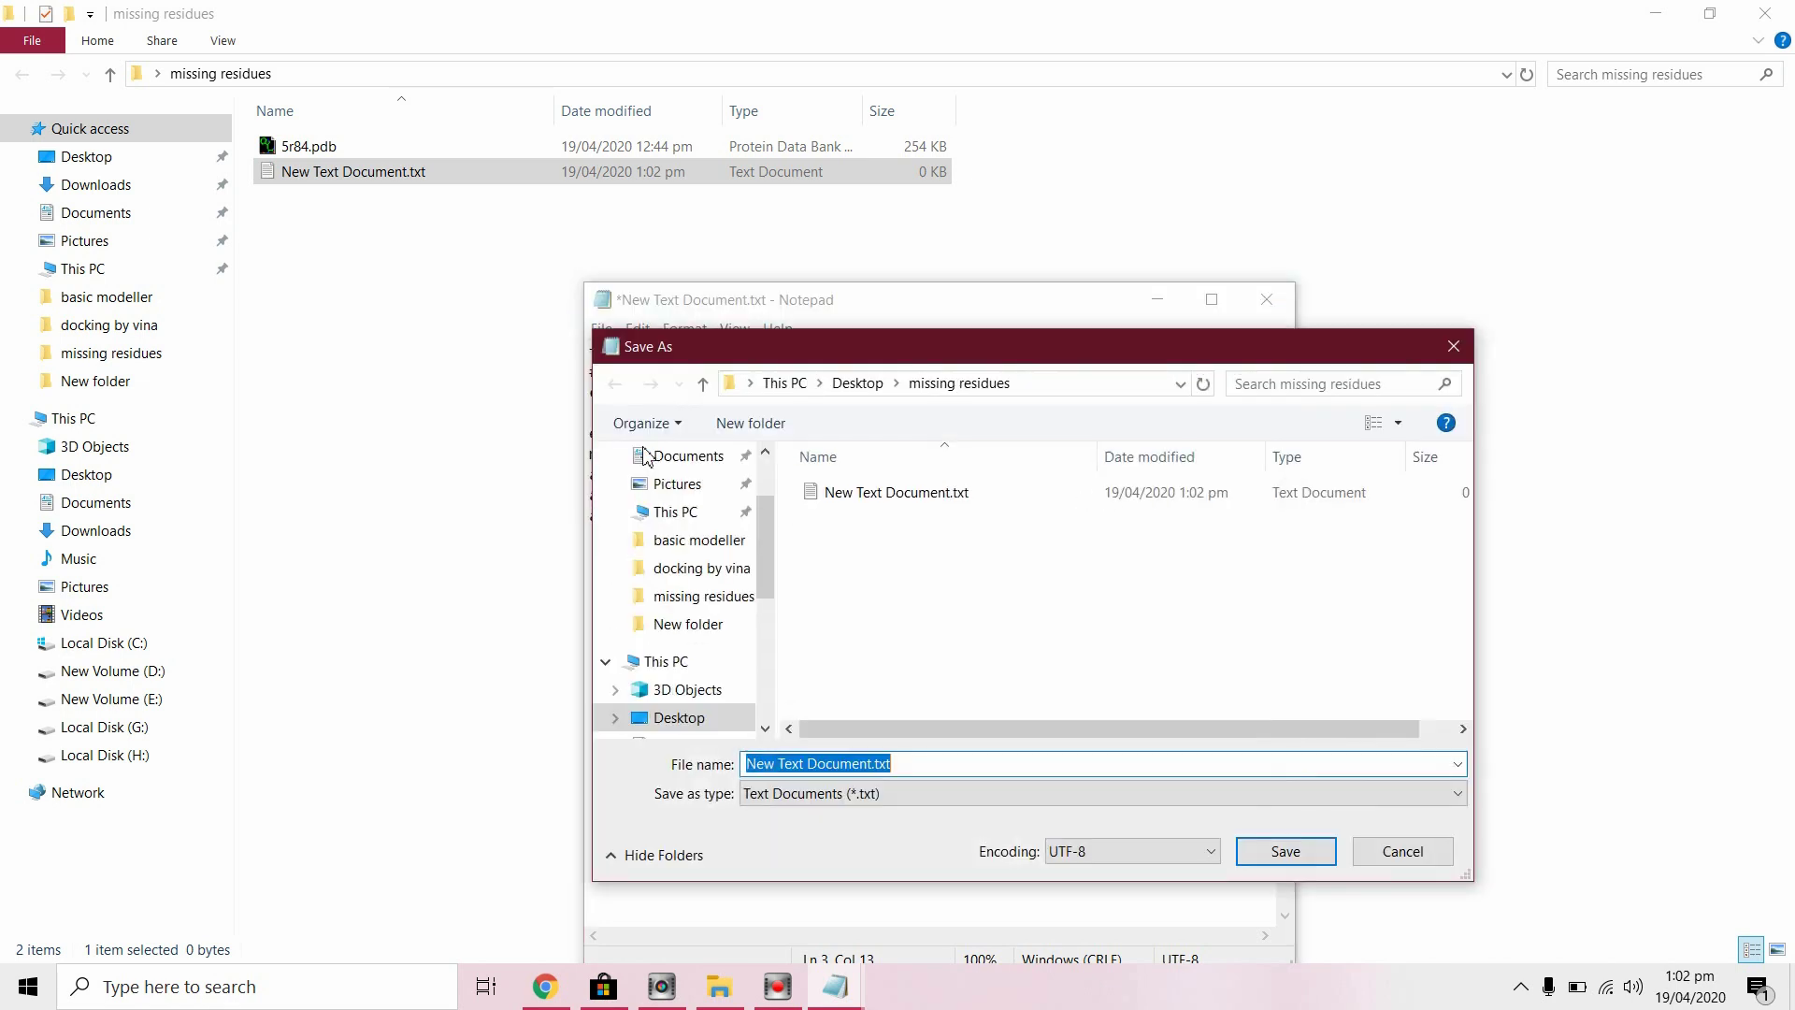
pyautogui.write('1s')
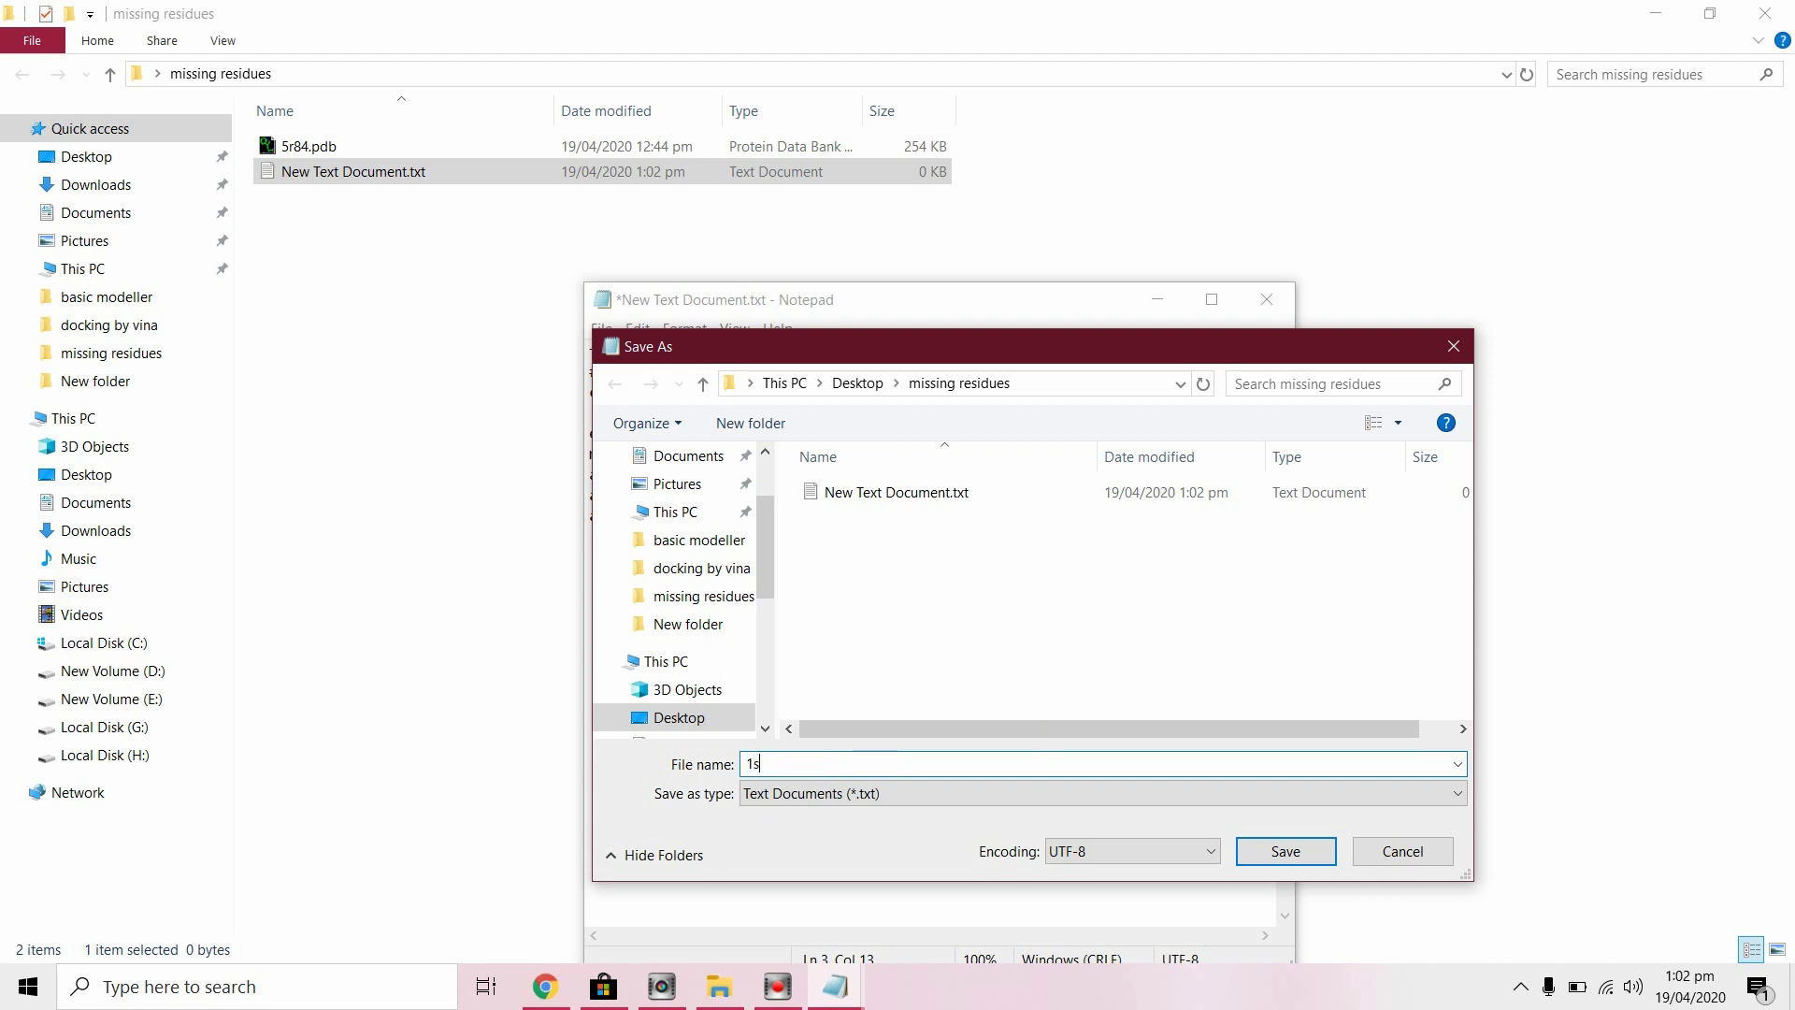
pyautogui.write('t.py')
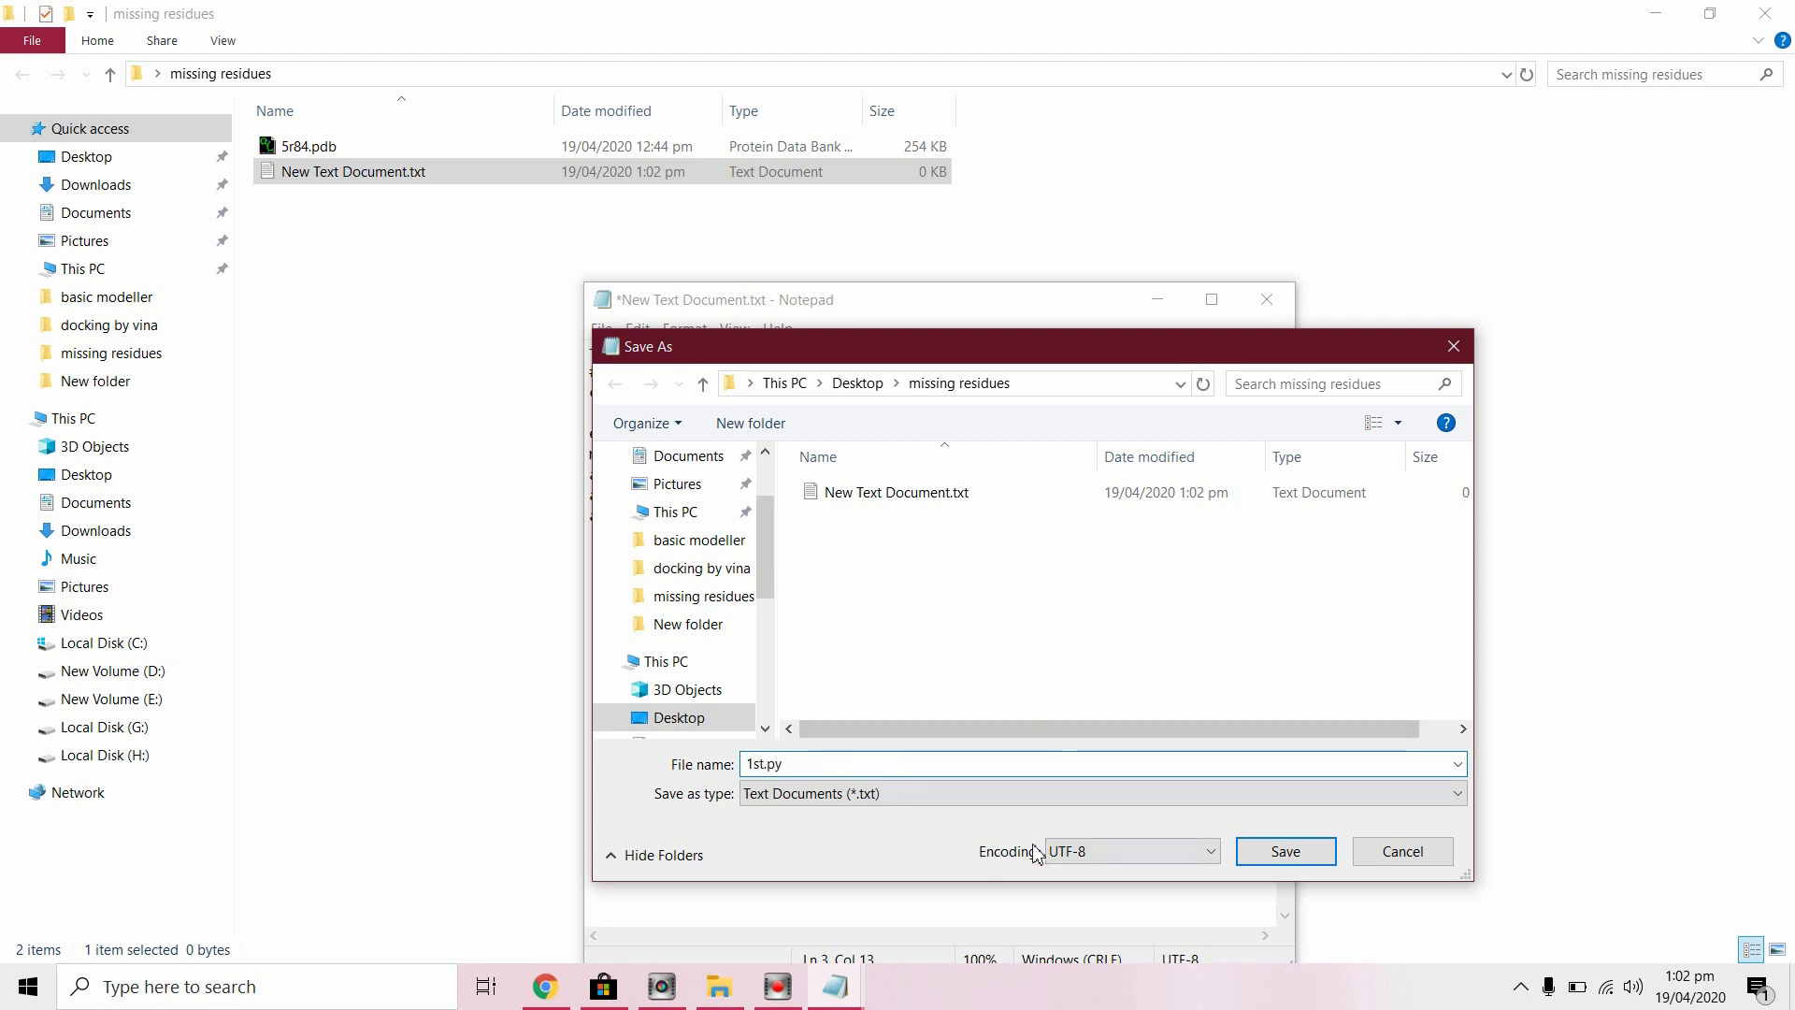
pyautogui.click(1010, 793)
pyautogui.click(882, 837)
pyautogui.click(1286, 851)
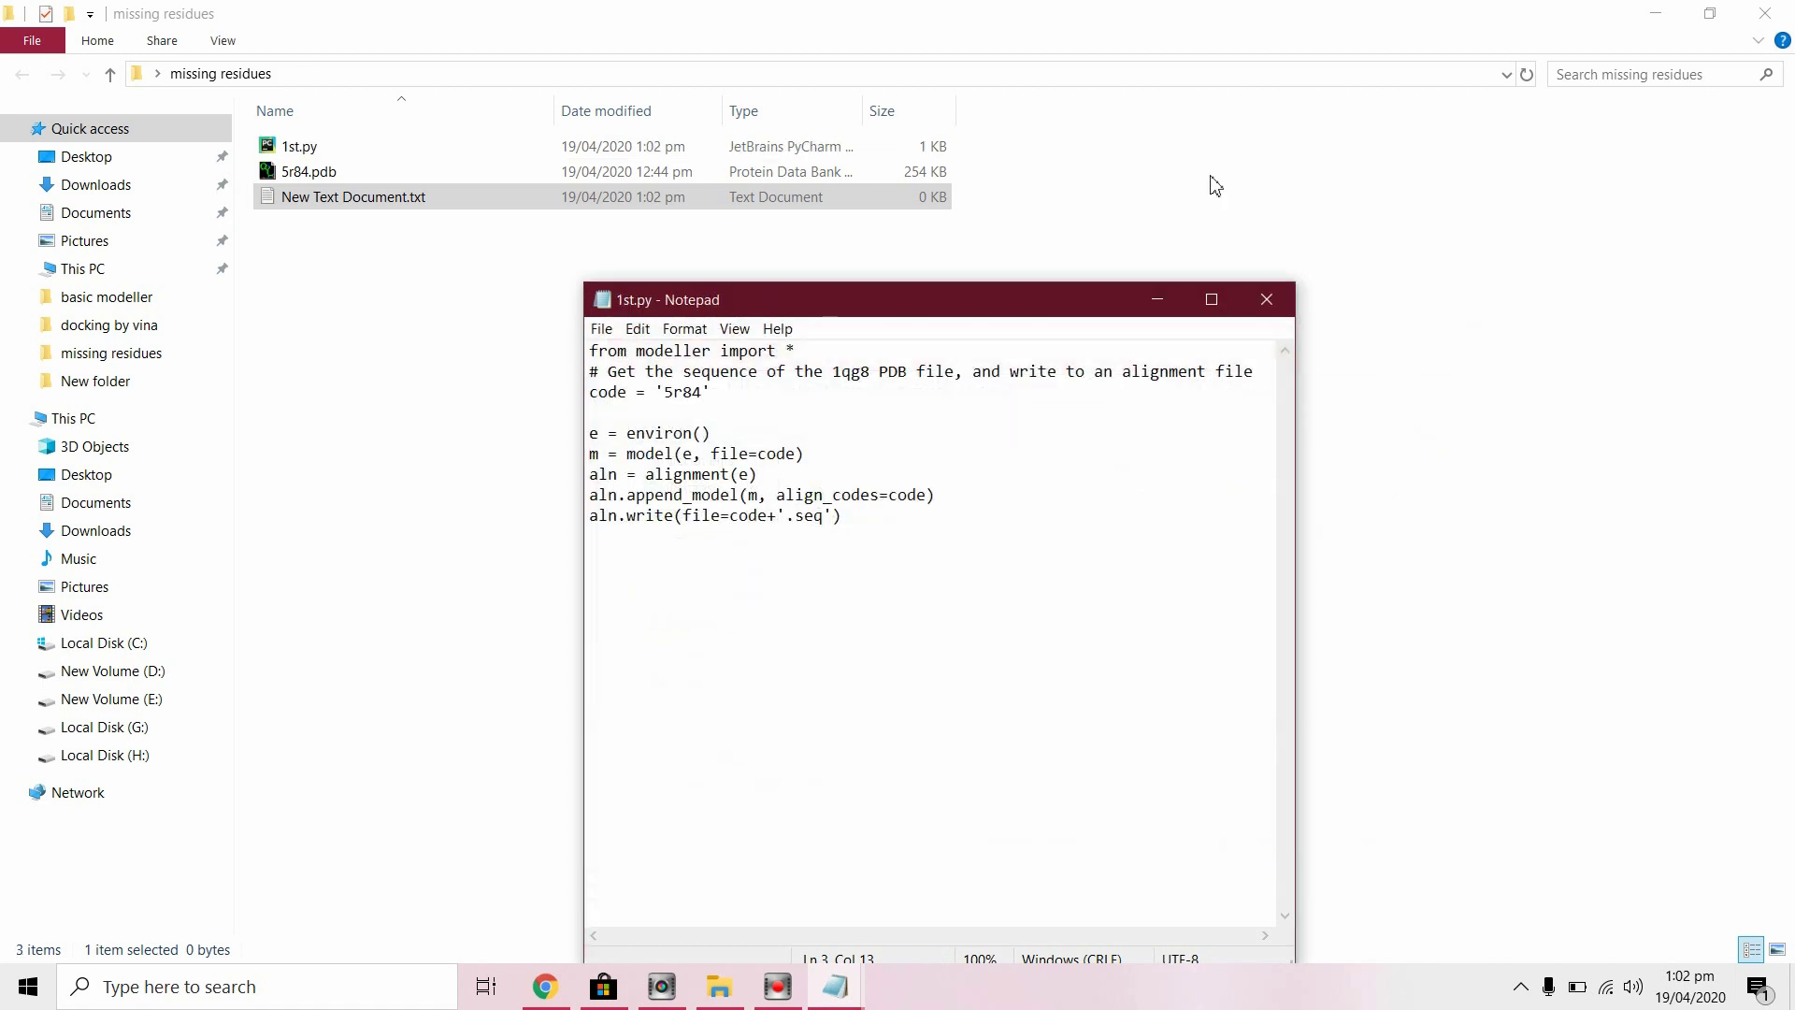
# Close Notepad, launch the Modeller console, and copy the missing residues folder path.
pyautogui.click(1266, 299)
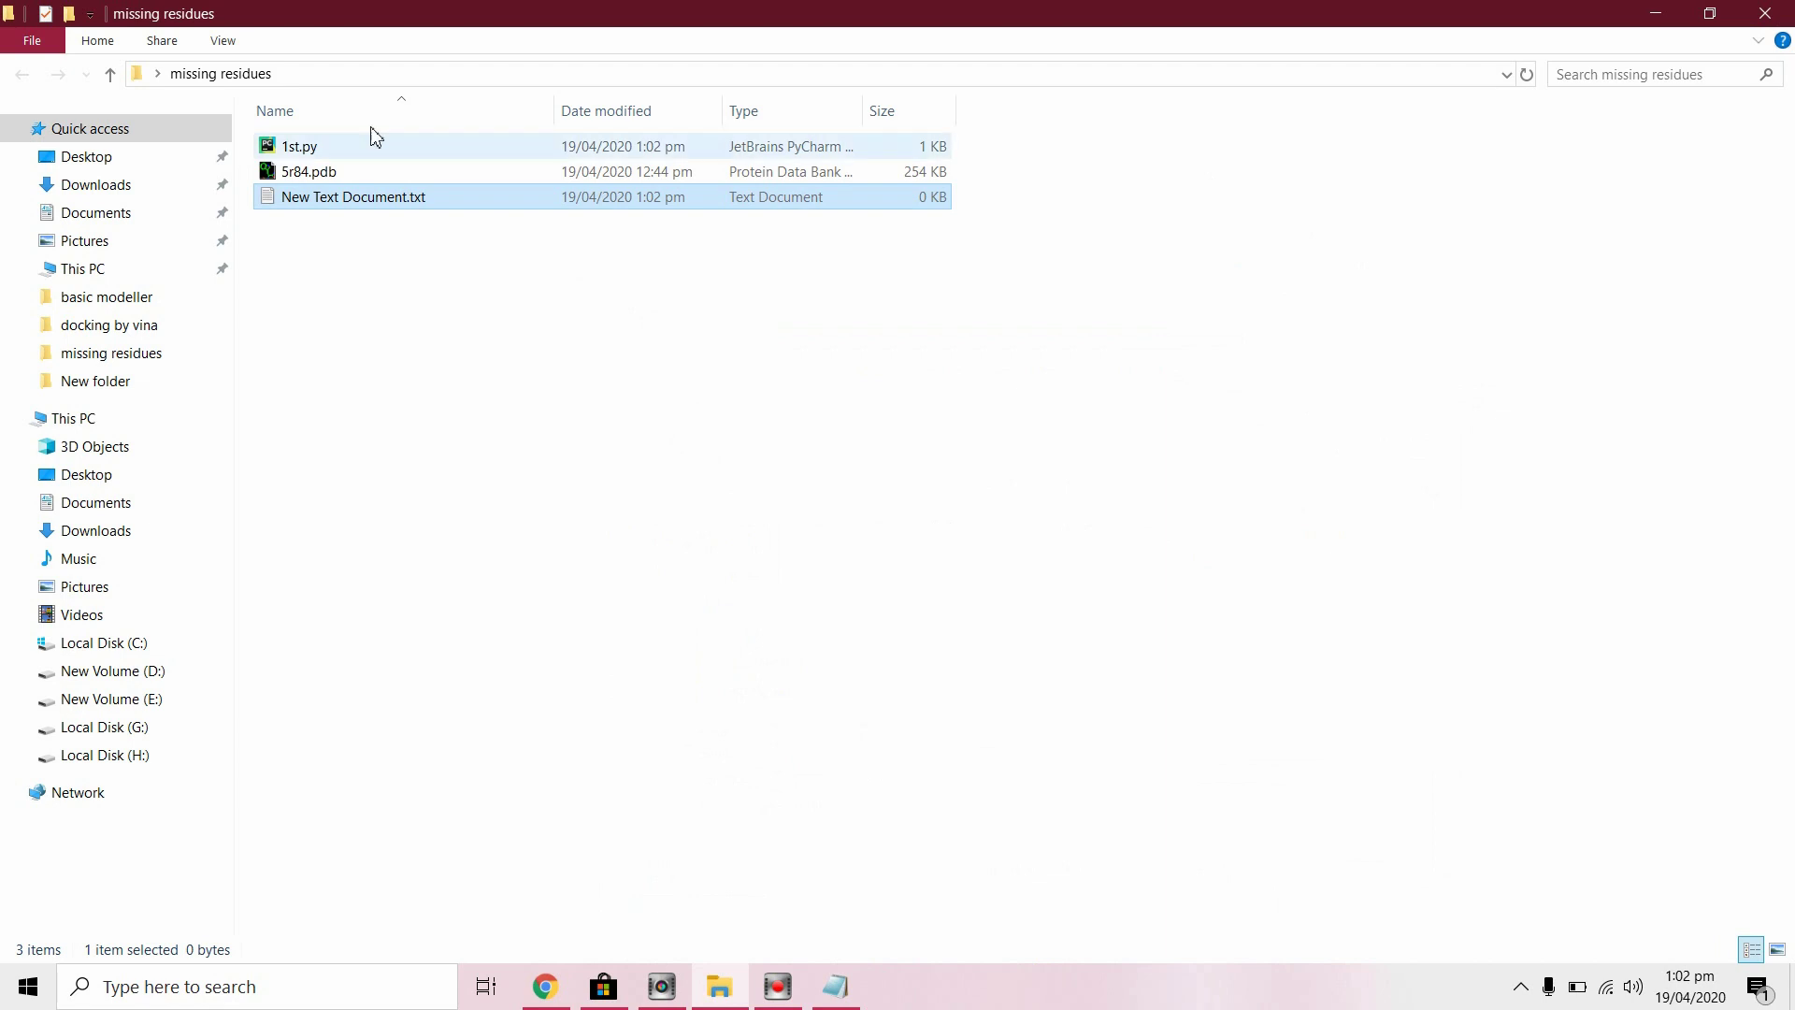
pyautogui.click(271, 988)
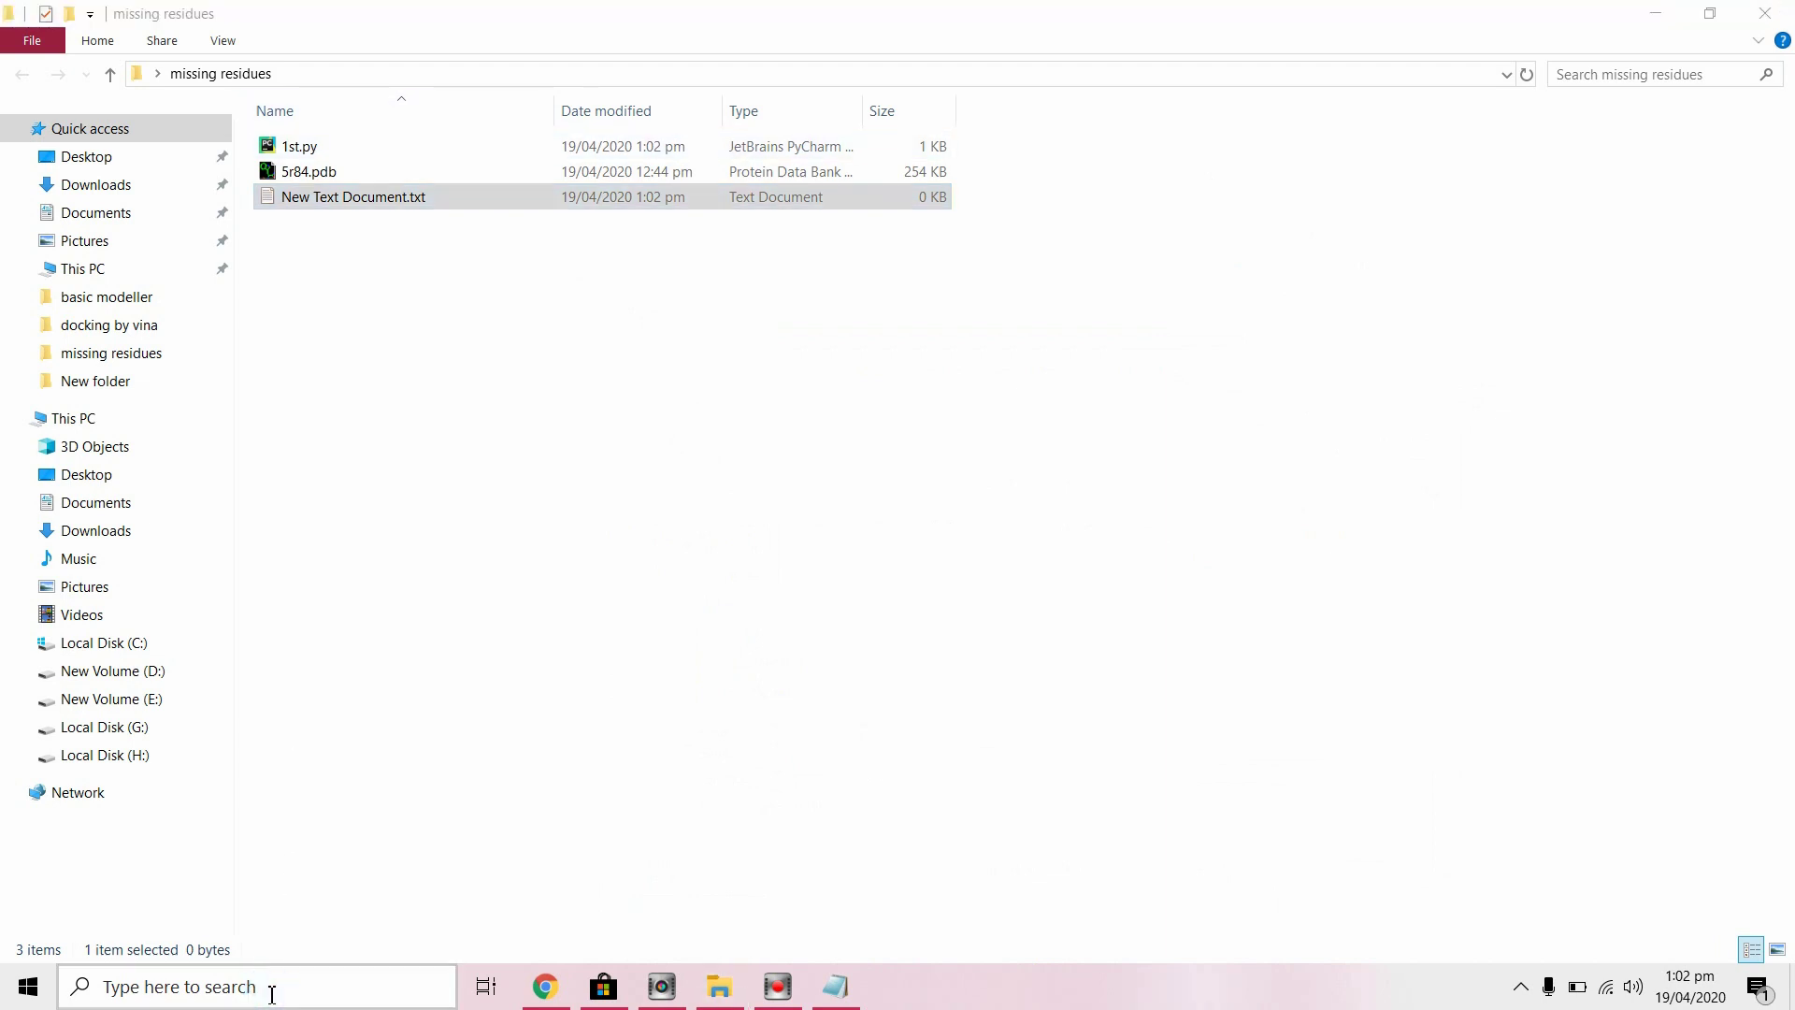
pyautogui.write('mod')
pyautogui.press('Return')
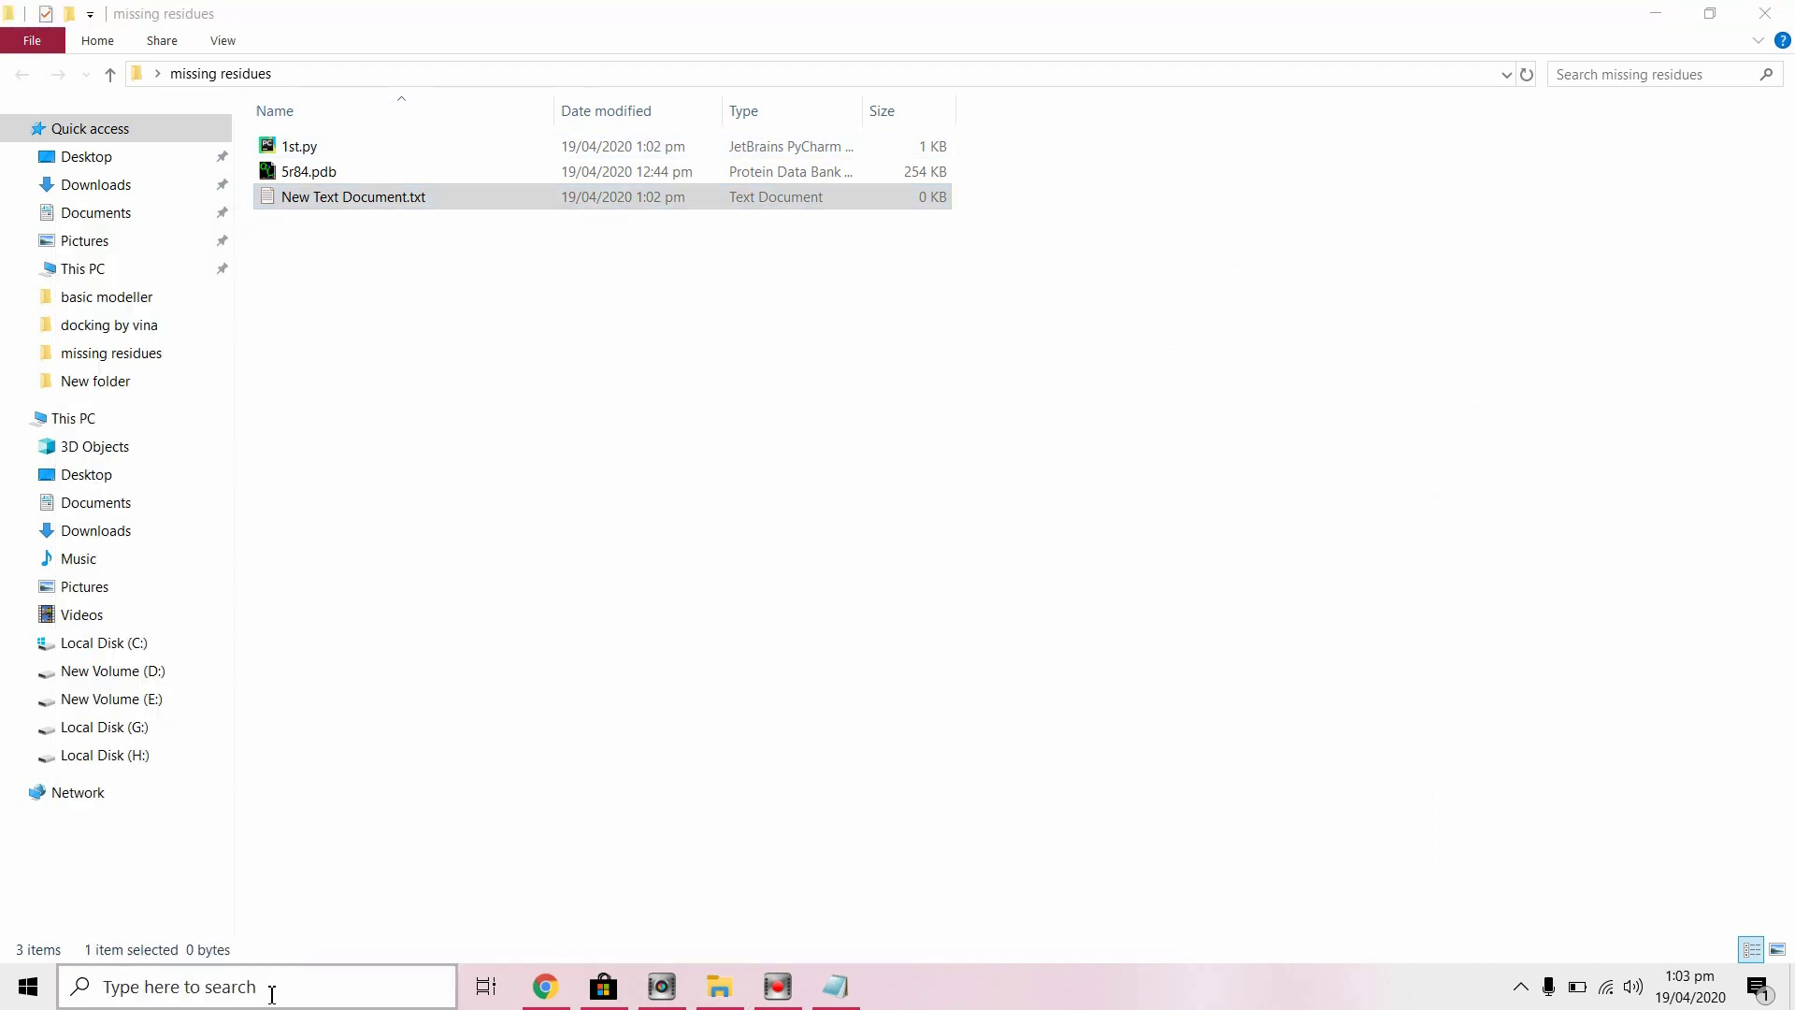
pyautogui.write('cd')
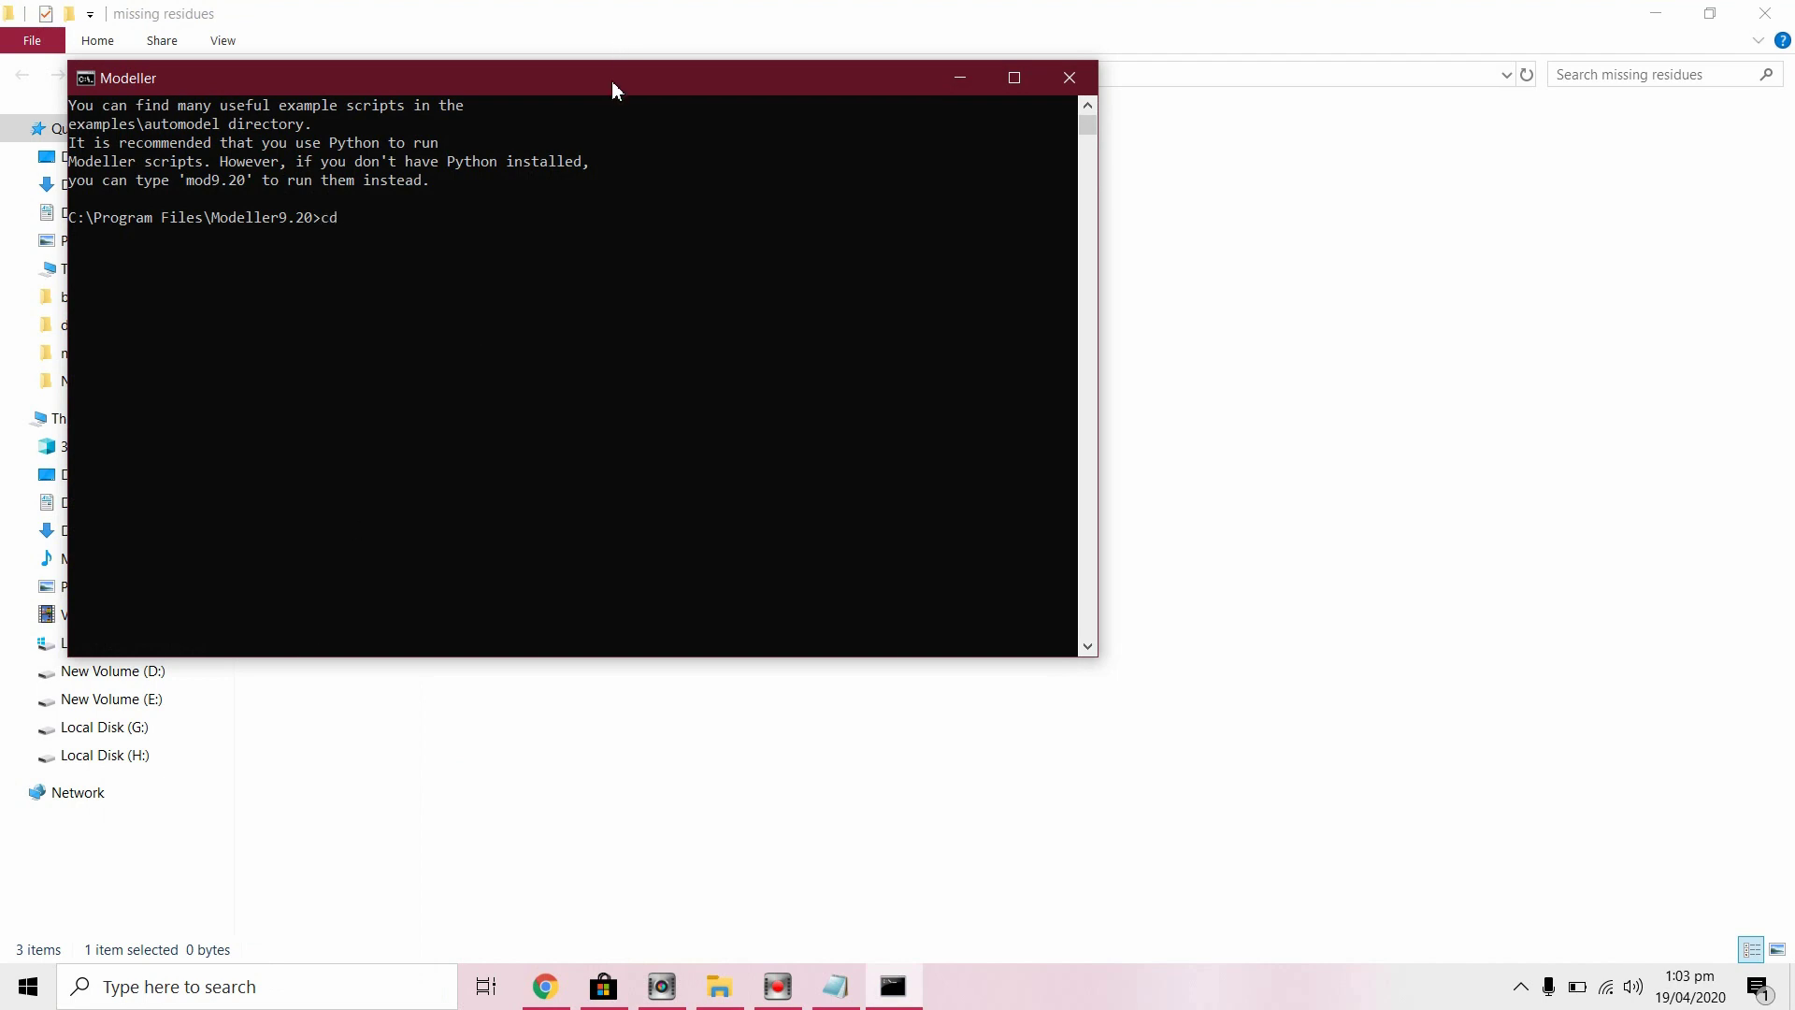
pyautogui.moveTo(613, 81); pyautogui.dragTo(671, 239)
pyautogui.click(651, 75)
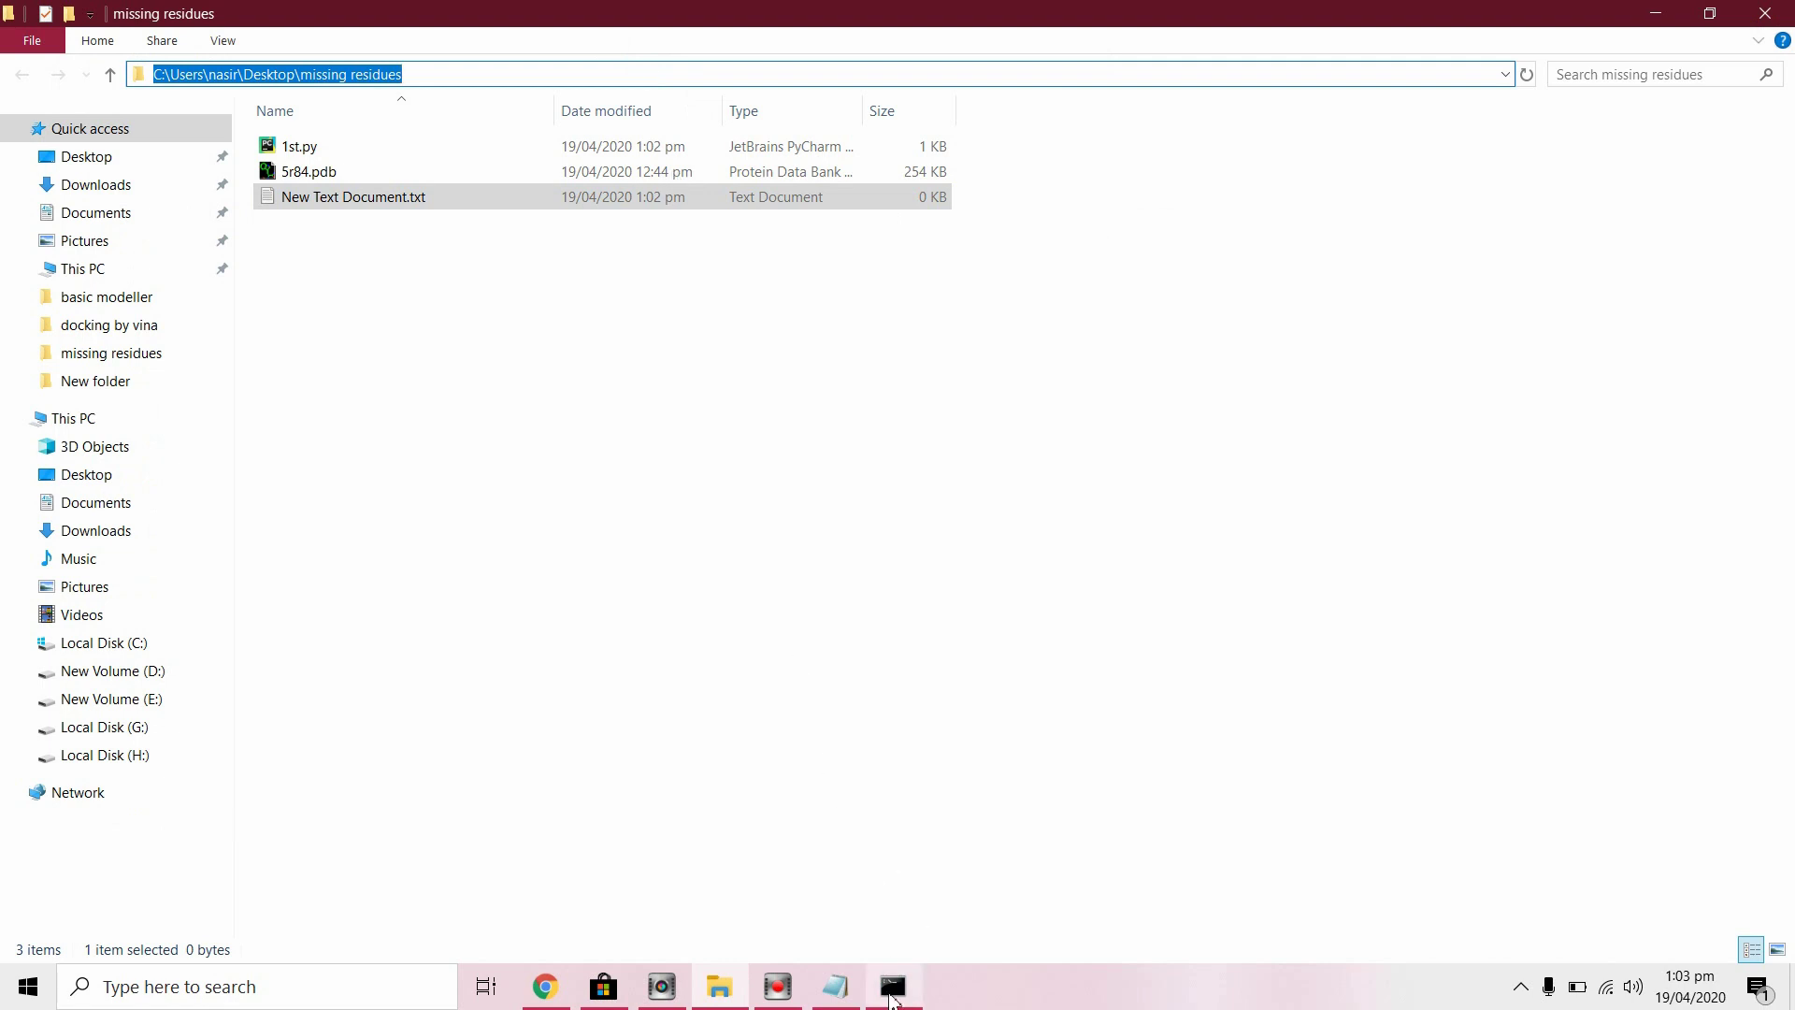
# Change the console into the missing residues folder and run mod9.20 1st.py.
pyautogui.click(894, 986)
pyautogui.write('C:\\Users\\nasir\\Desktop\\missing residues')
pyautogui.press('Return')
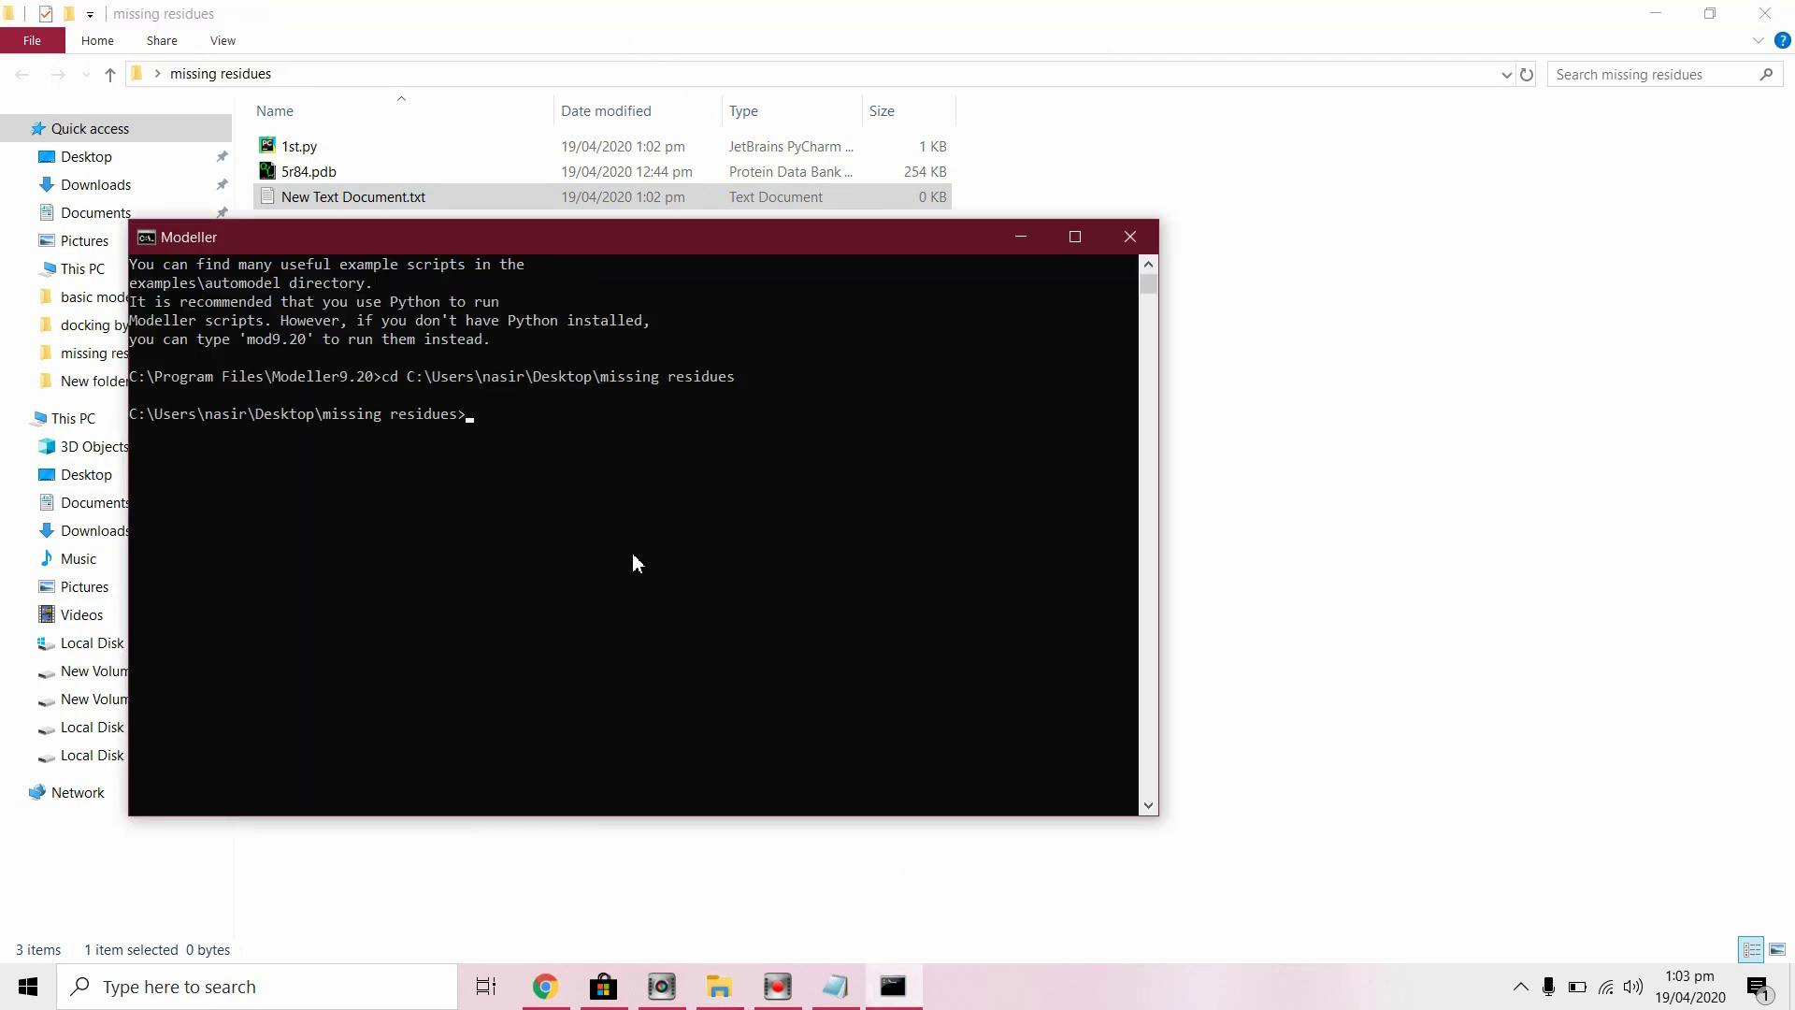
pyautogui.moveTo(703, 248); pyautogui.dragTo(935, 325)
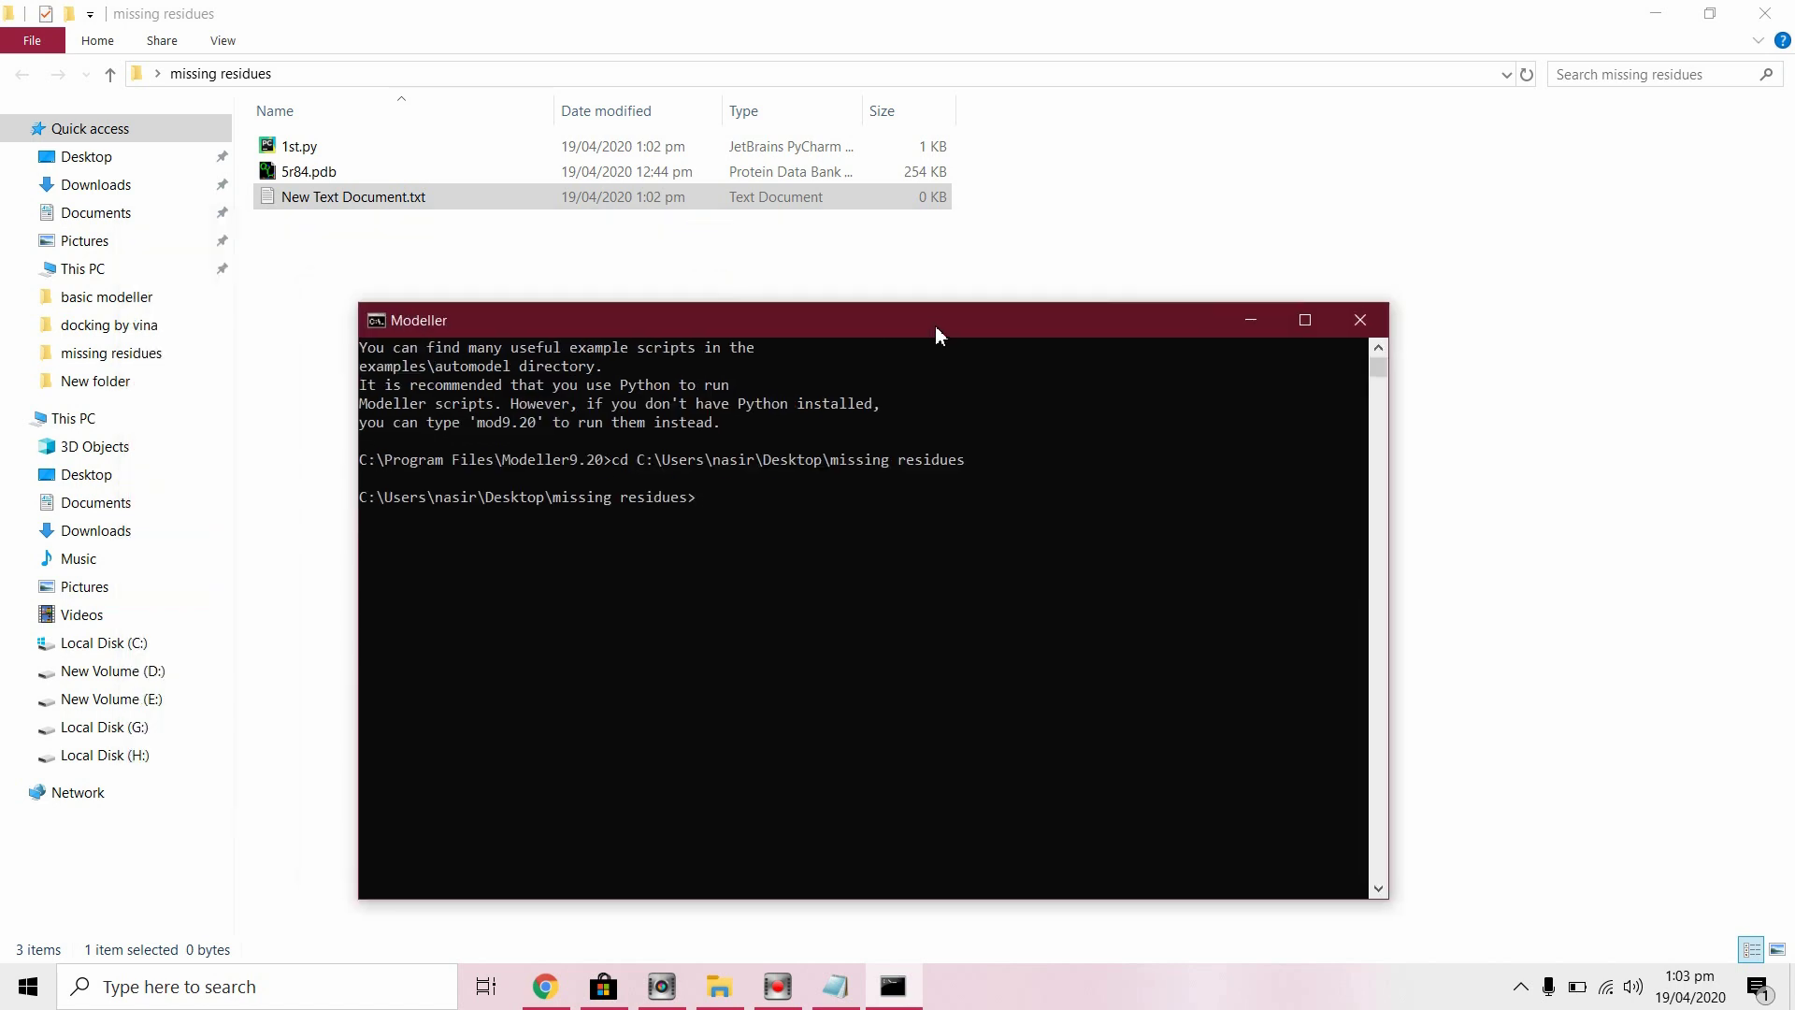
pyautogui.write('mod')
pyautogui.write('9.20')
pyautogui.write(' 1st.py')
pyautogui.press('Return')
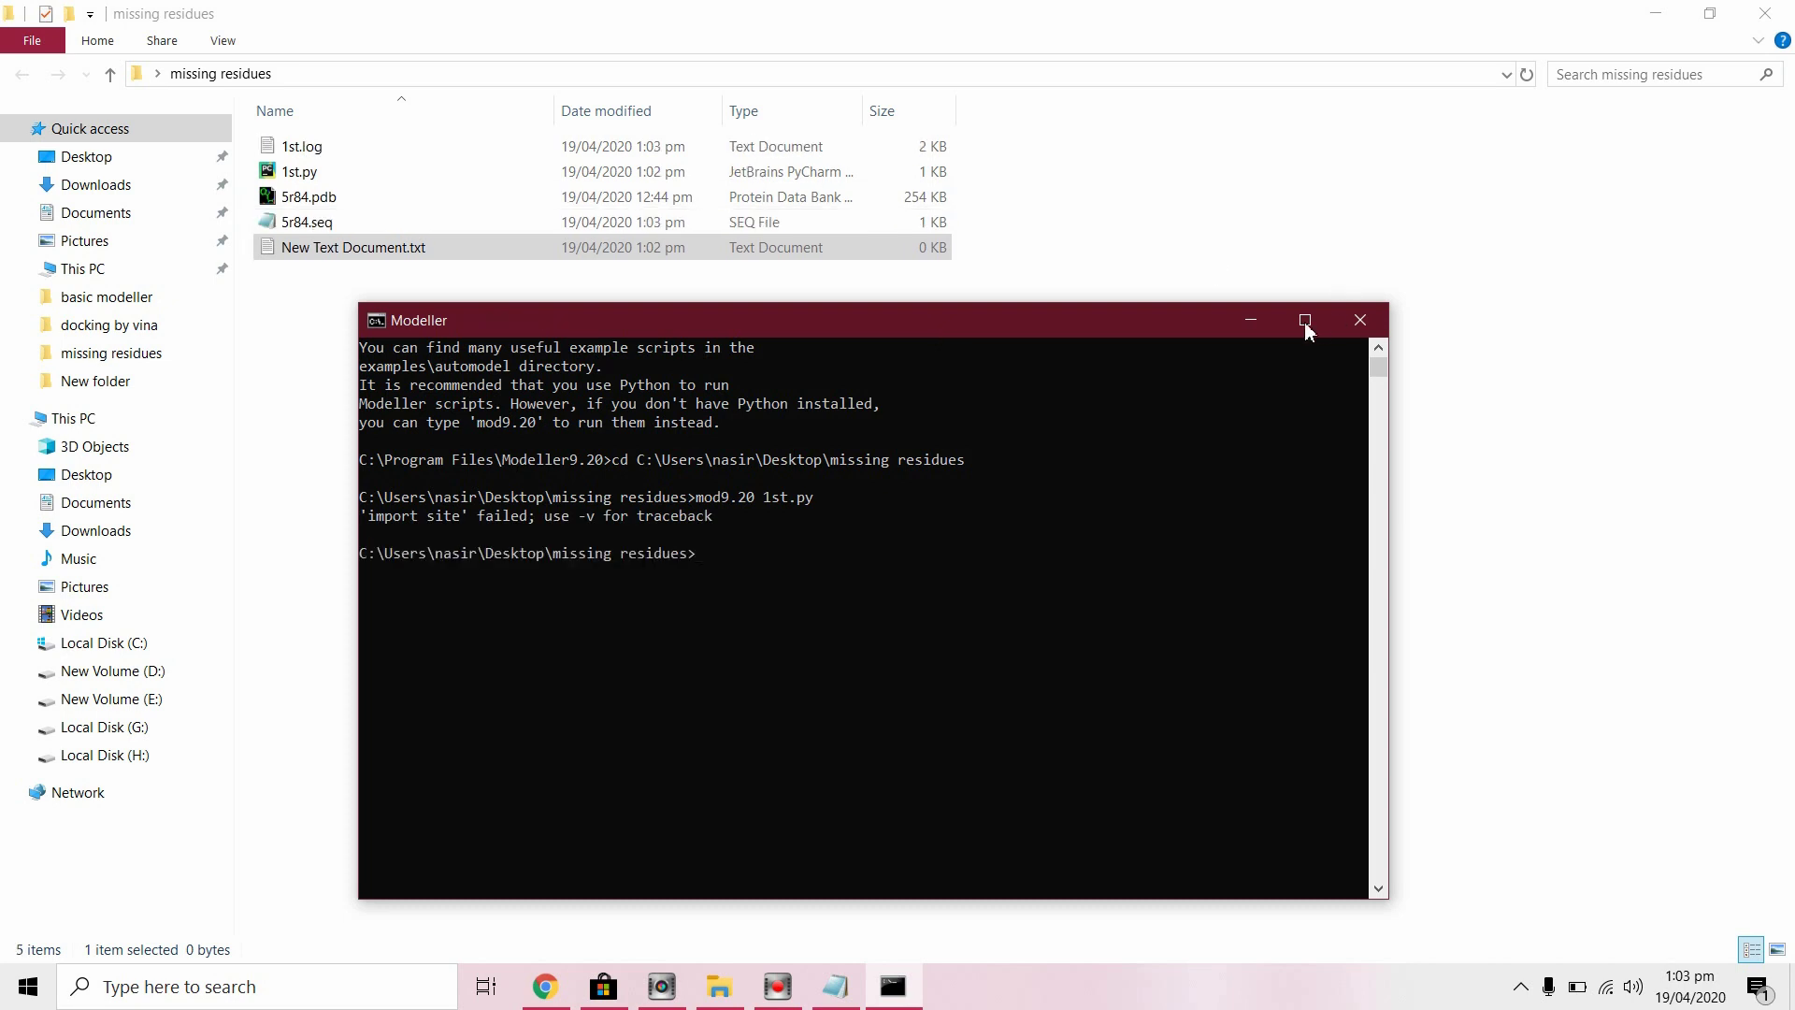
# Read the 5r84 sequence in 5r84.seq, close it, and bring 5r84.pdb back.
pyautogui.click(1235, 319)
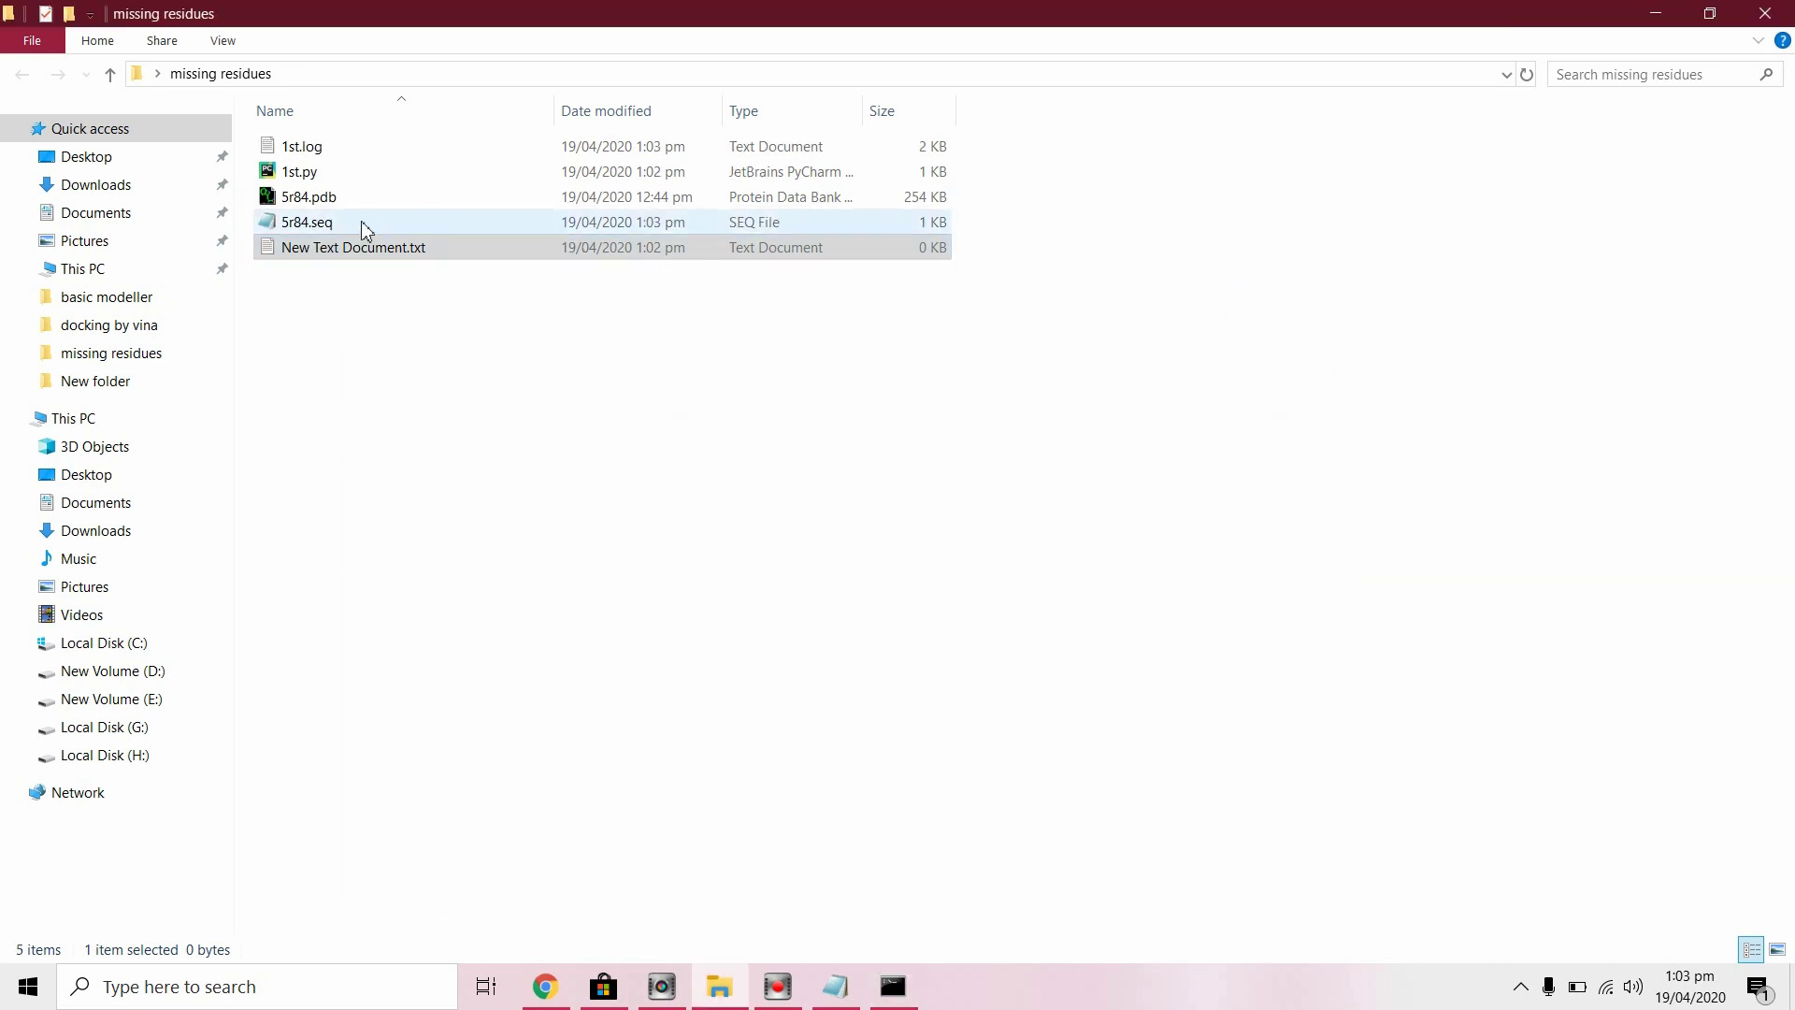
pyautogui.doubleClick(362, 227)
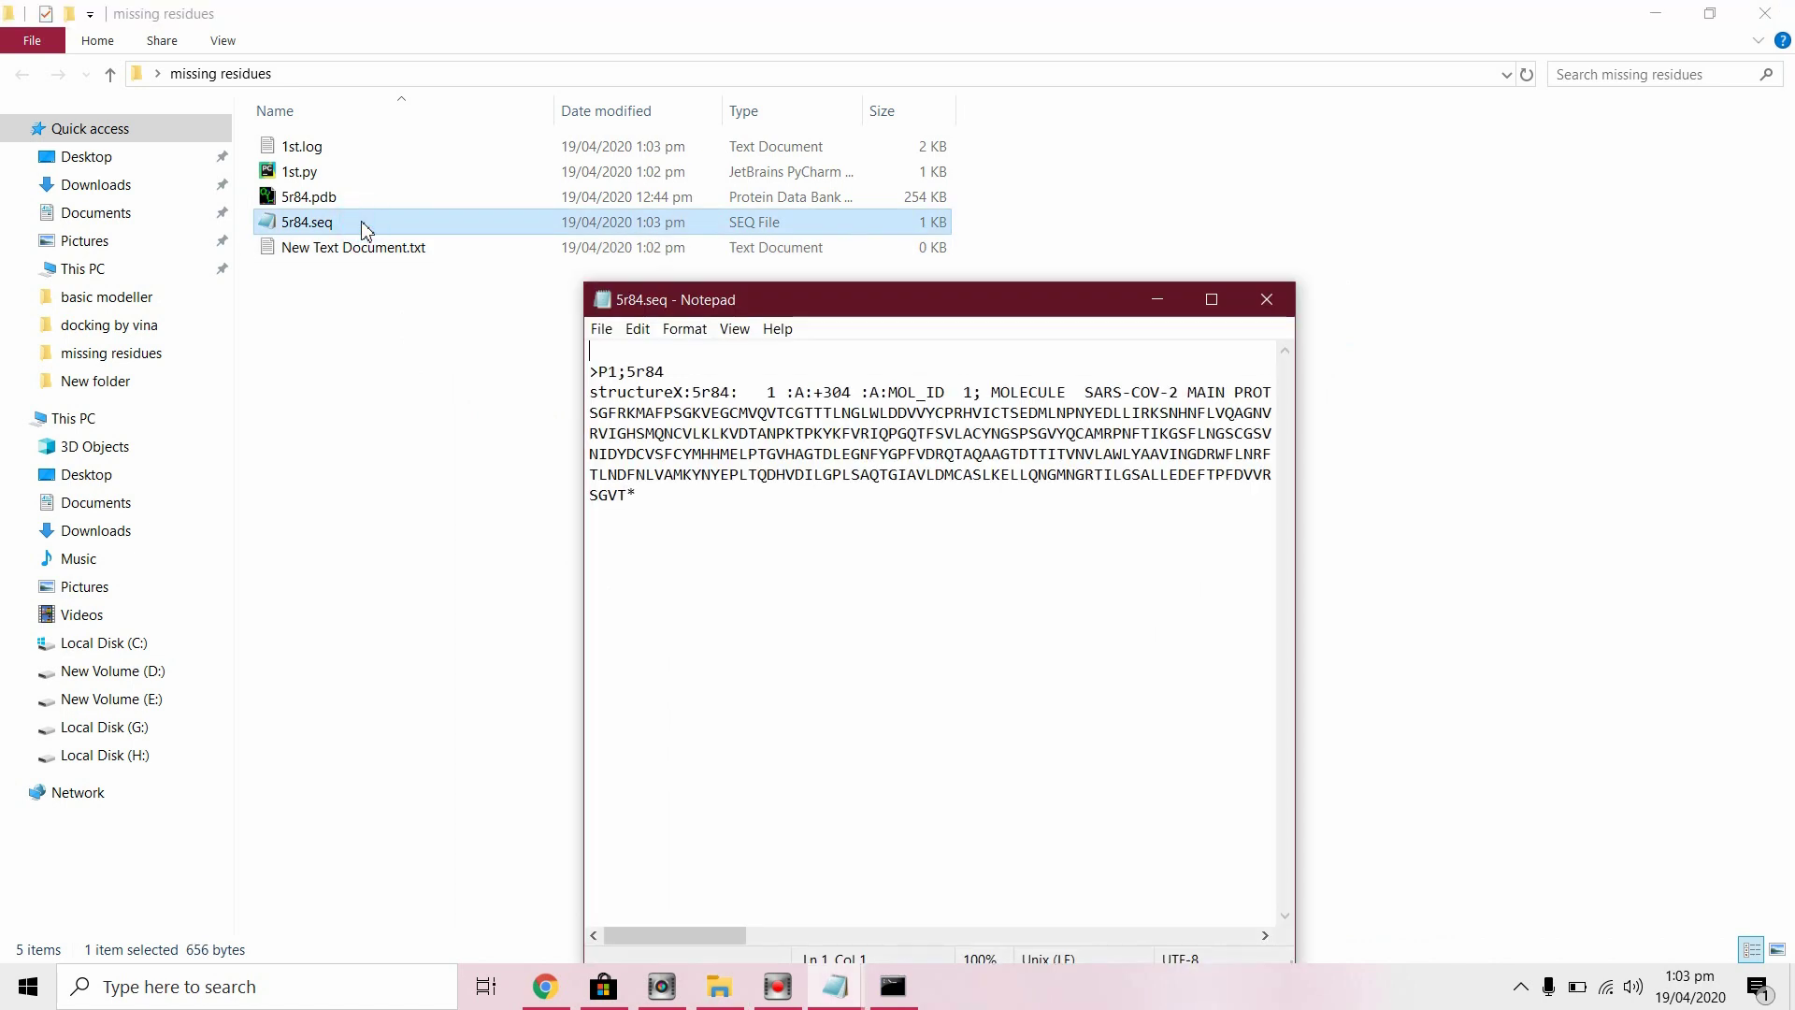
pyautogui.click(1210, 300)
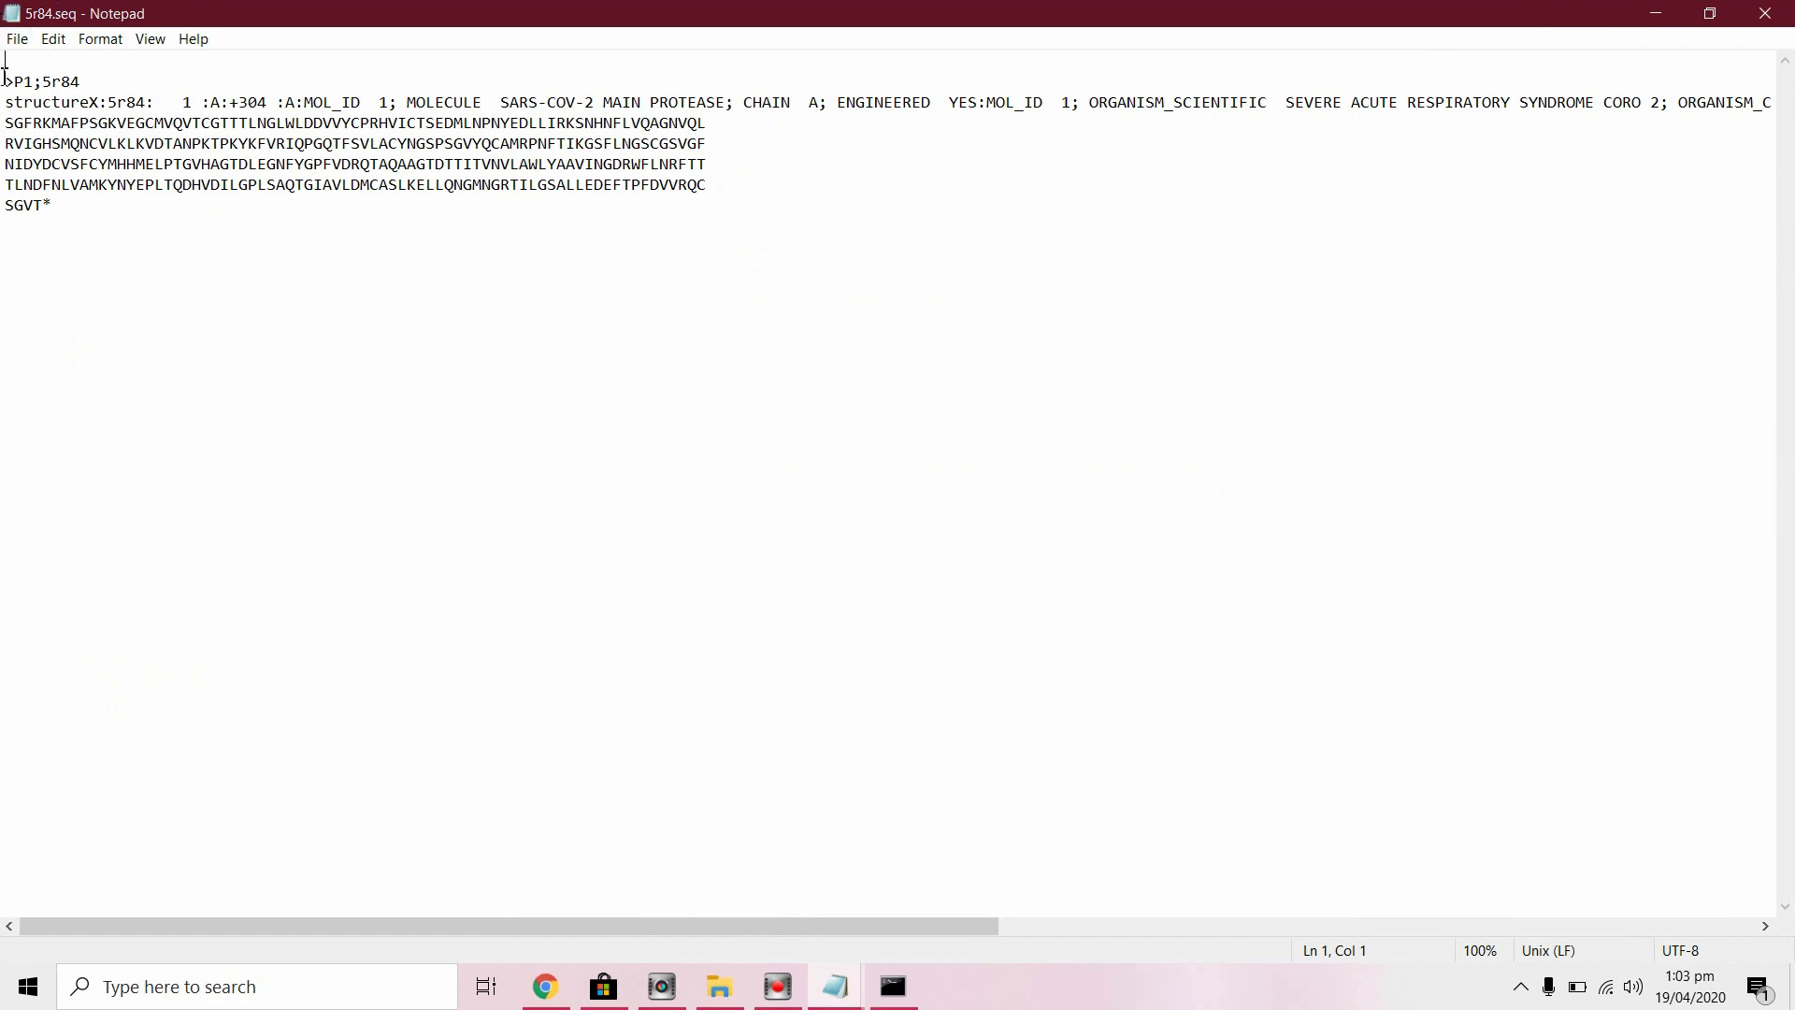
pyautogui.moveTo(5, 80); pyautogui.dragTo(72, 231)
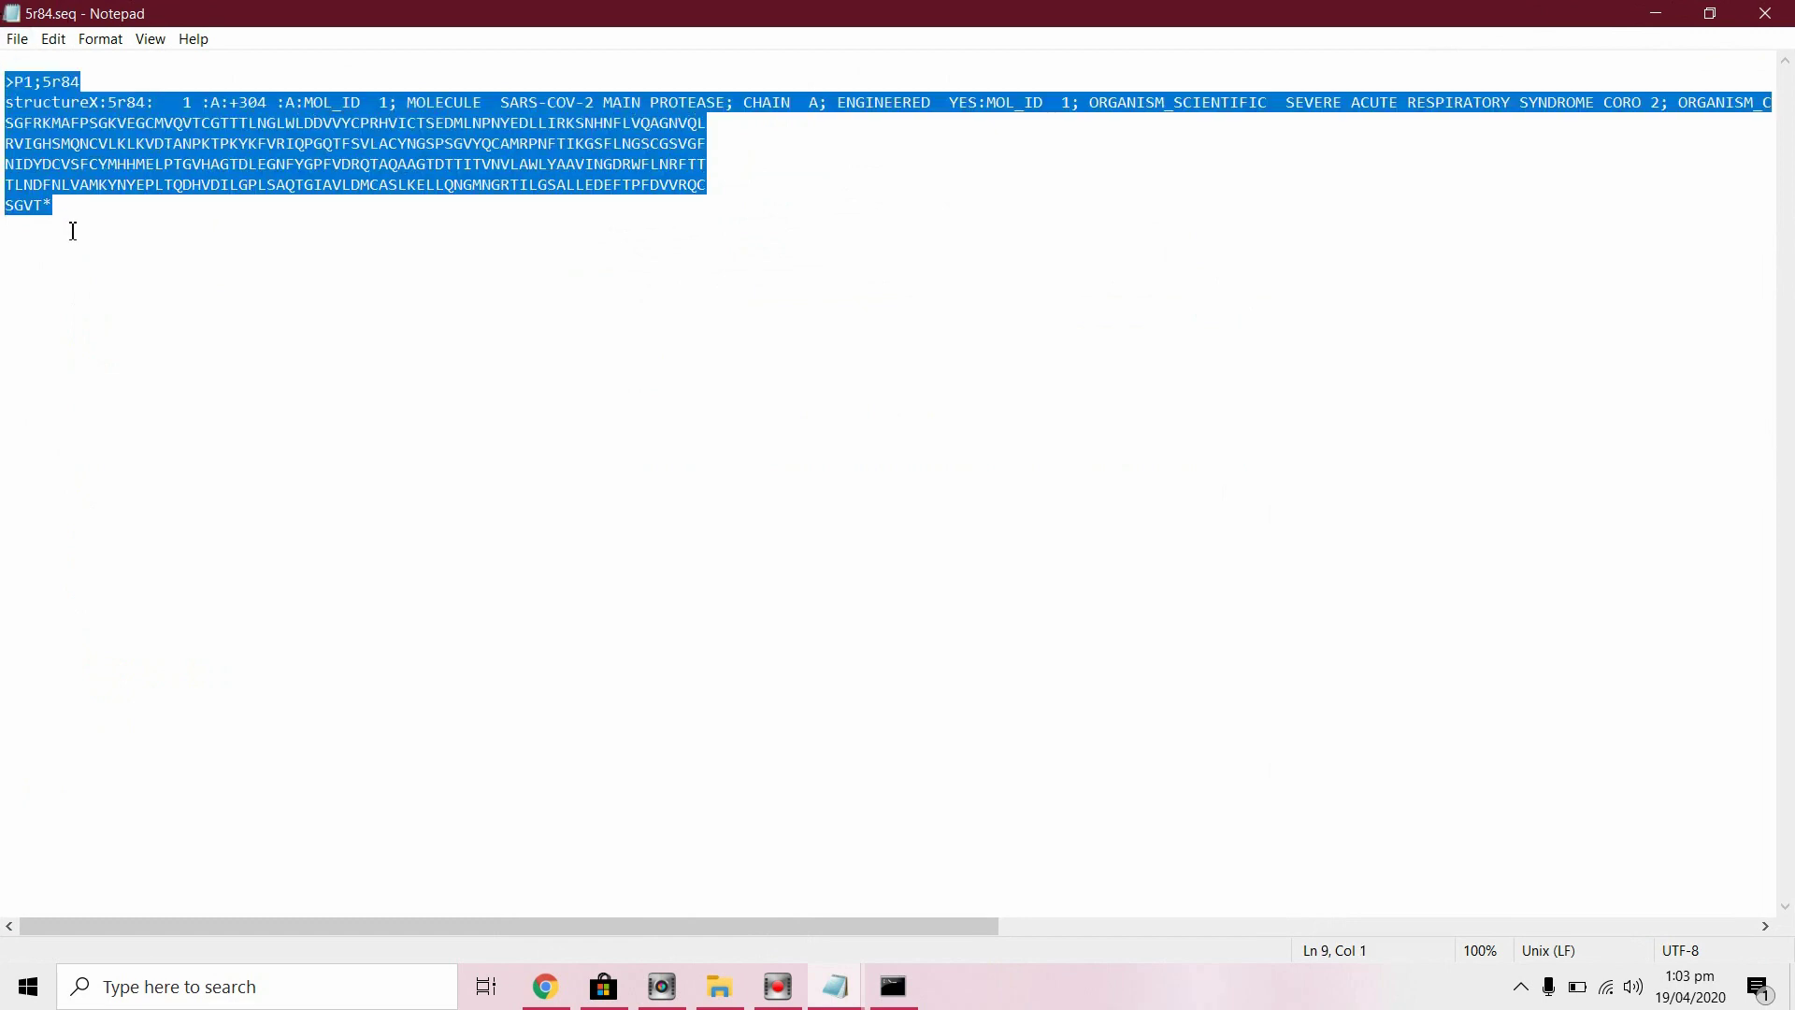
pyautogui.click(346, 211)
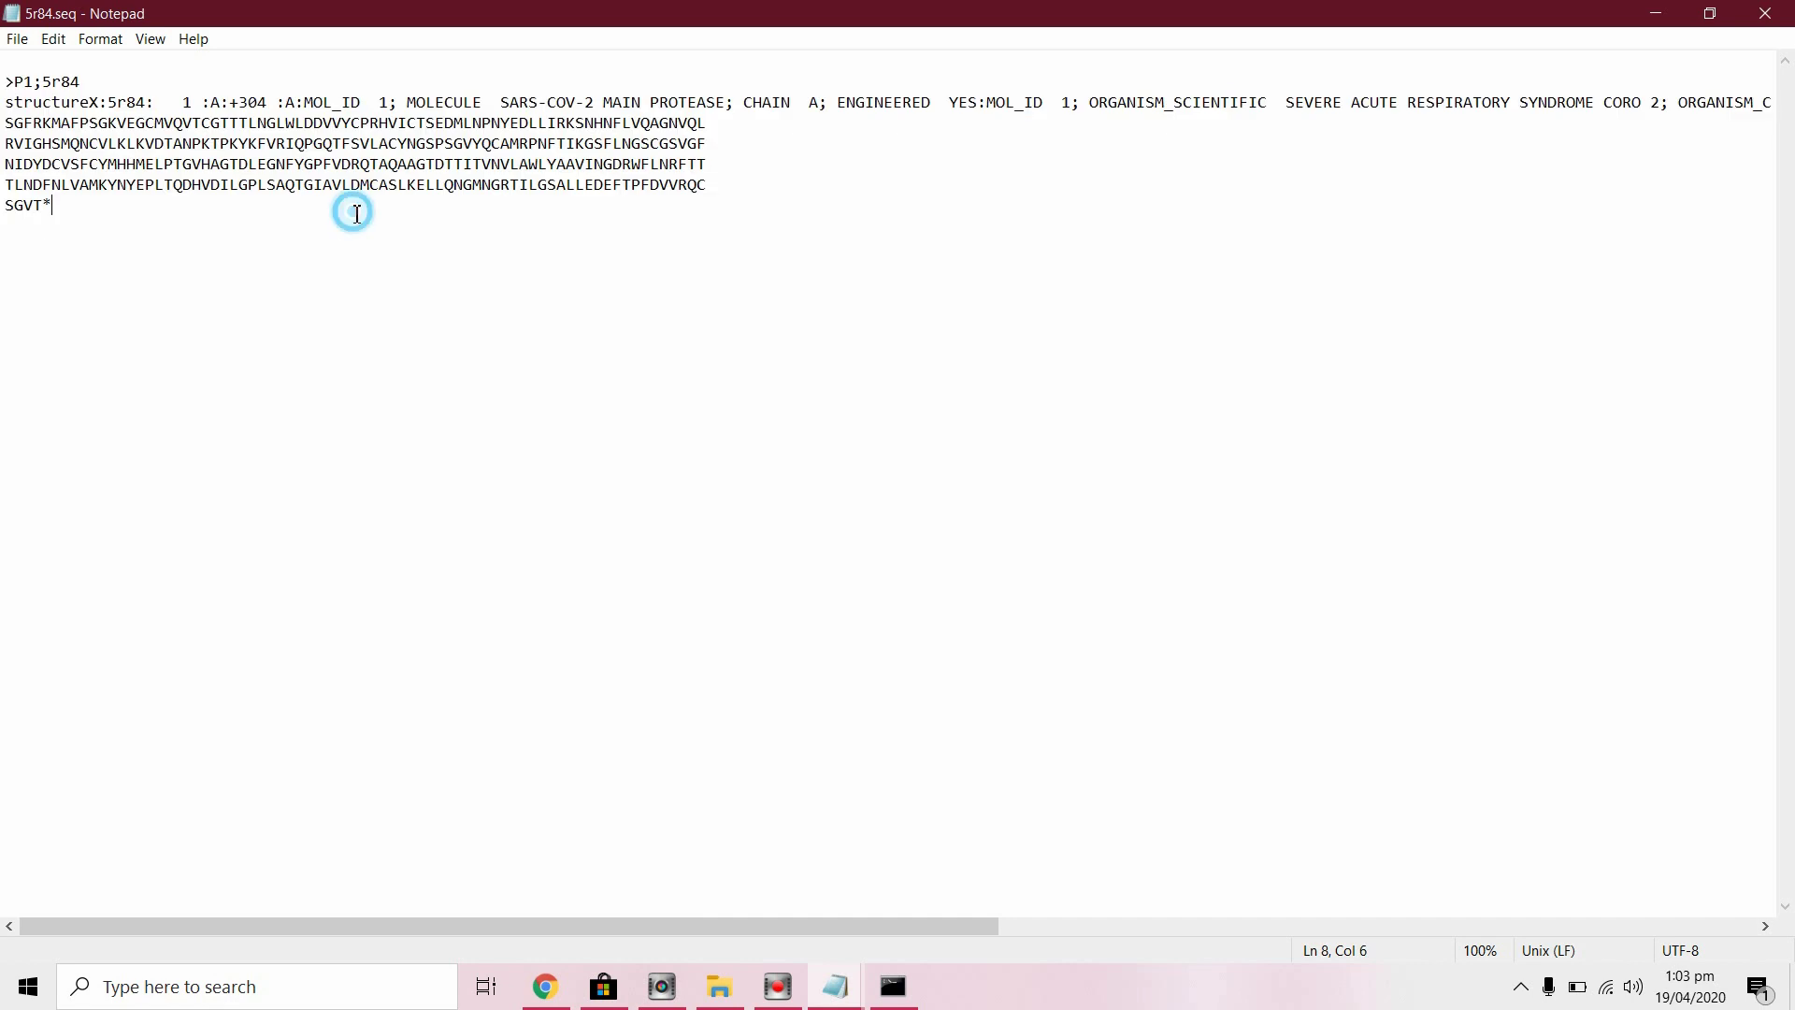
pyautogui.click(1787, 9)
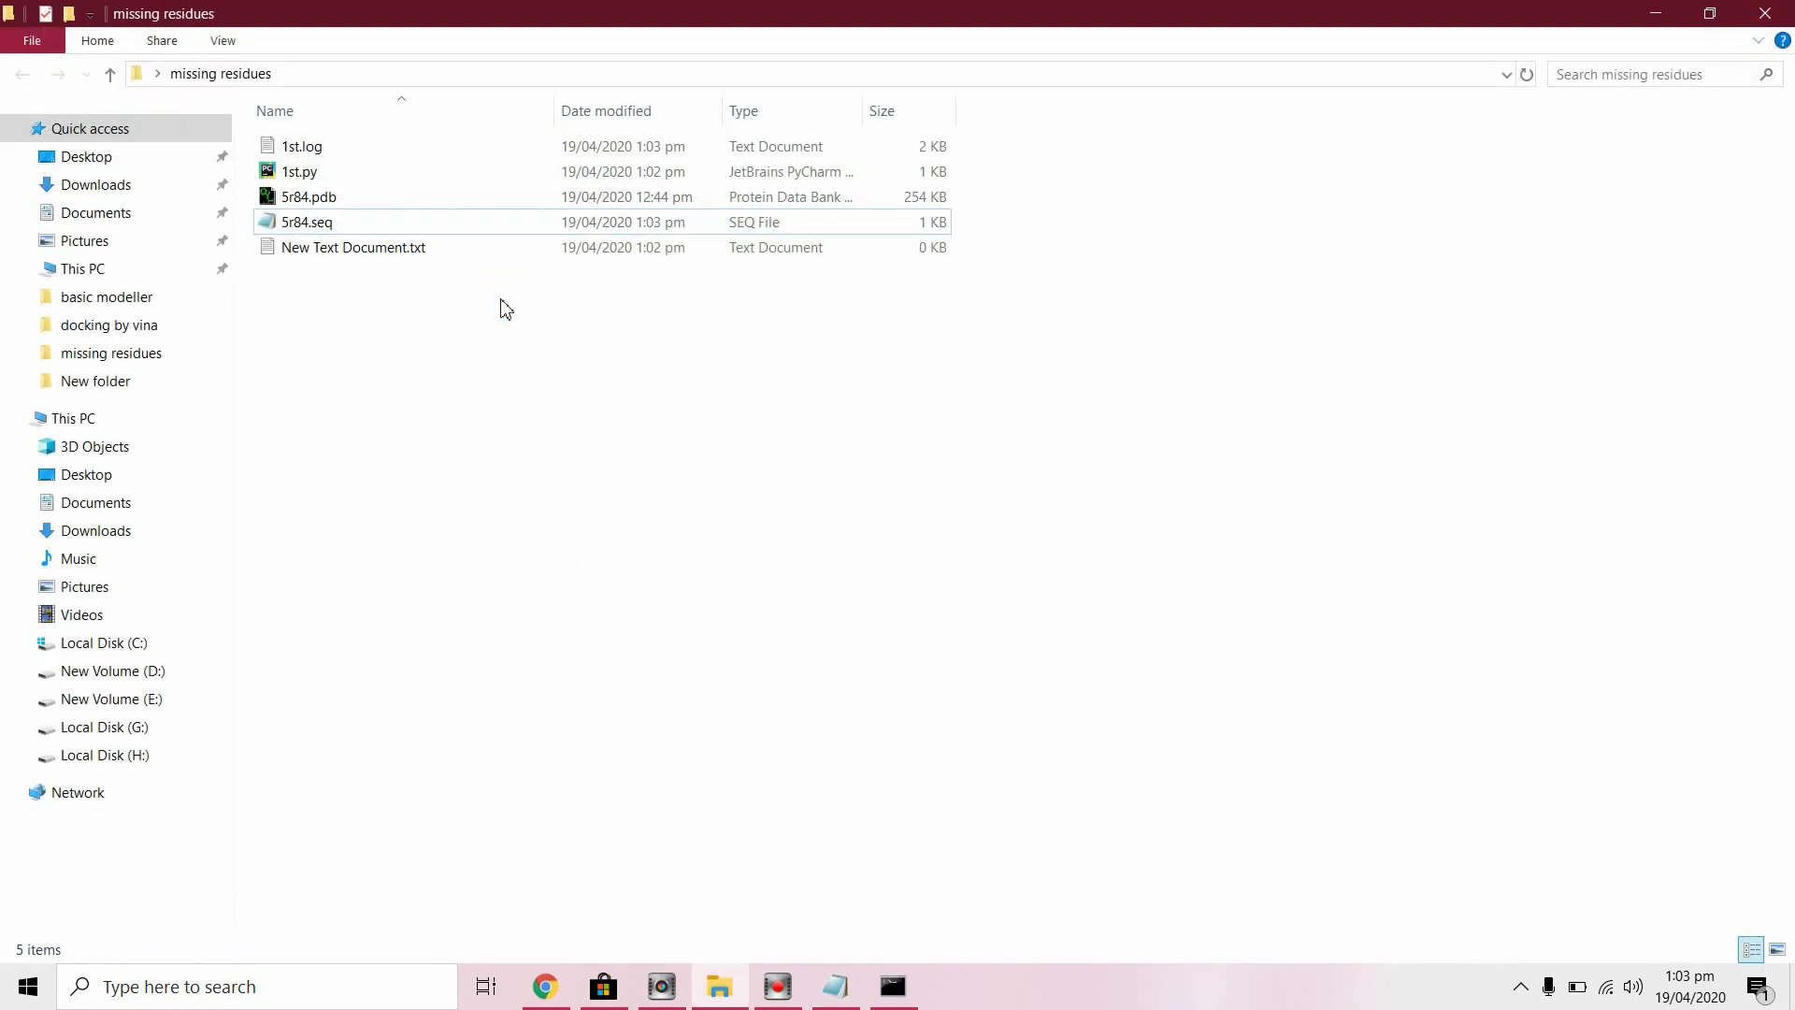
pyautogui.click(835, 986)
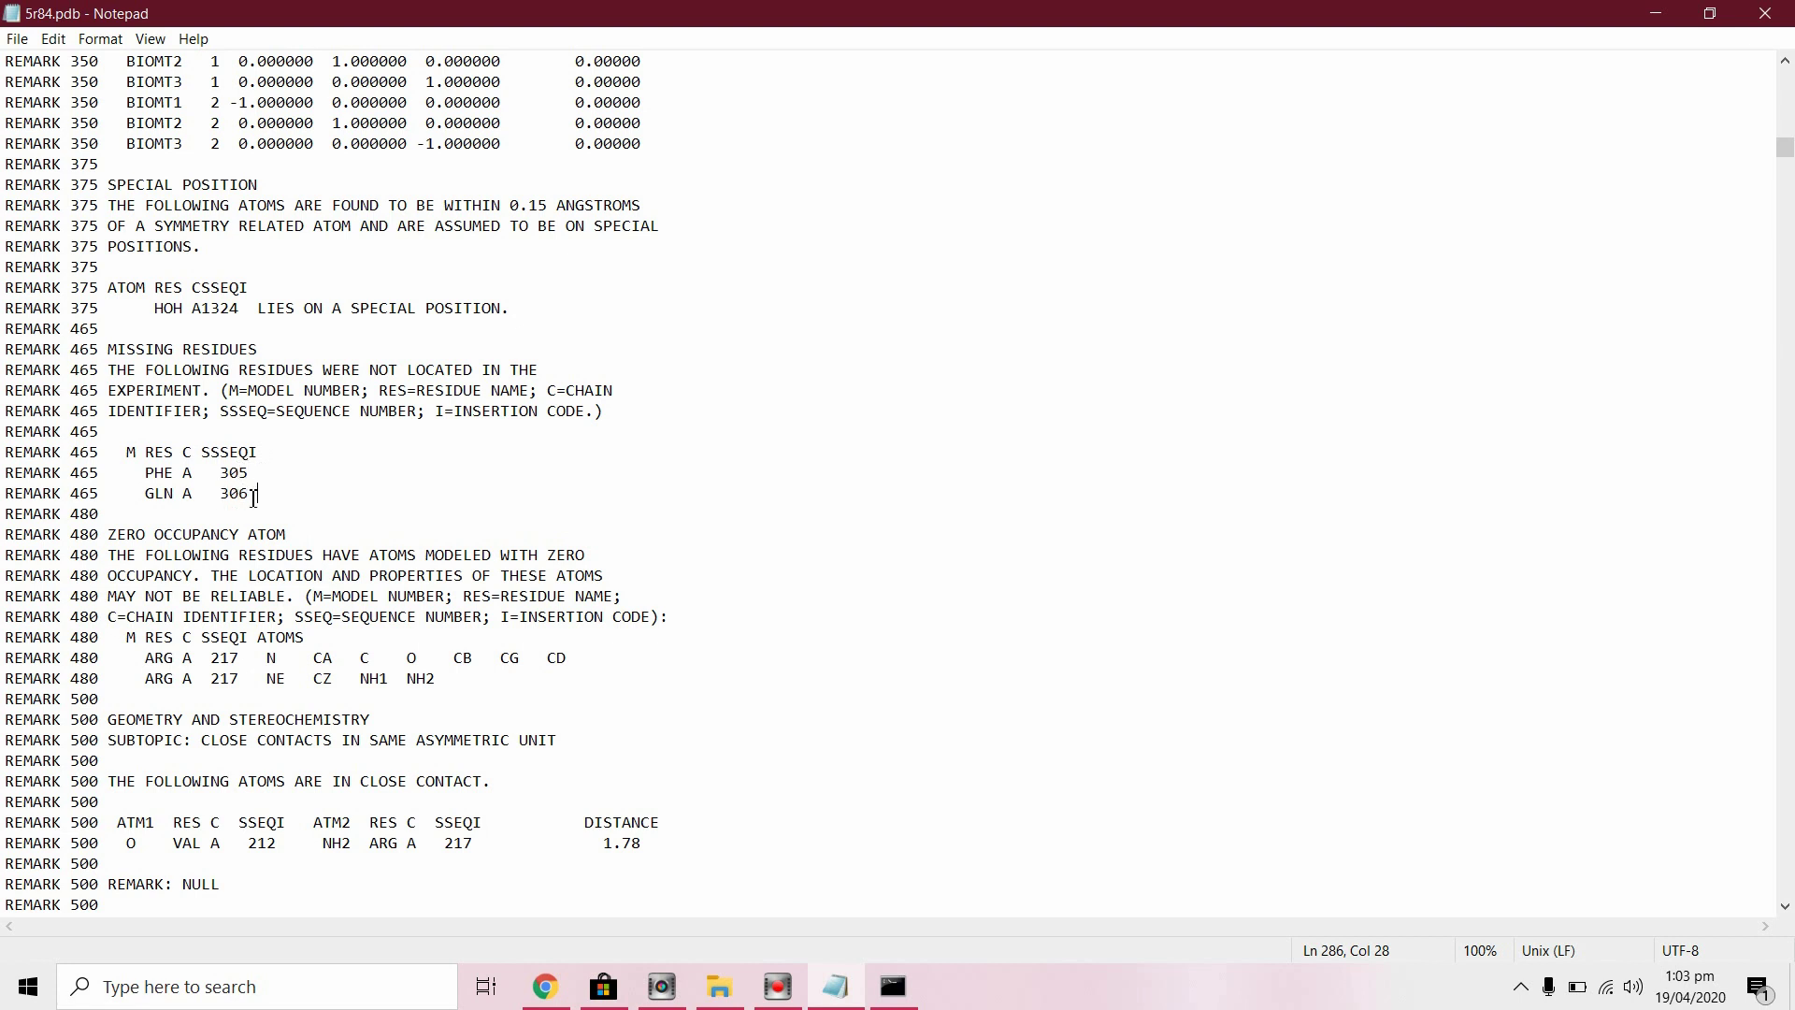
# Scroll 5r84.pdb to the TER record and highlight THR 304 as chain A's last residue.
pyautogui.click(1784, 144)
pyautogui.moveTo(1784, 144); pyautogui.dragTo(1782, 724)
pyautogui.scroll(-10, 983, 566)
pyautogui.scroll(-10, 793, 610)
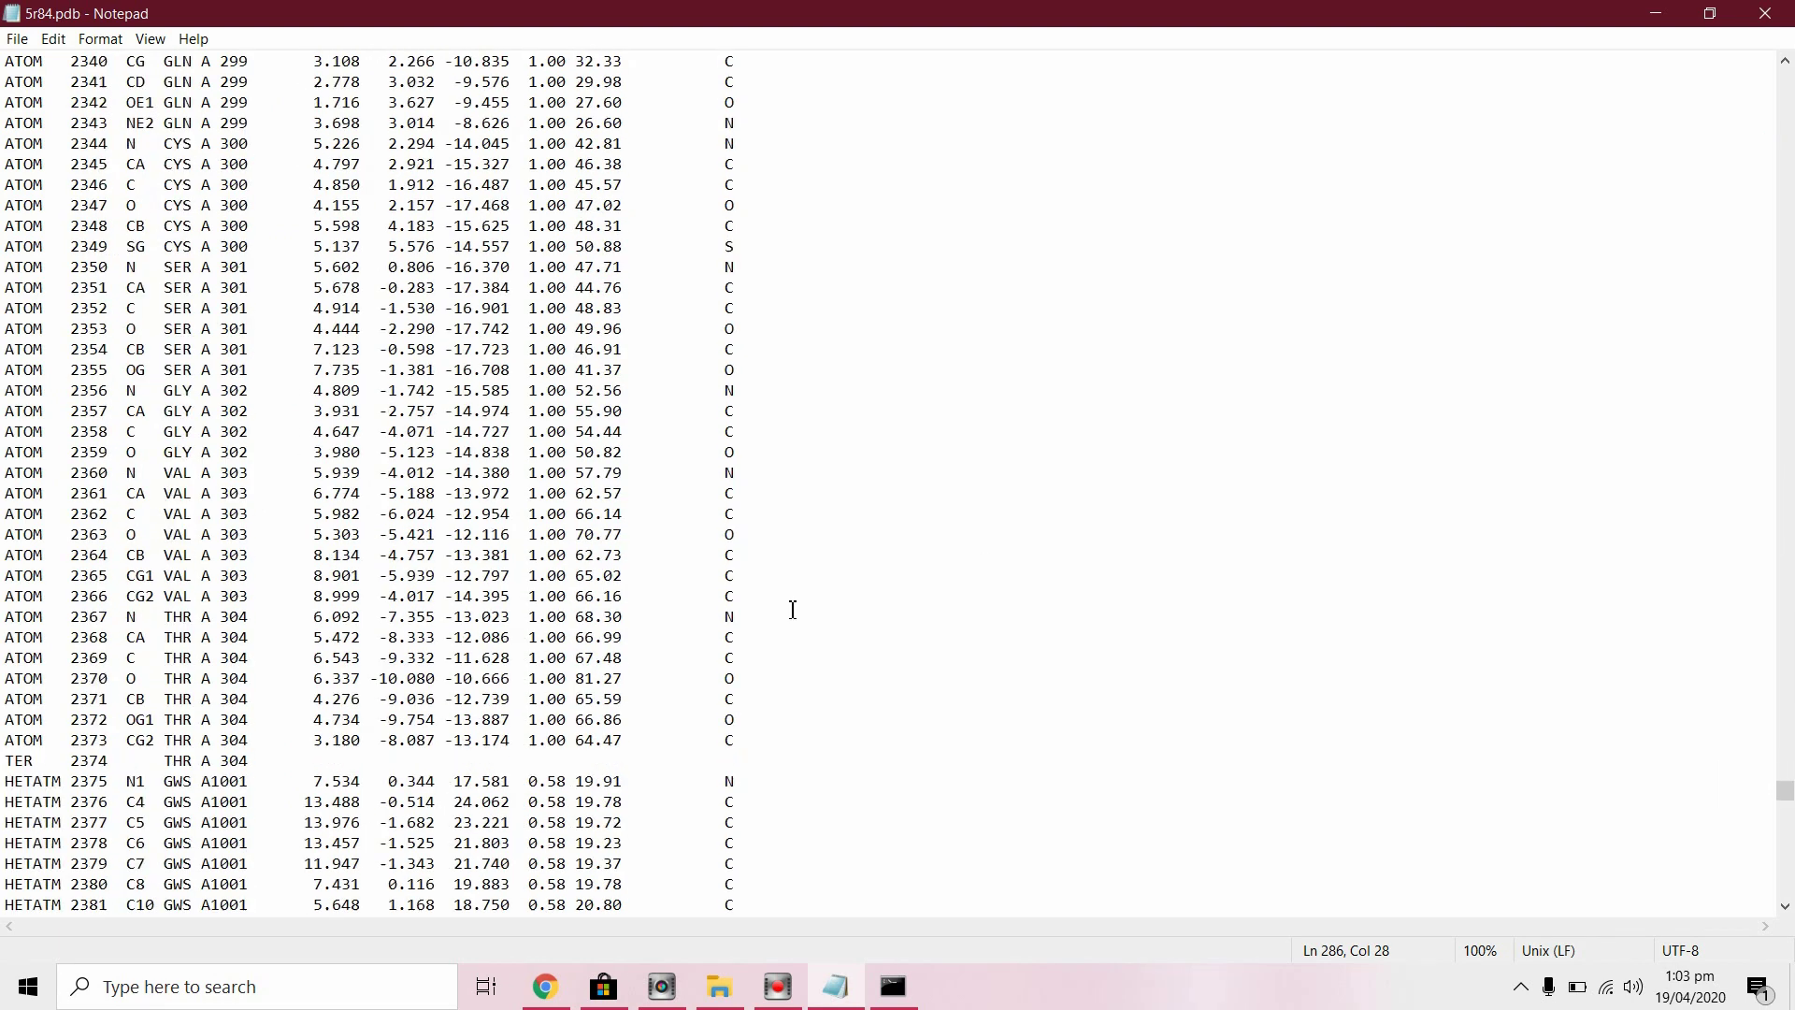
pyautogui.scroll(-12, 793, 610)
pyautogui.scroll(5, 792, 611)
pyautogui.scroll(2, 792, 611)
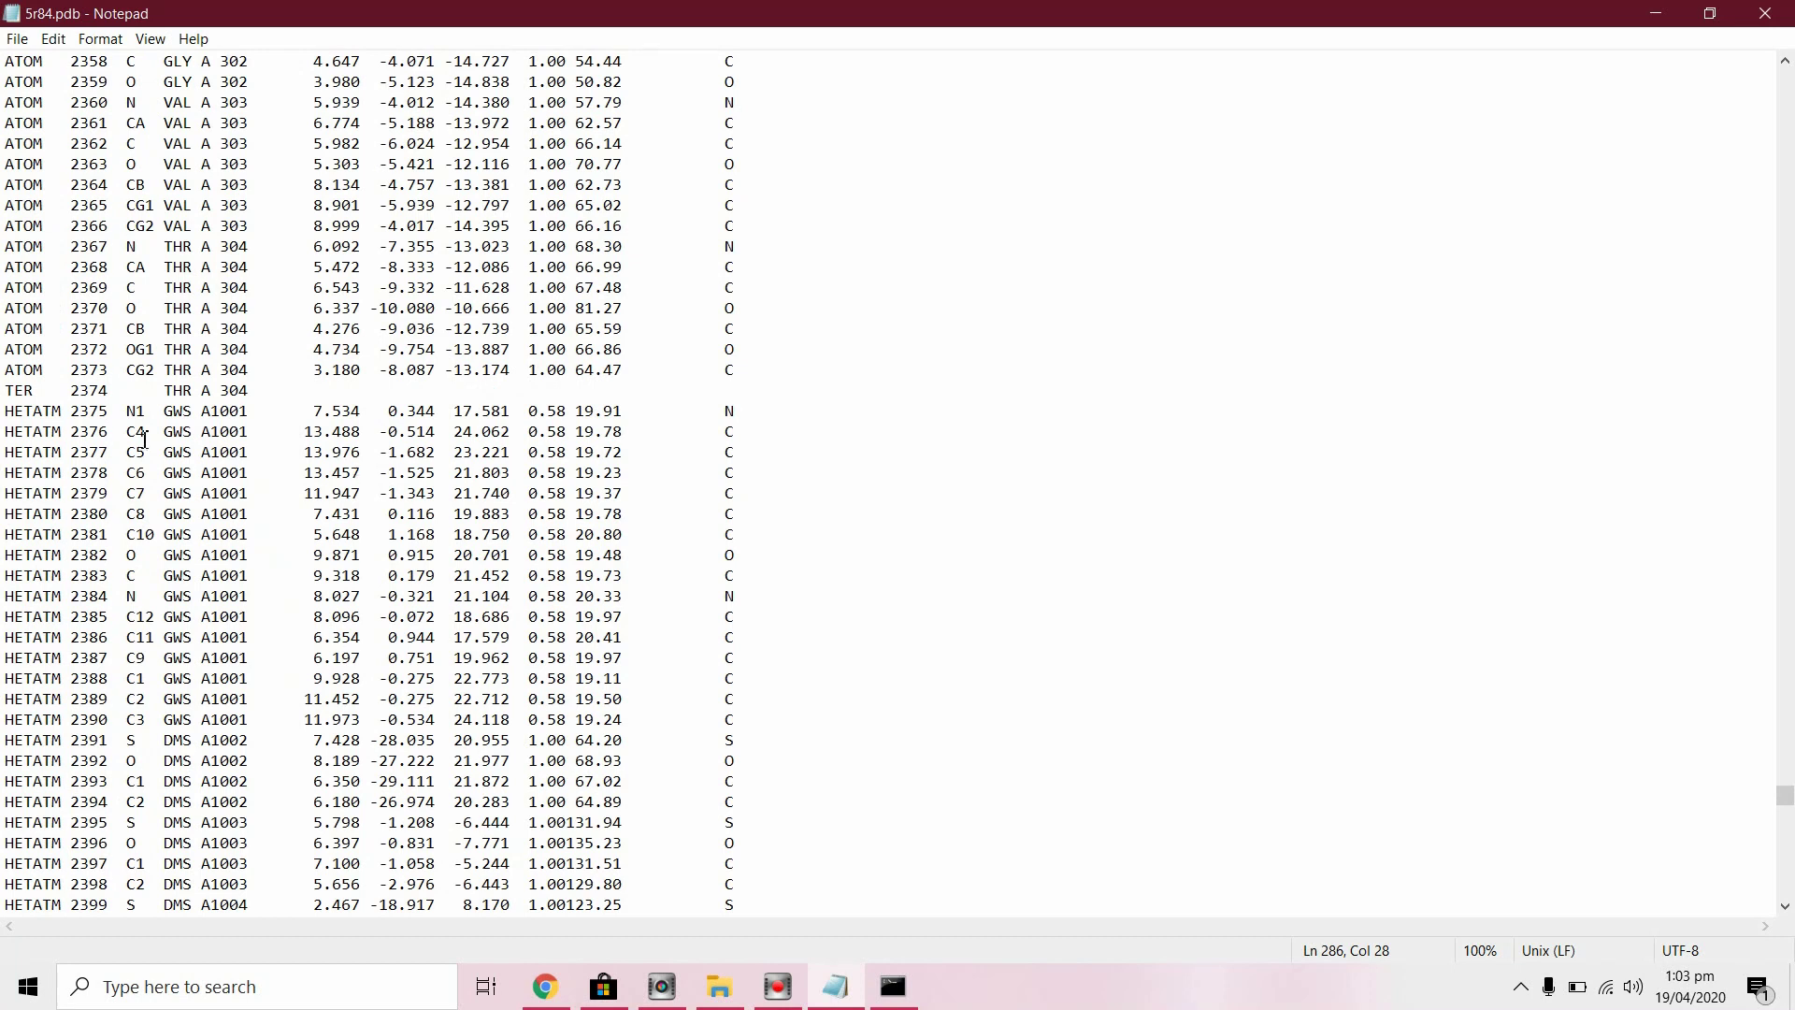
pyautogui.doubleClick(239, 392)
pyautogui.click(264, 390)
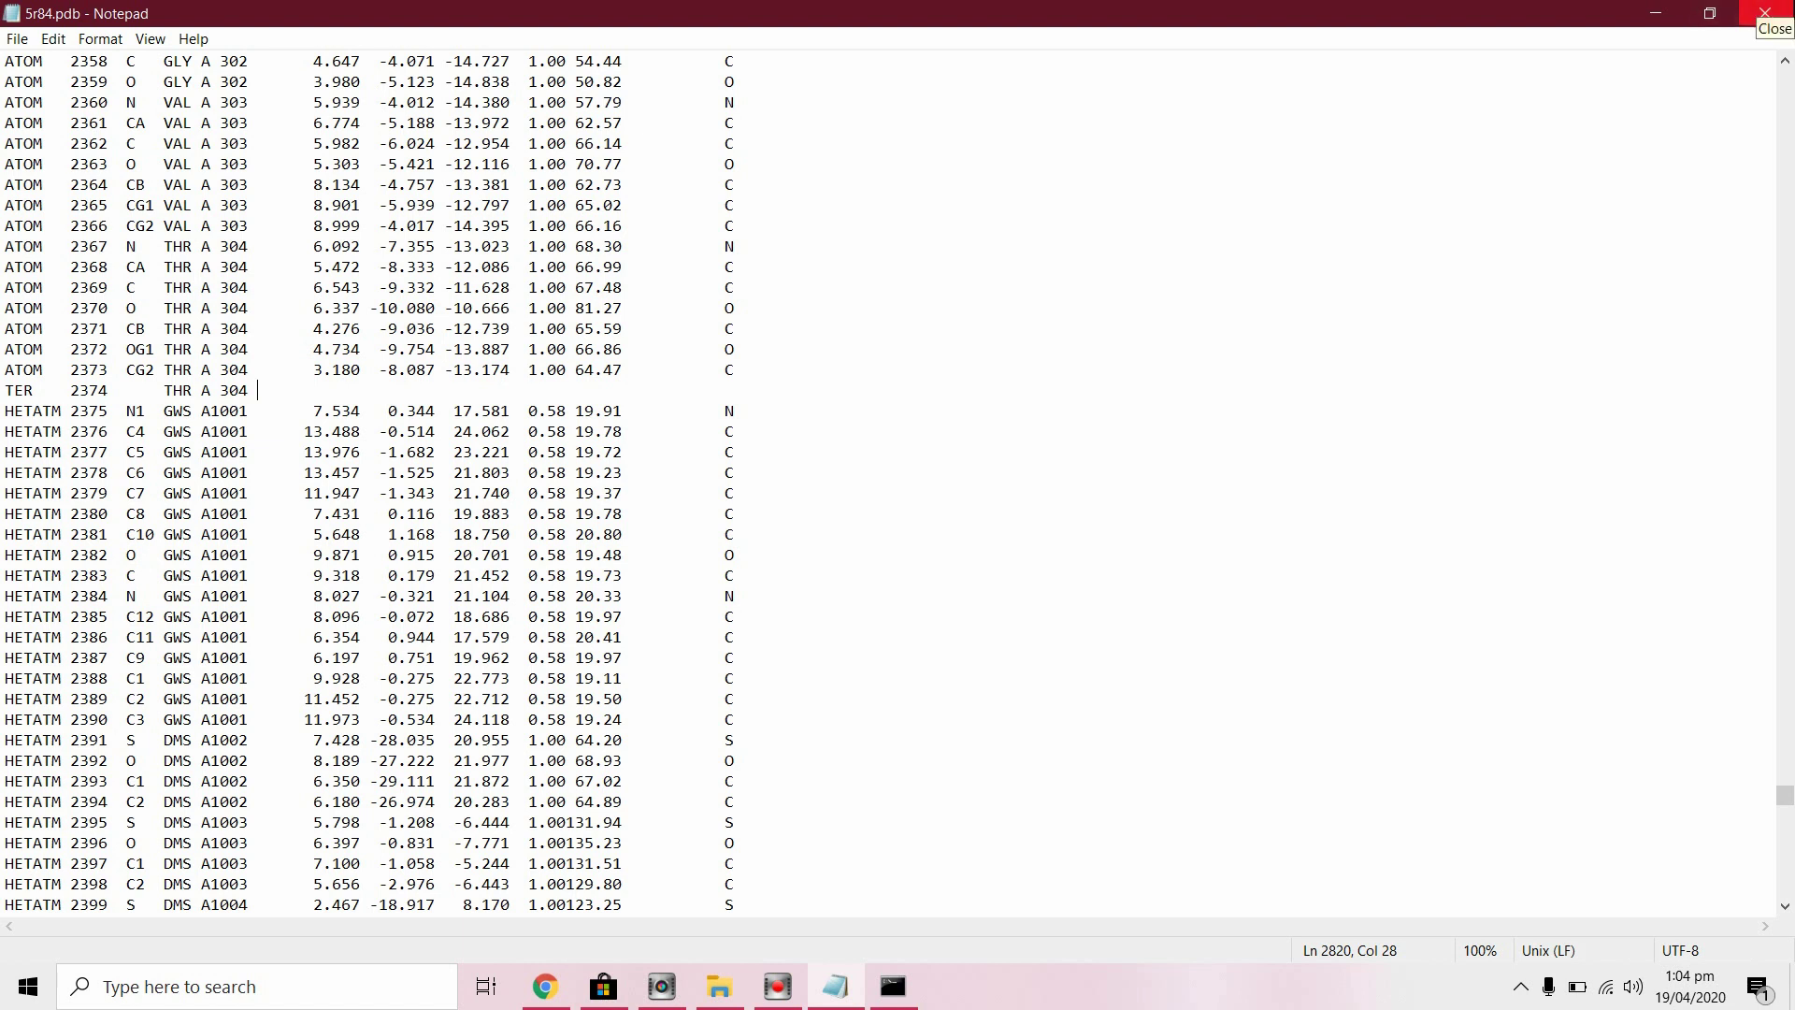
# Close 5r84.pdb and paste the 5r84 sequence block into New Text Document.txt.
pyautogui.click(1765, 13)
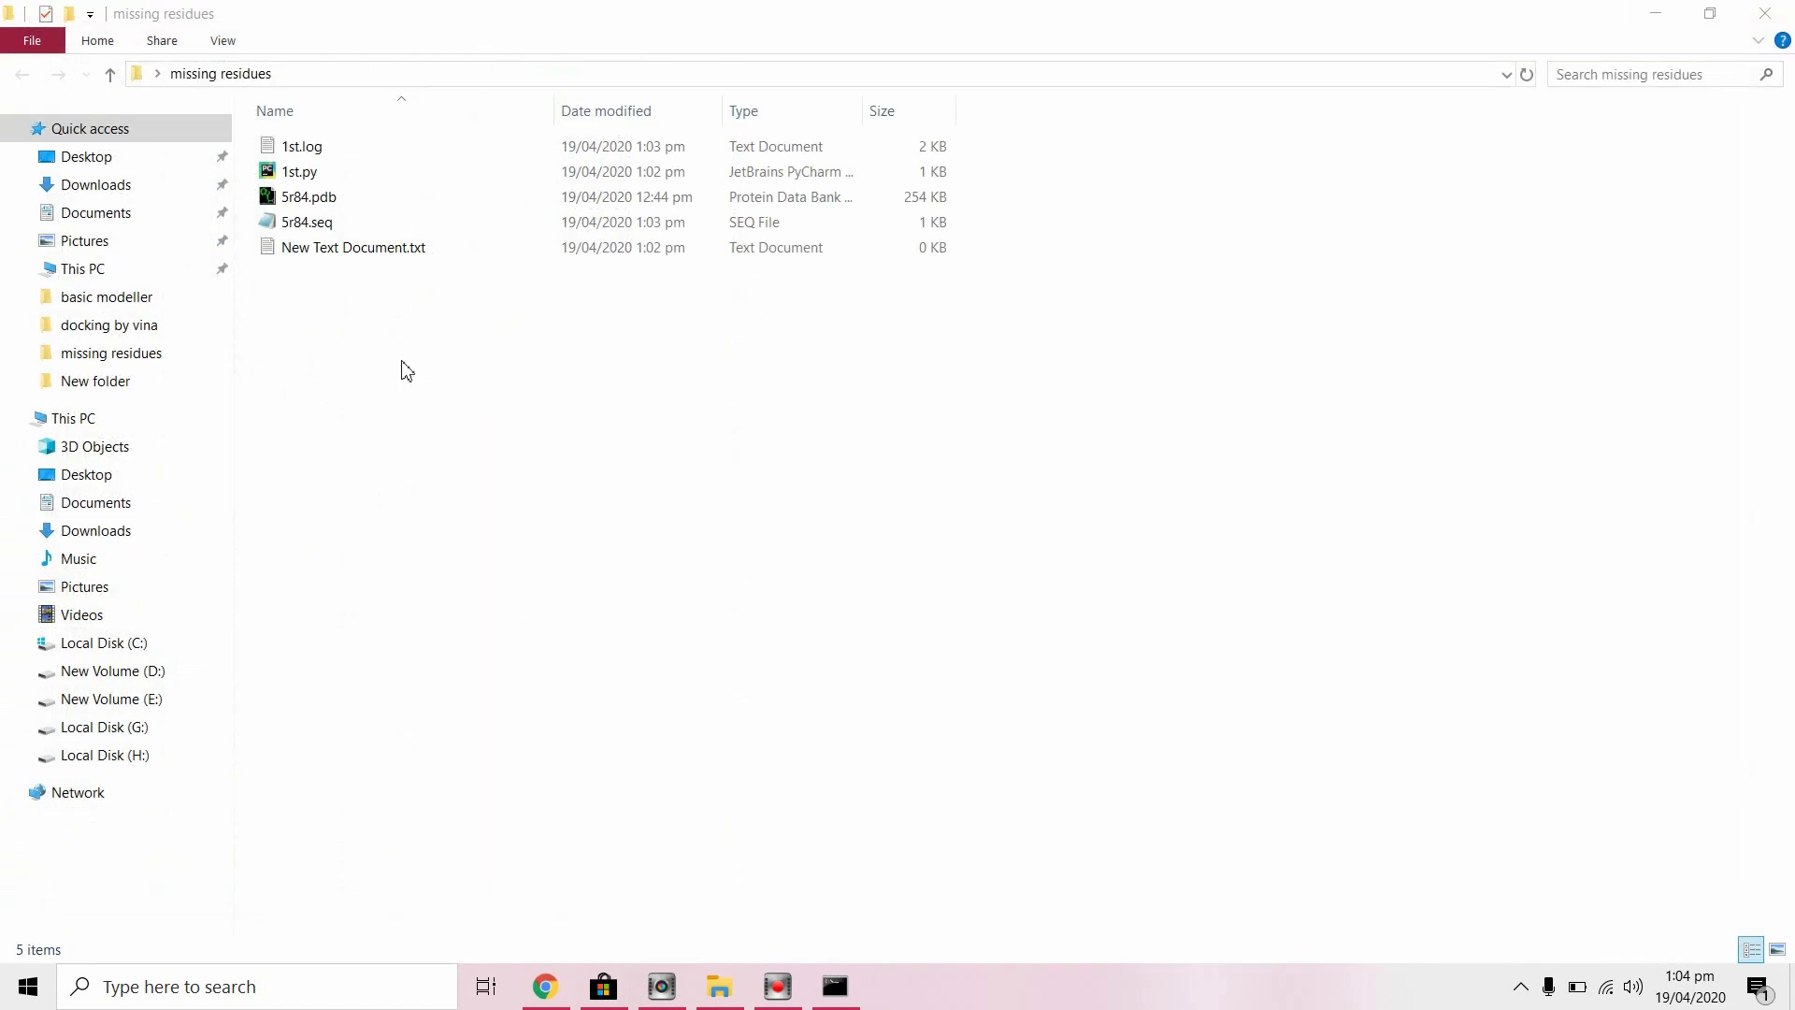
pyautogui.click(413, 250)
pyautogui.doubleClick(415, 253)
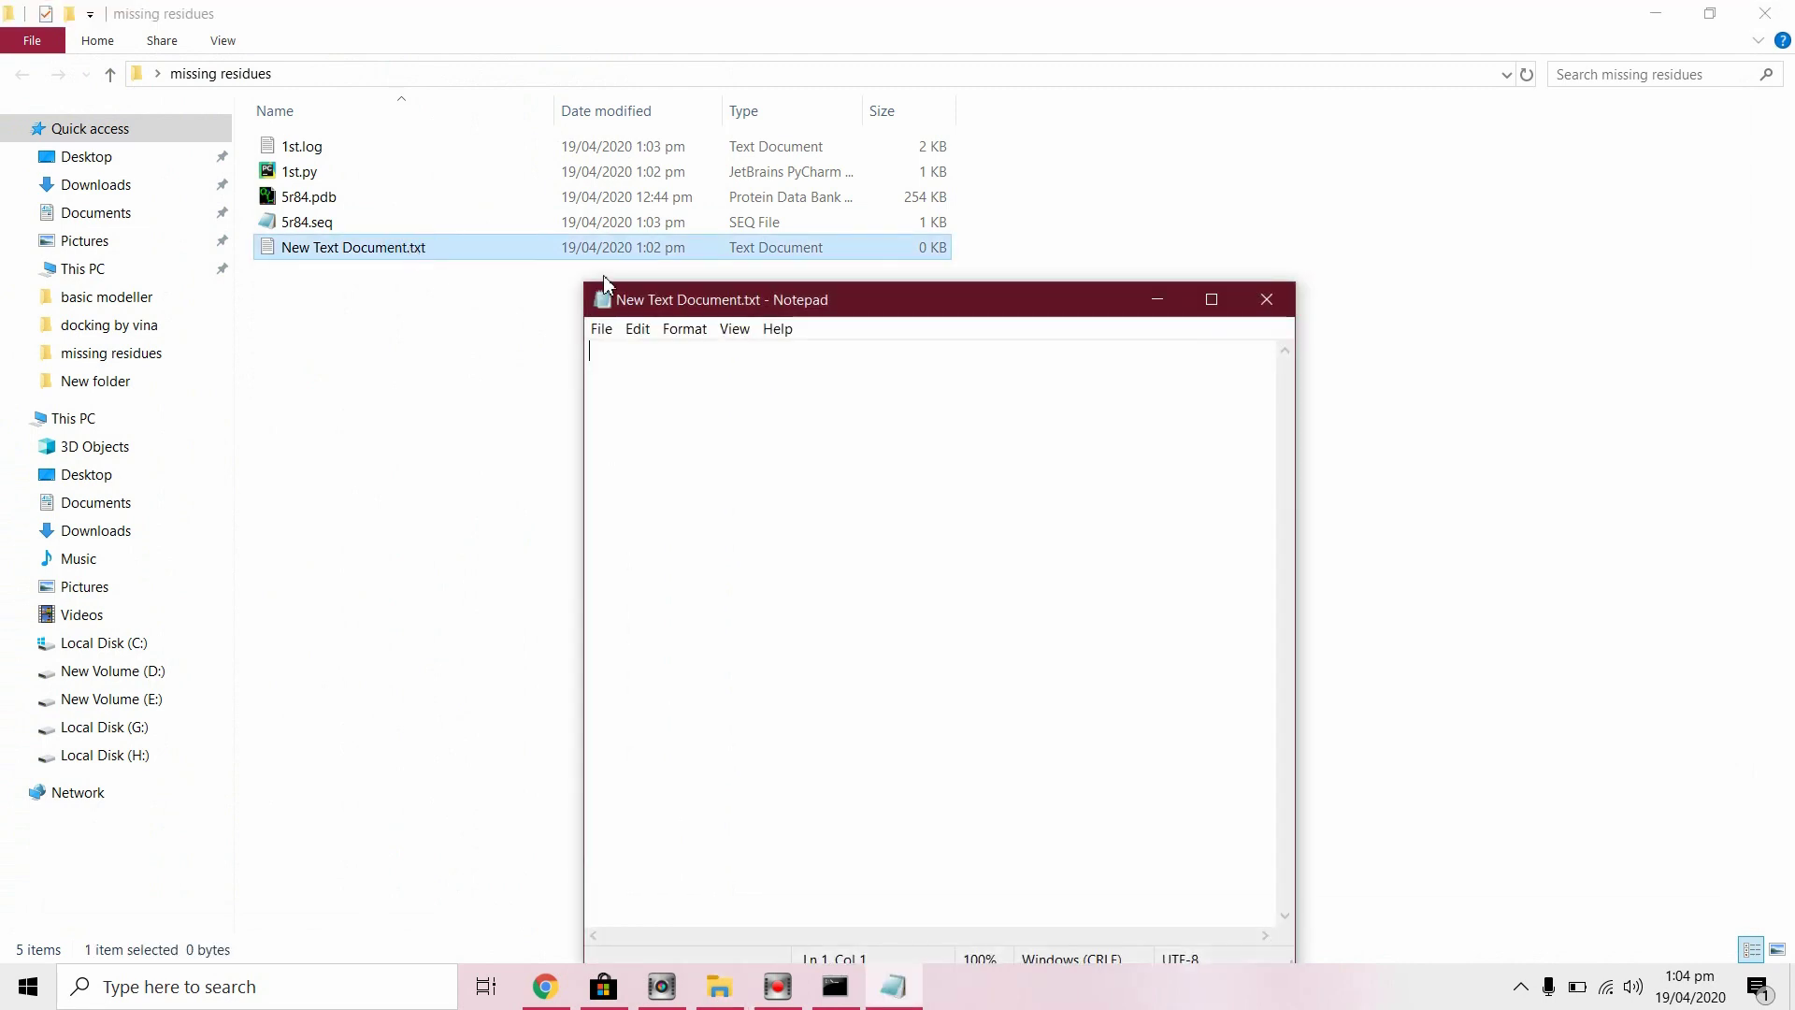
pyautogui.hotkey('ctrl', 'v')
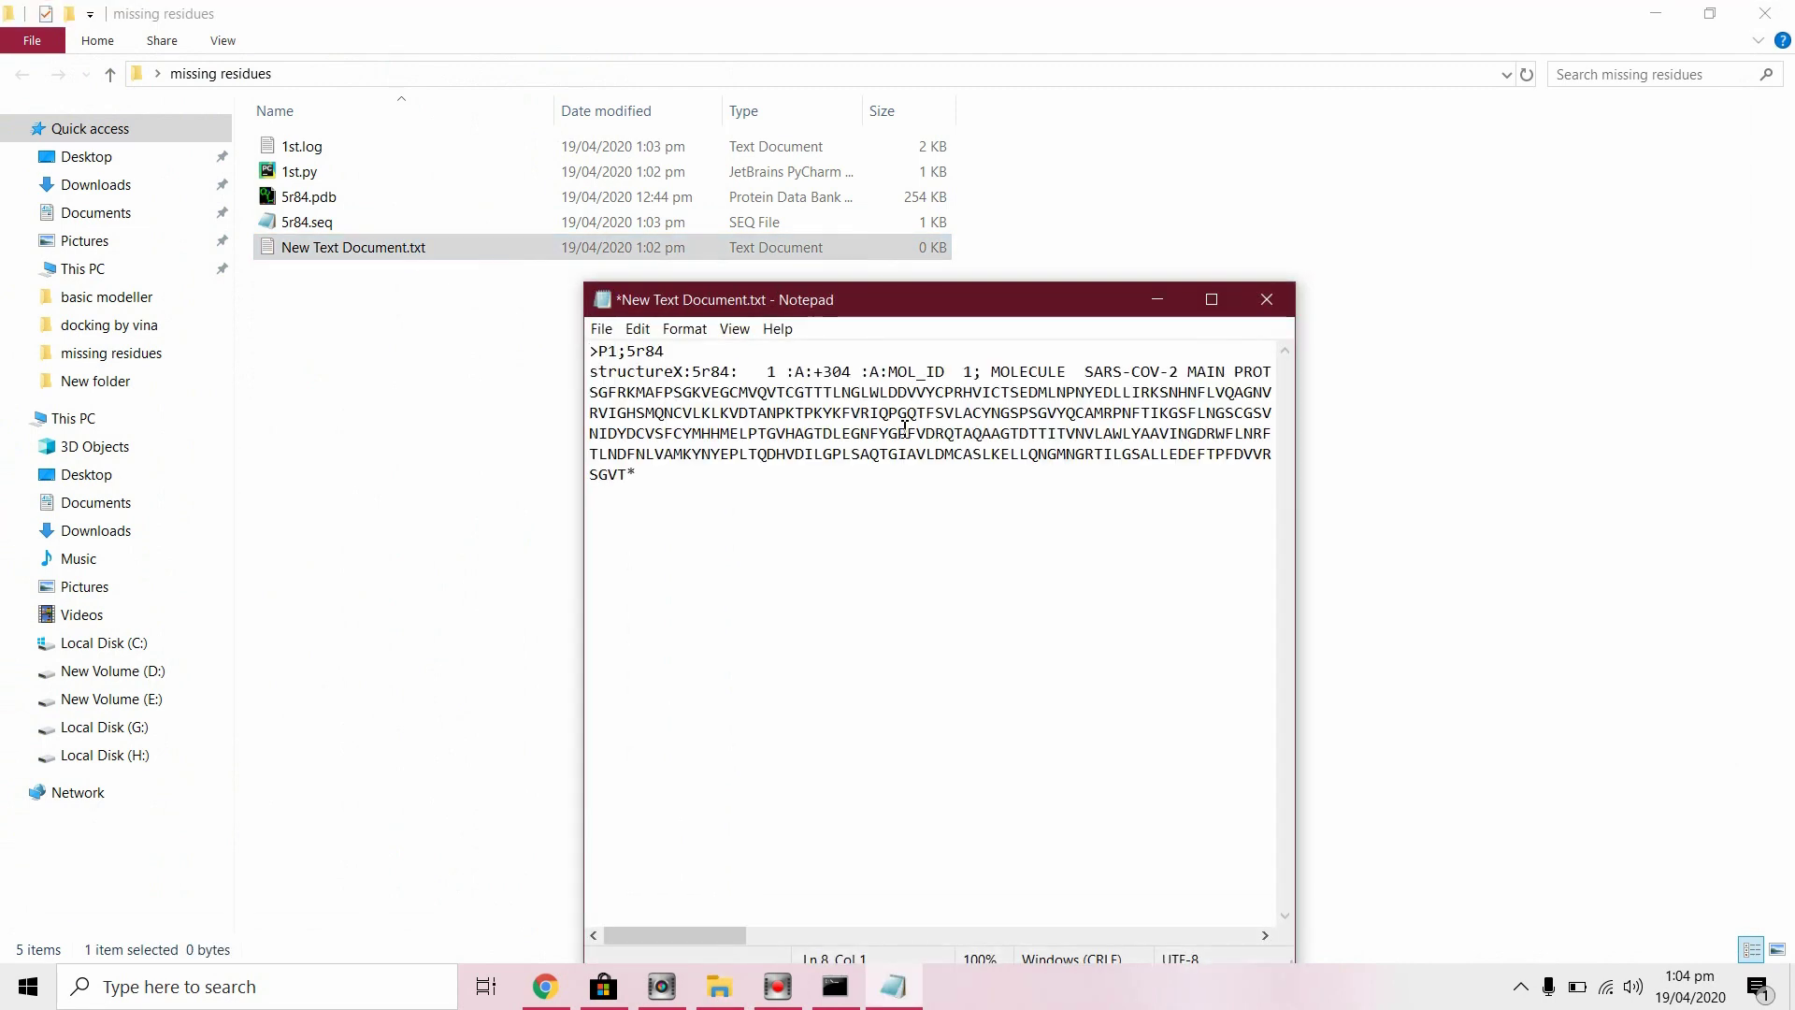
# Add two gap dashes before the first block's asterisk and paste a second copy below.
pyautogui.click(627, 474)
pyautogui.write('--')
pyautogui.press('End')
pyautogui.press('Return')
pyautogui.press('Return')
pyautogui.hotkey('ctrl', 'v')
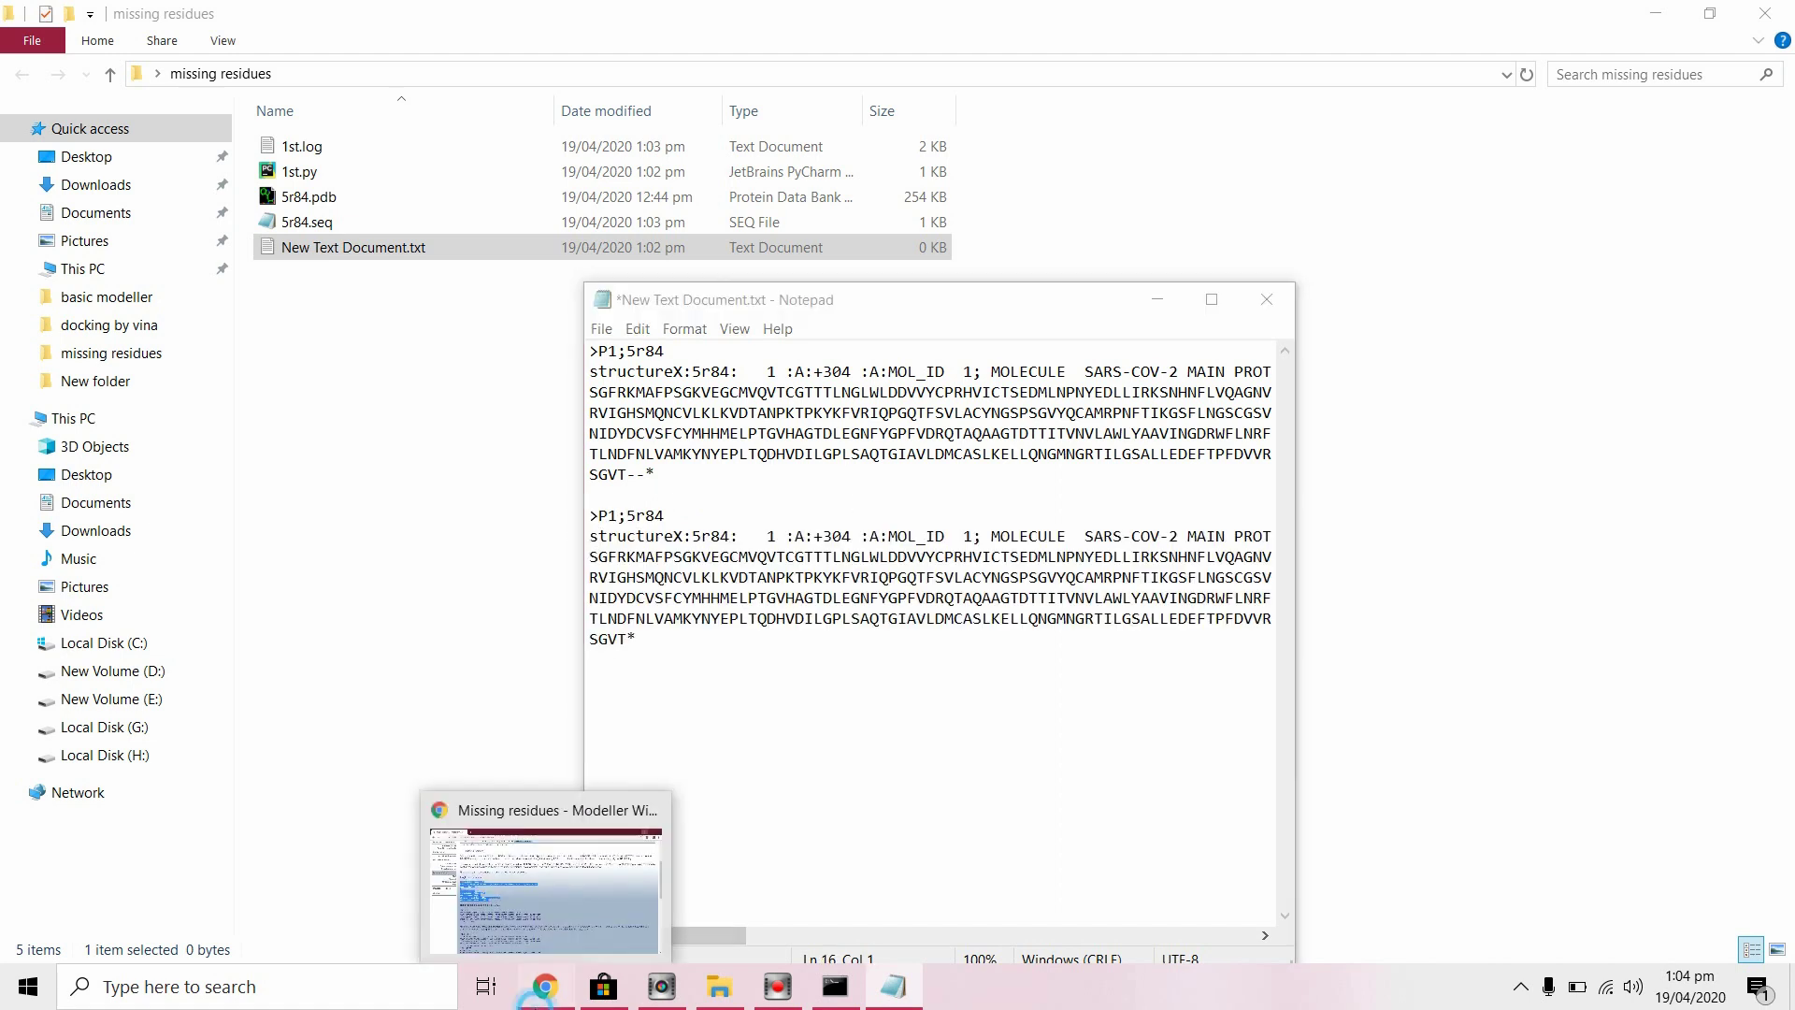
# Select the >P1;1qg8_fill header lines from the wiki example and return to Notepad.
pyautogui.click(545, 985)
pyautogui.scroll(-3, 596, 510)
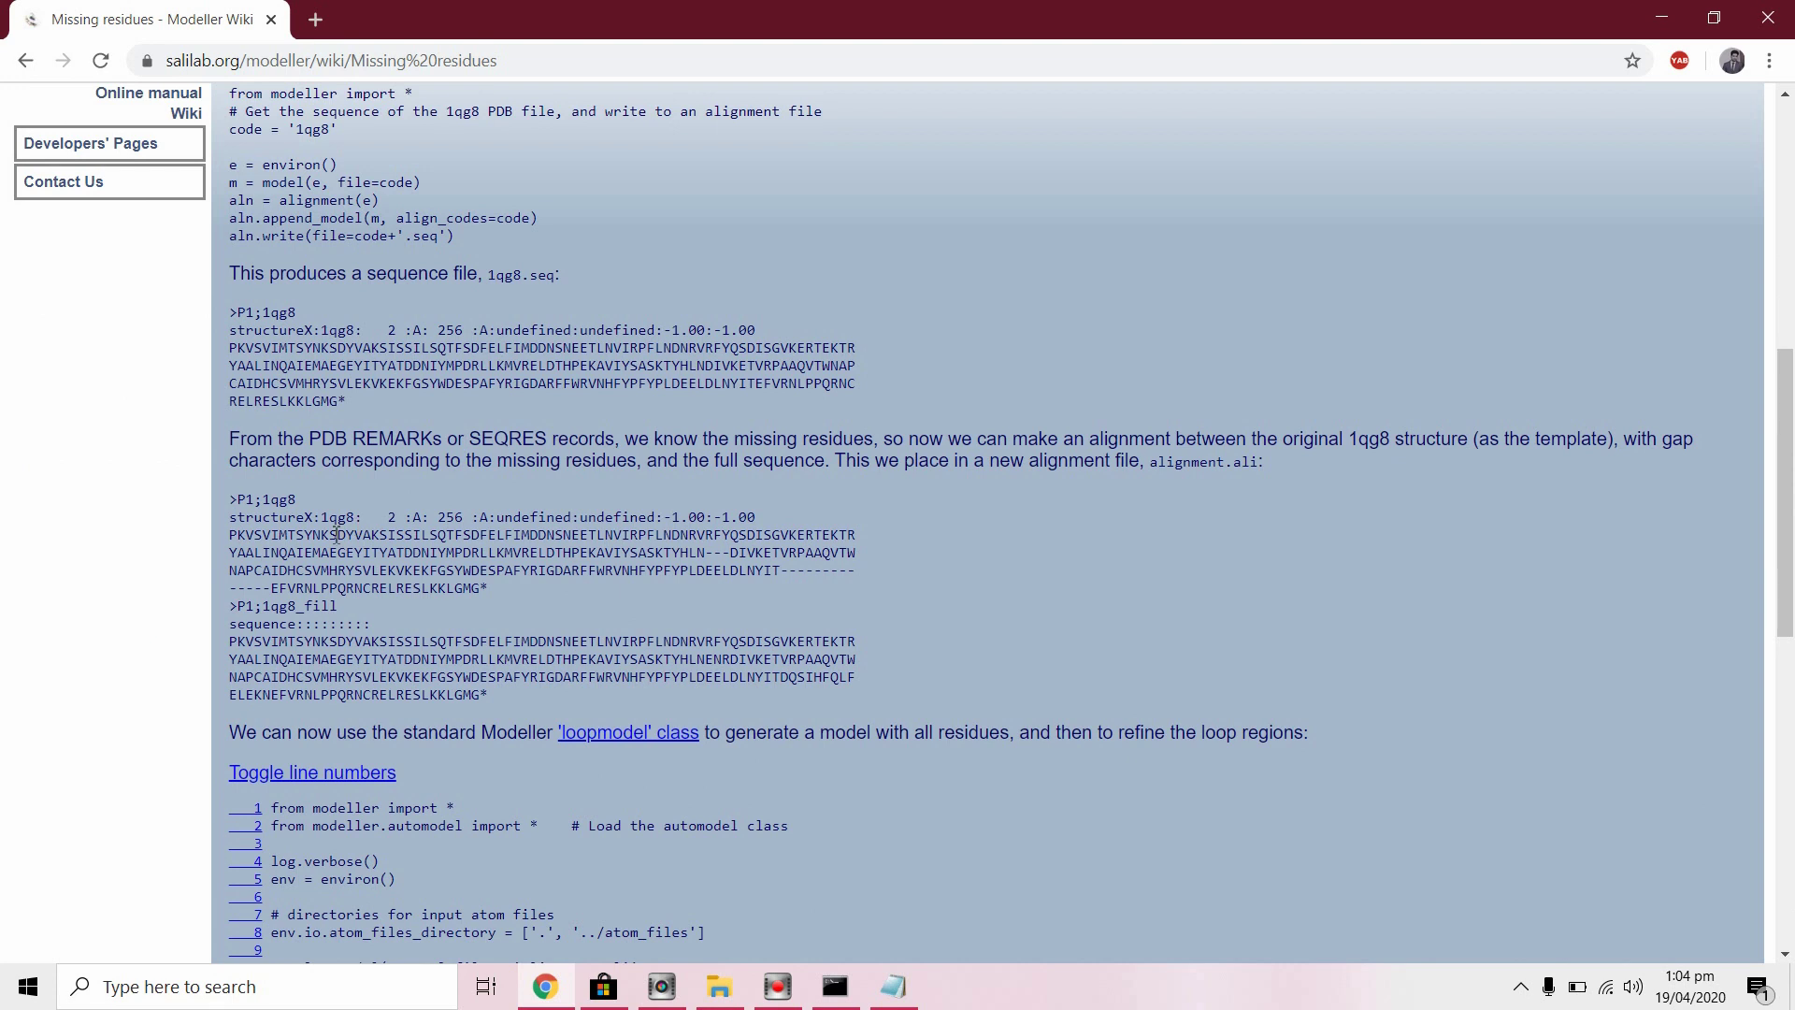
pyautogui.scroll(-1, 358, 635)
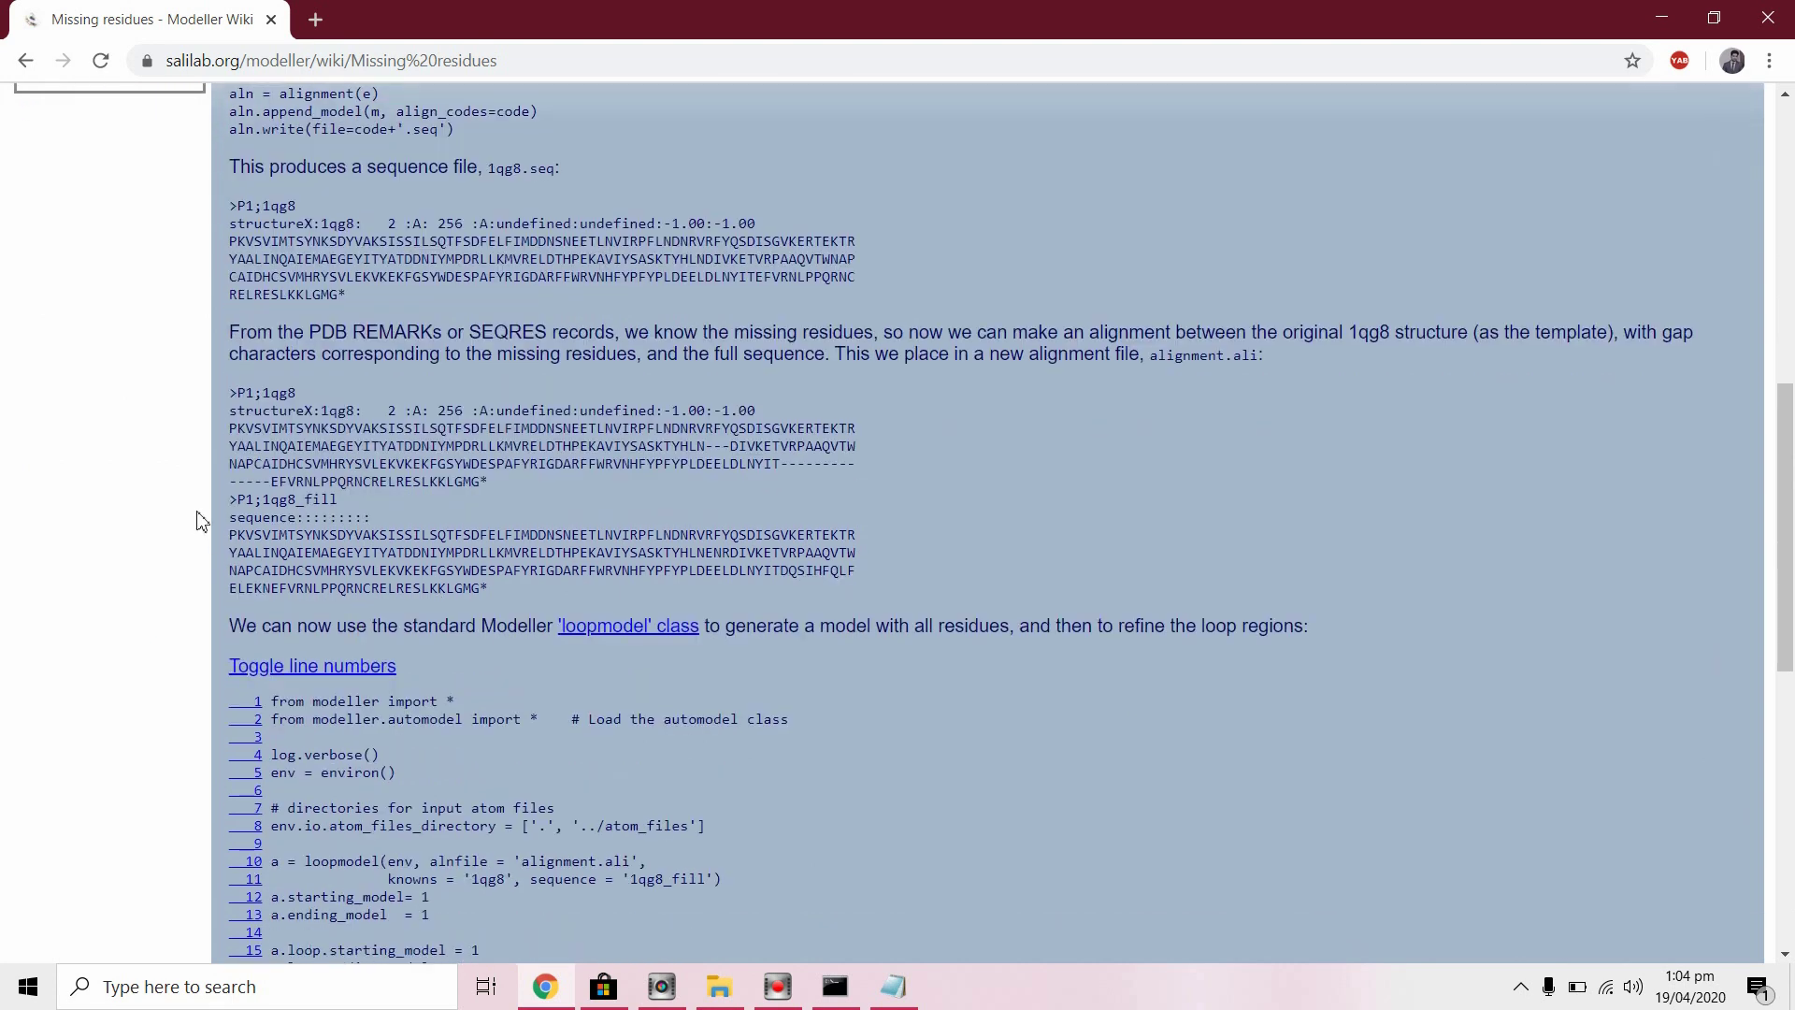
pyautogui.moveTo(227, 498); pyautogui.dragTo(379, 522)
pyautogui.hotkey('ctrl', 'c')
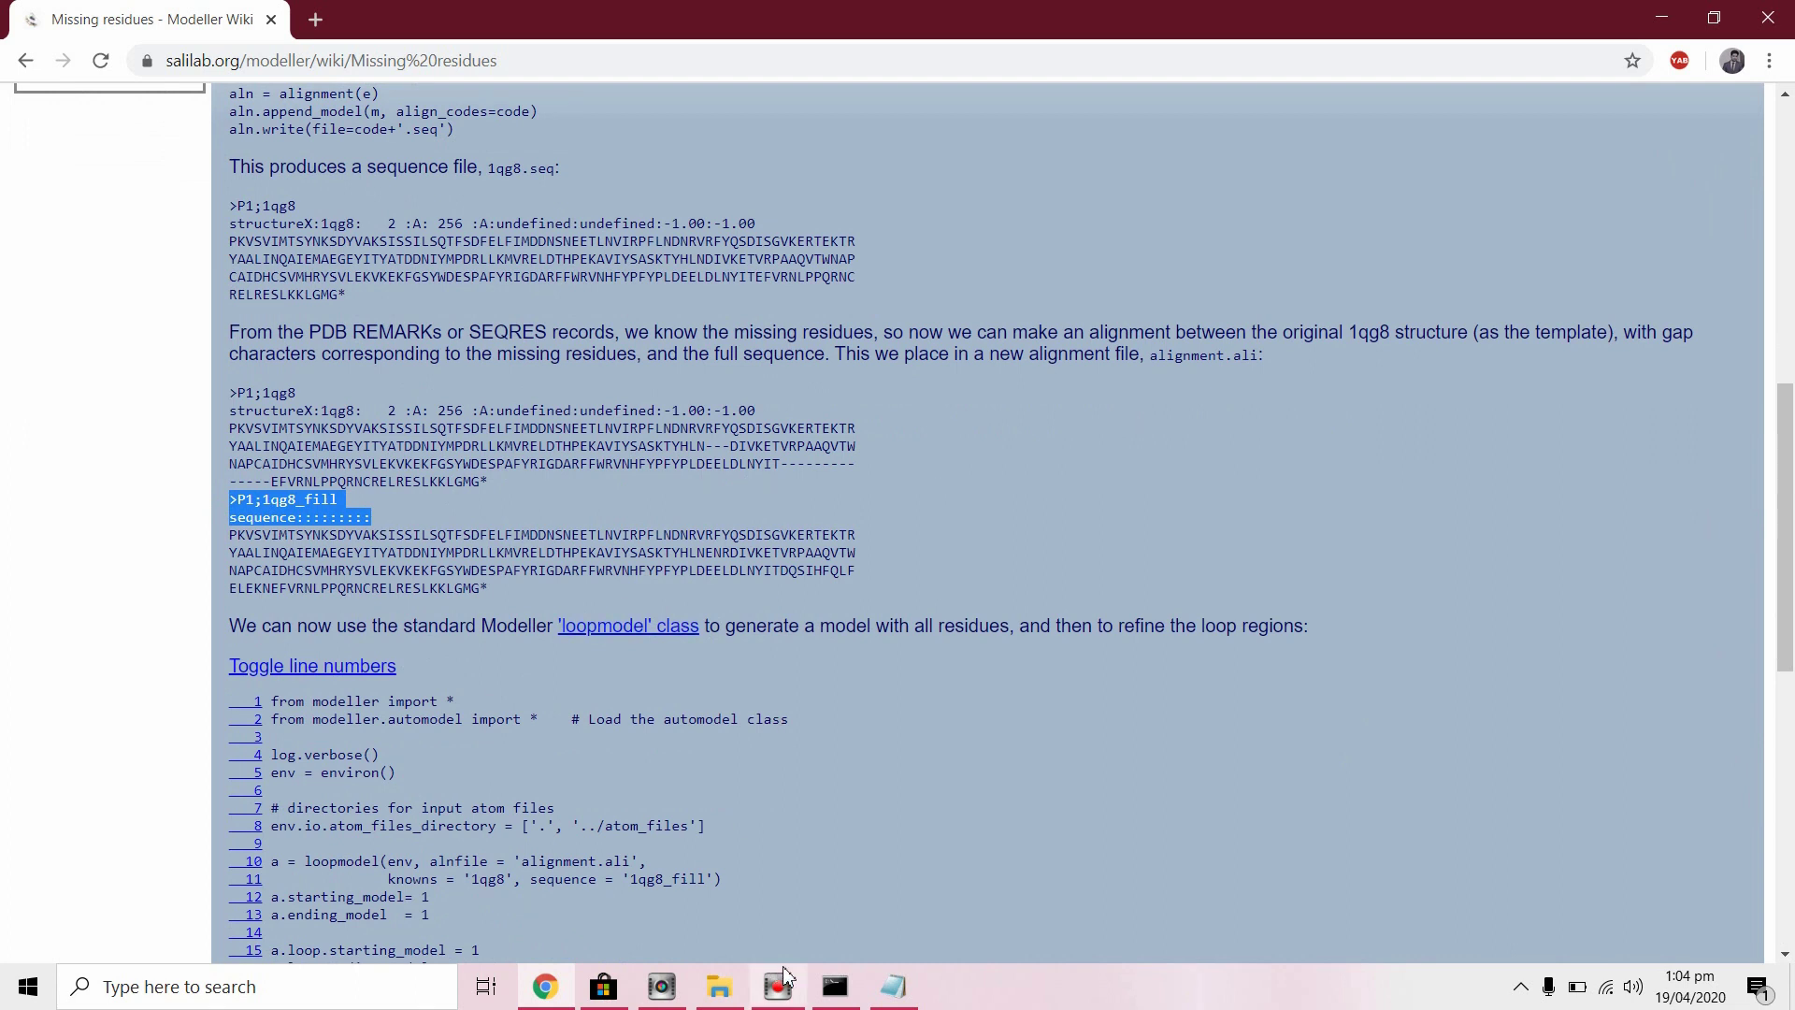
pyautogui.click(892, 986)
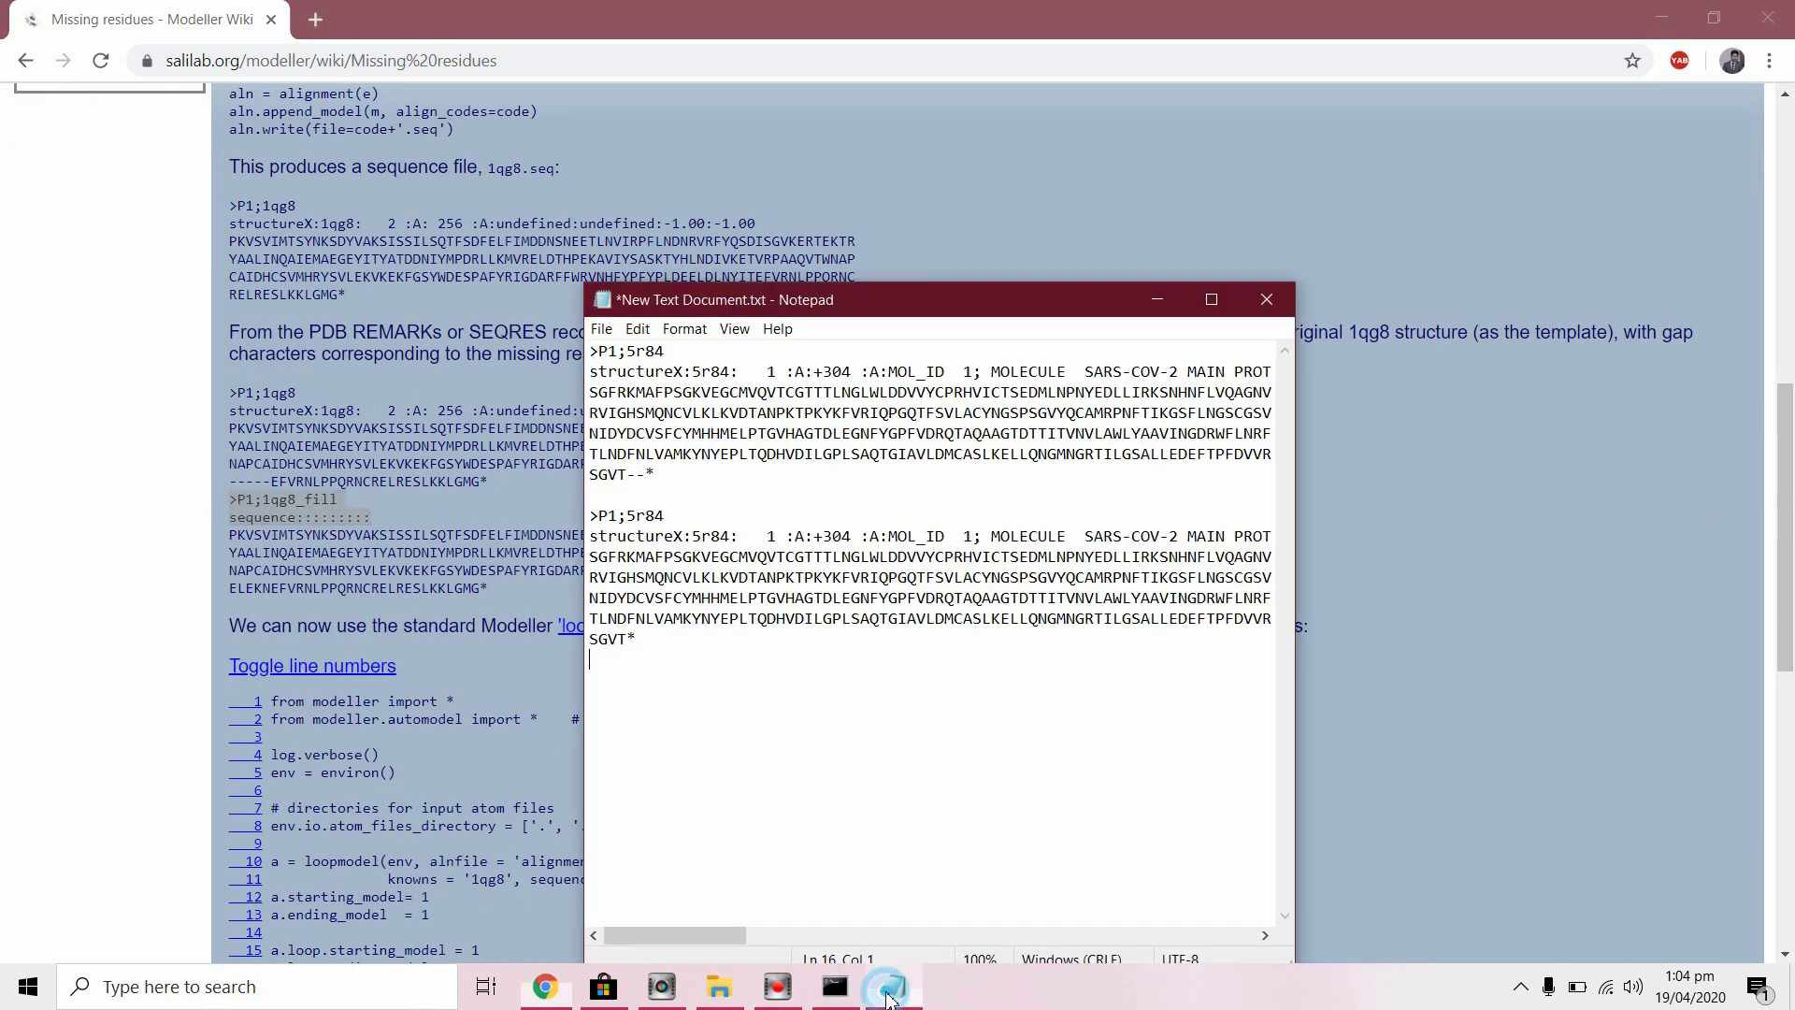
# Delete the second block's >P1;5r84 header lines in the maximized alignment document.
pyautogui.click(591, 513)
pyautogui.moveTo(591, 514); pyautogui.dragTo(724, 536)
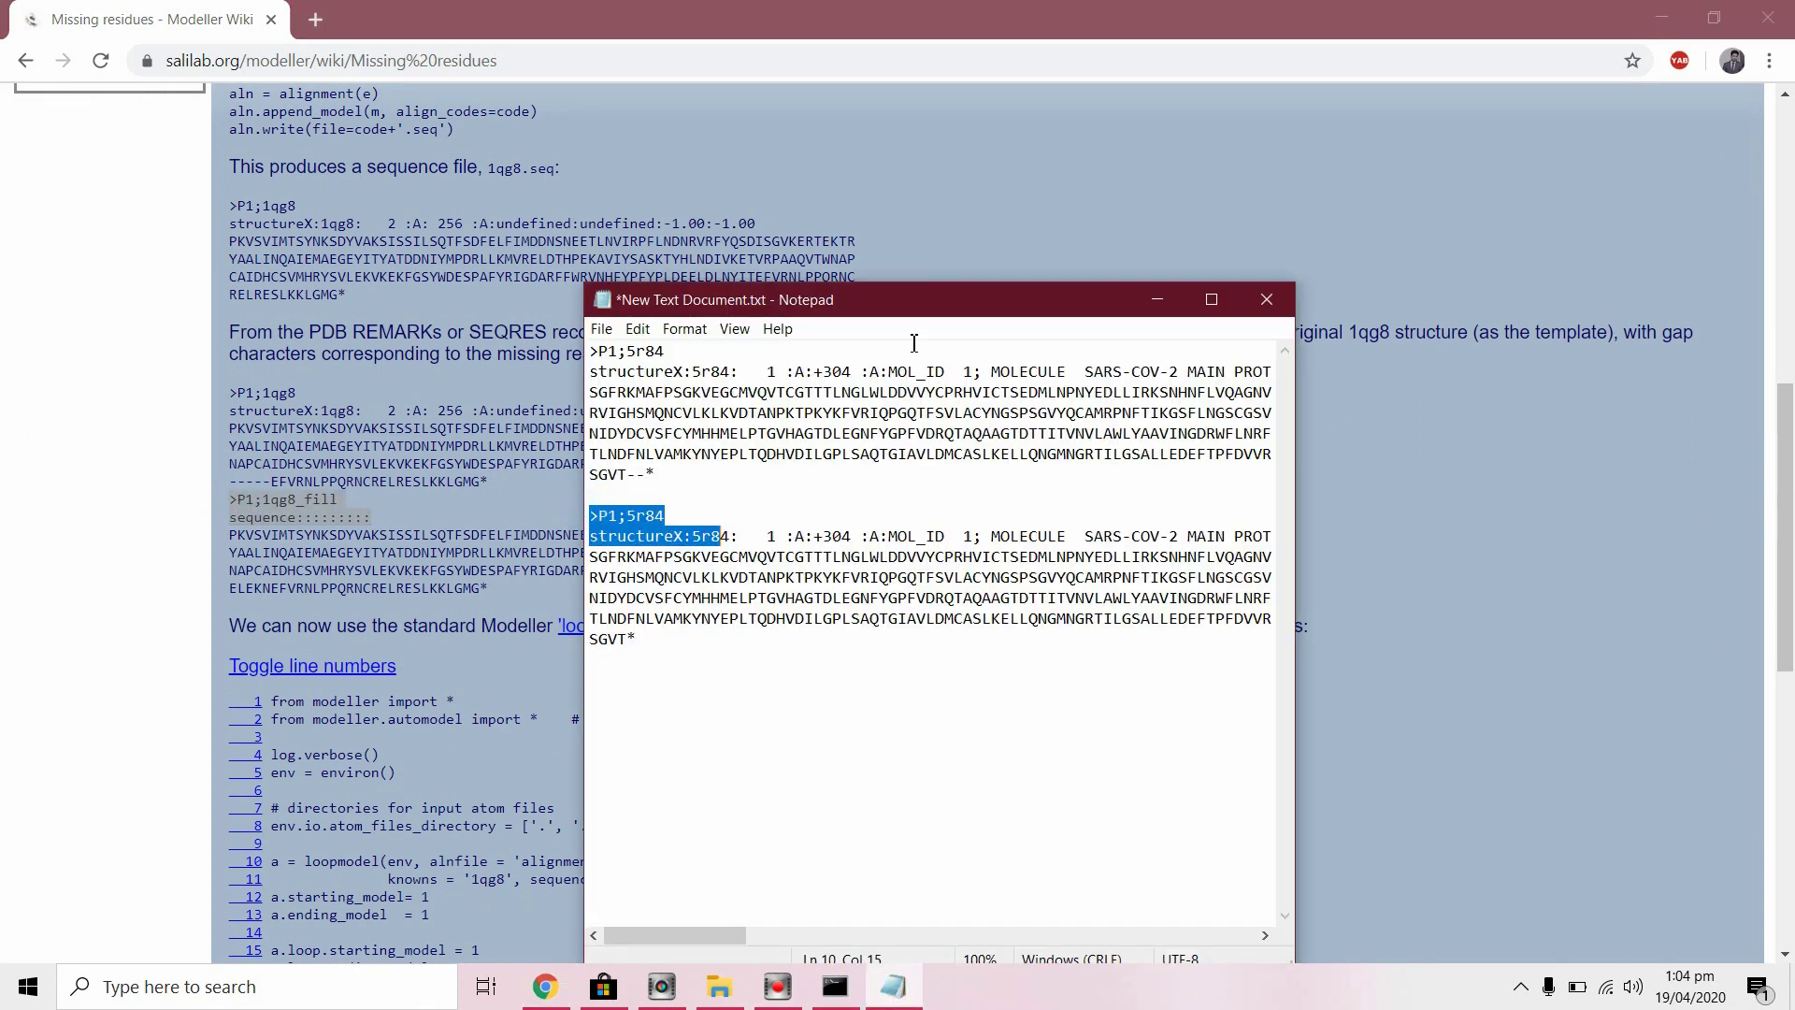
pyautogui.click(1232, 301)
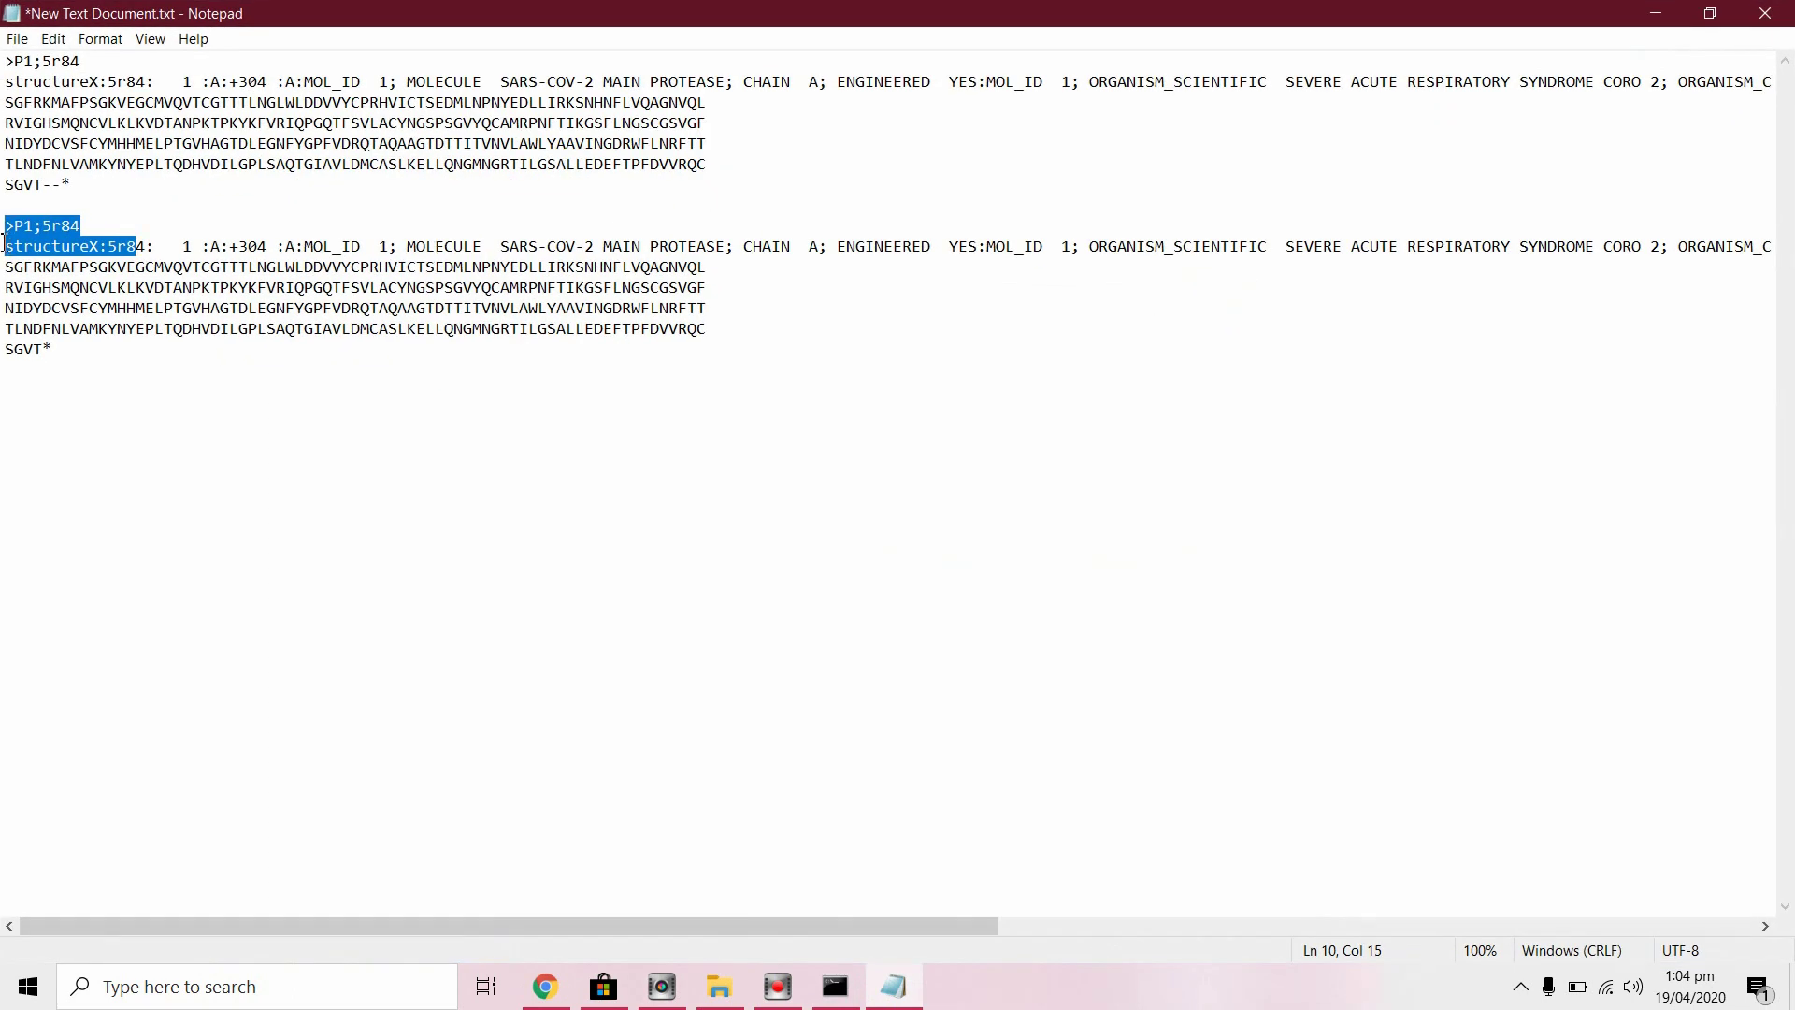
pyautogui.moveTo(7, 224); pyautogui.dragTo(1789, 246)
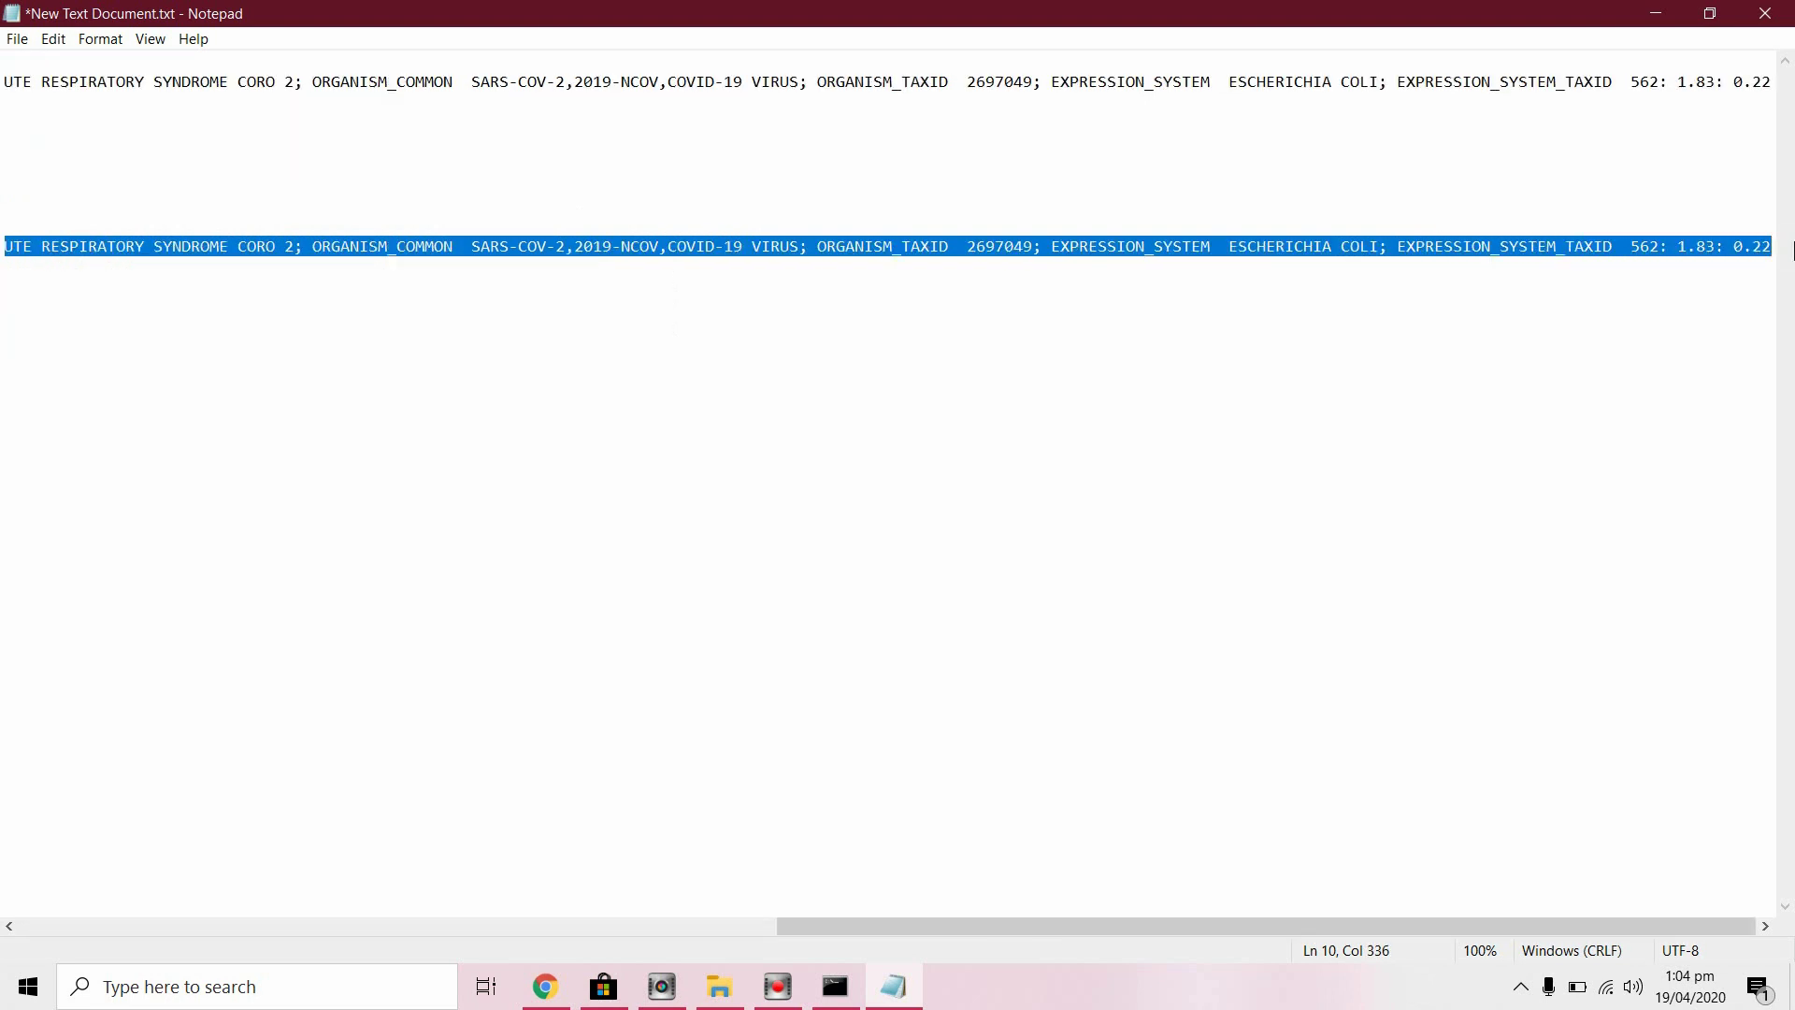
pyautogui.press('Delete')
# Paste the fill header renamed to 5r84_fill, append FQ after SGVT, and save.
pyautogui.hotkey('ctrl', 'v')
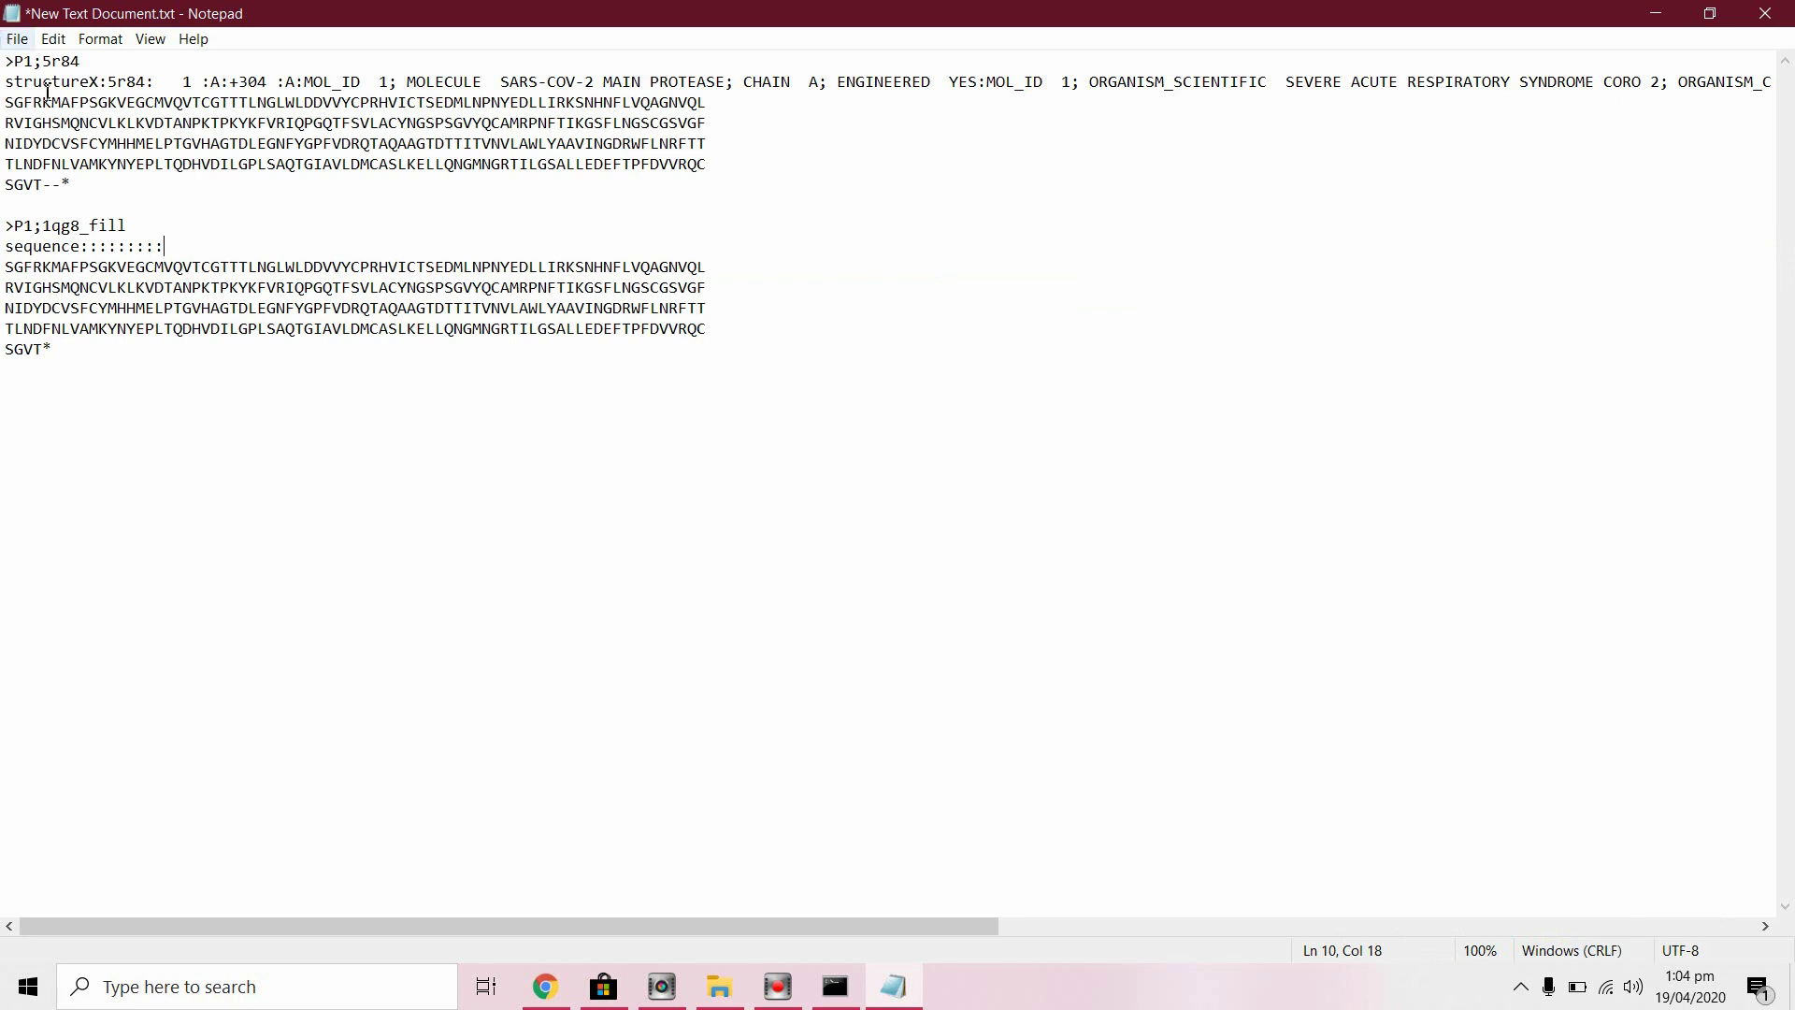
pyautogui.click(82, 228)
pyautogui.press('BackSpace')
pyautogui.press('BackSpace')
pyautogui.press('BackSpace')
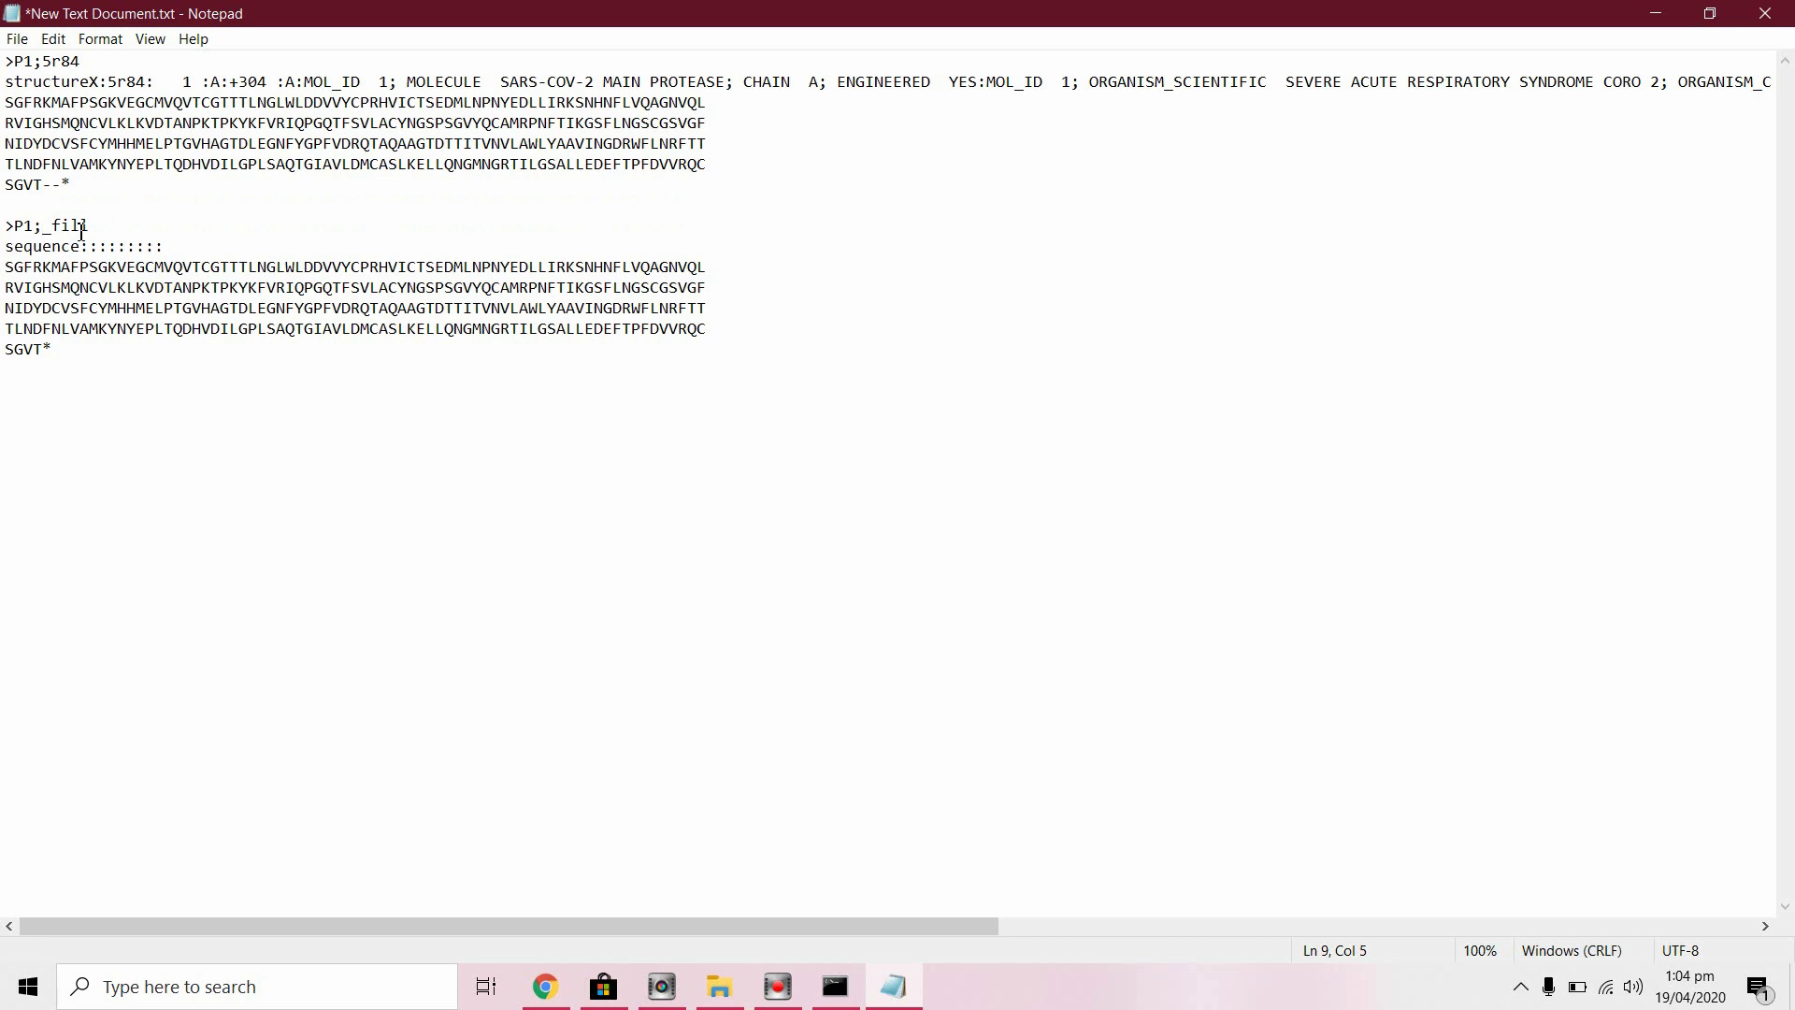
pyautogui.write('5r84')
pyautogui.click(47, 353)
pyautogui.write('F')
pyautogui.write('Q')
pyautogui.hotkey('ctrl', 's')
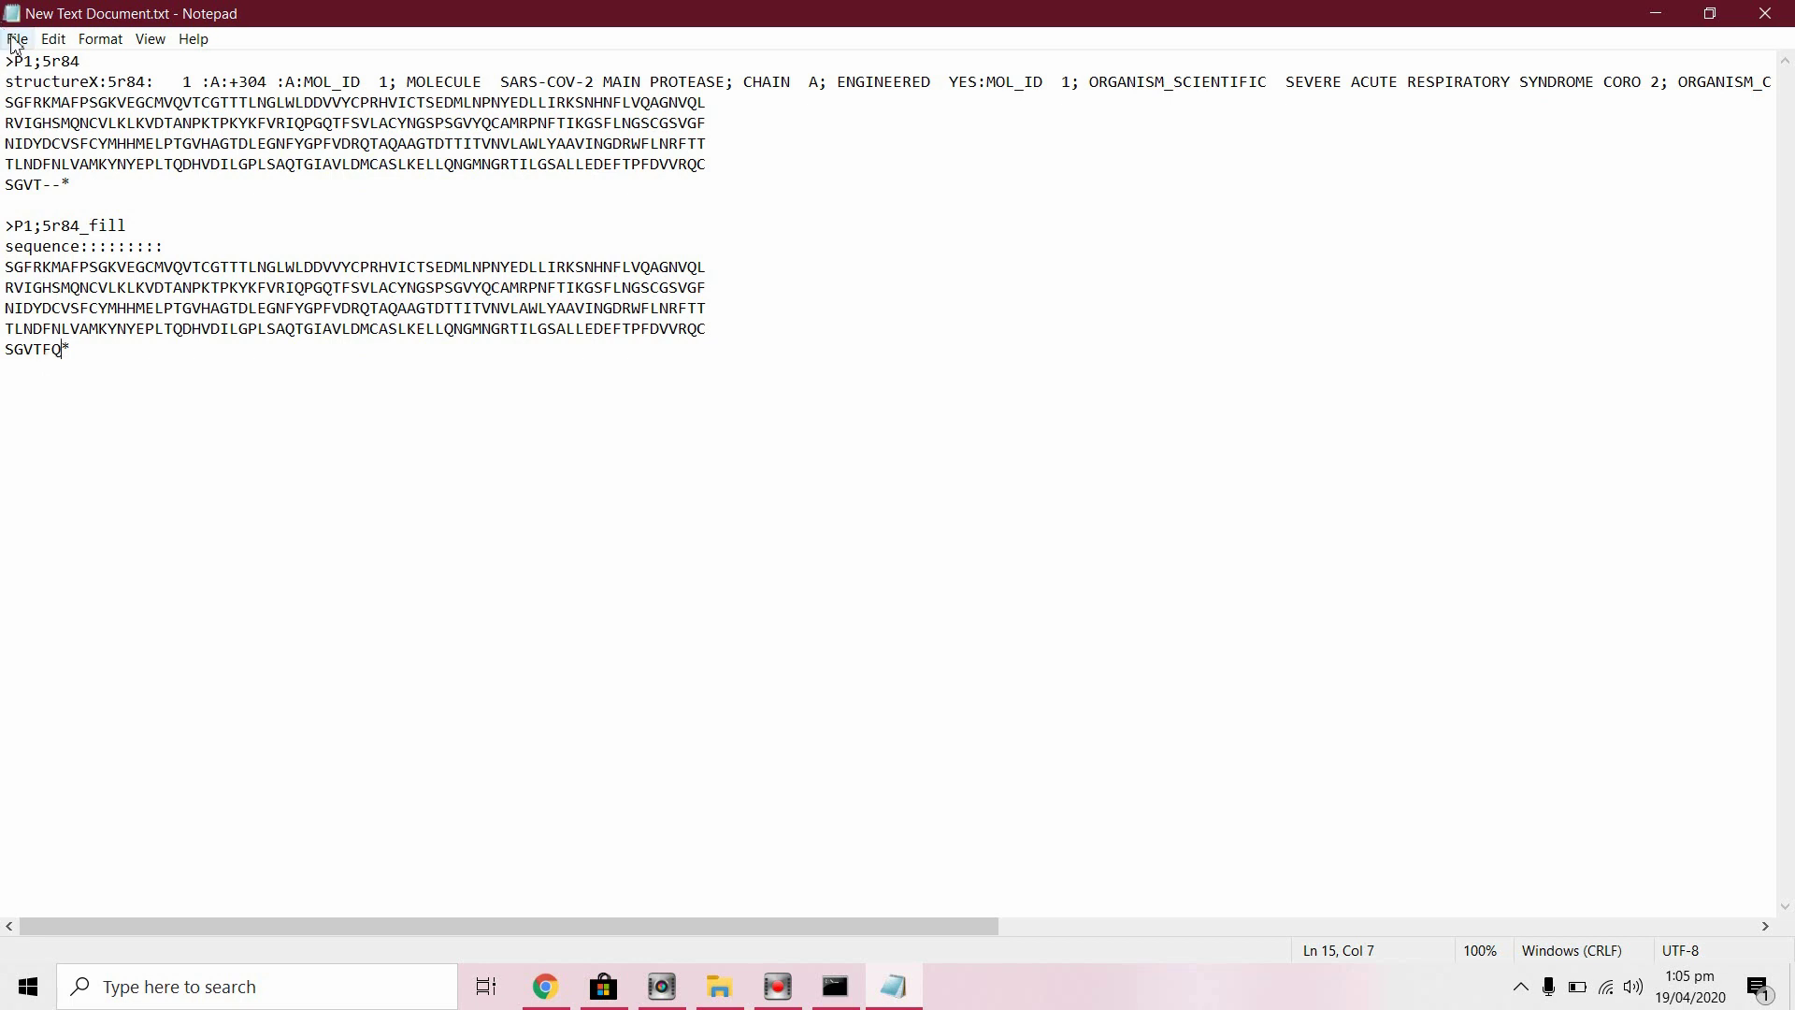
# Save the alignment as alignment.ali, with Save as type set to All Files.
pyautogui.click(18, 40)
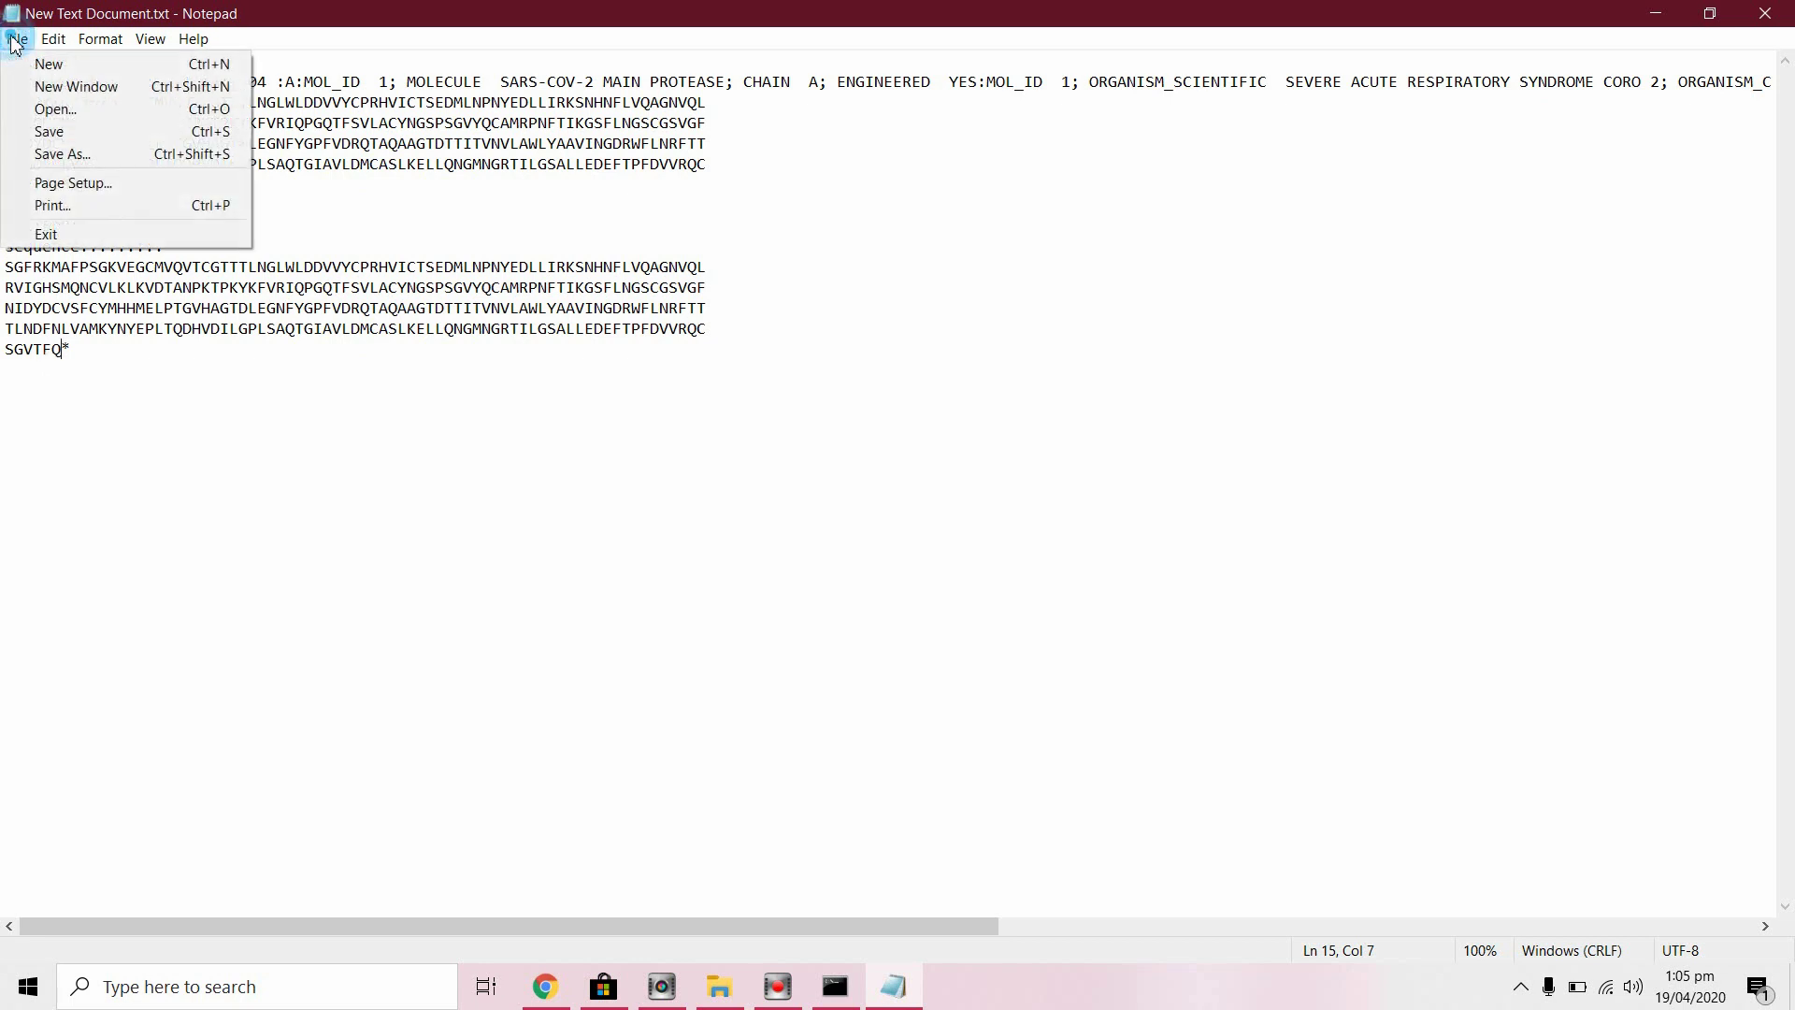
pyautogui.click(128, 152)
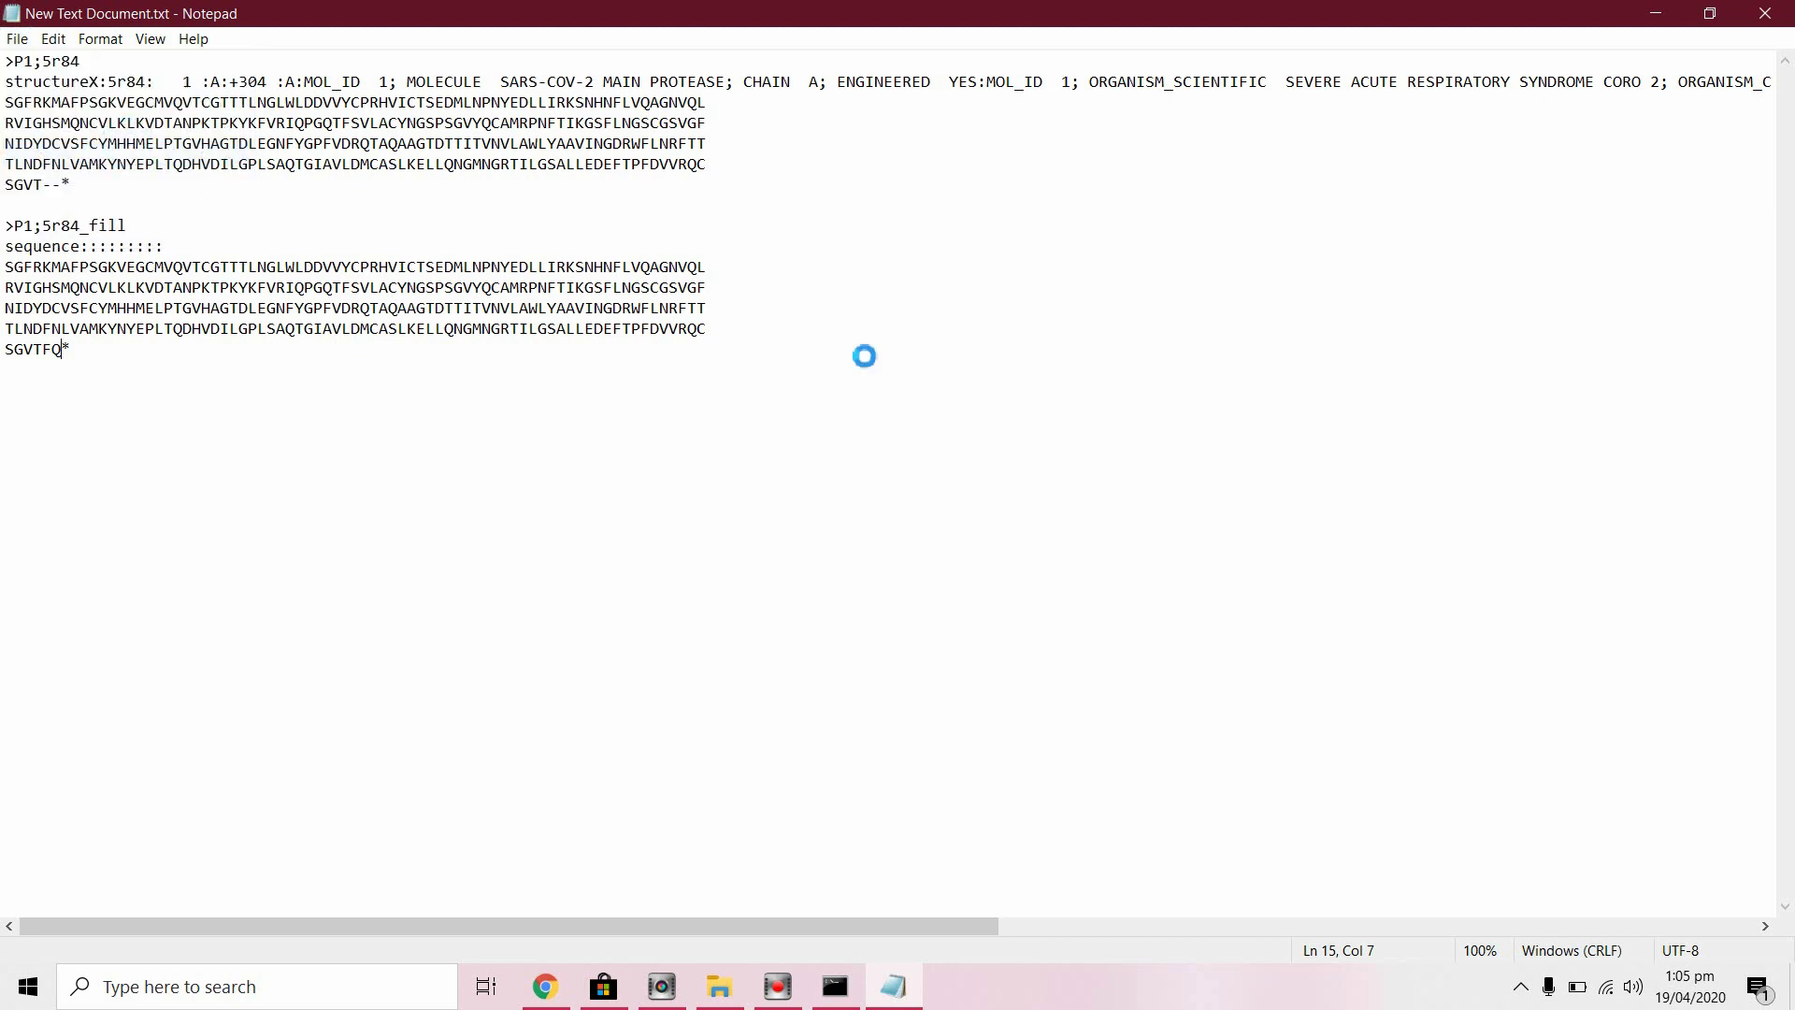
pyautogui.write('a')
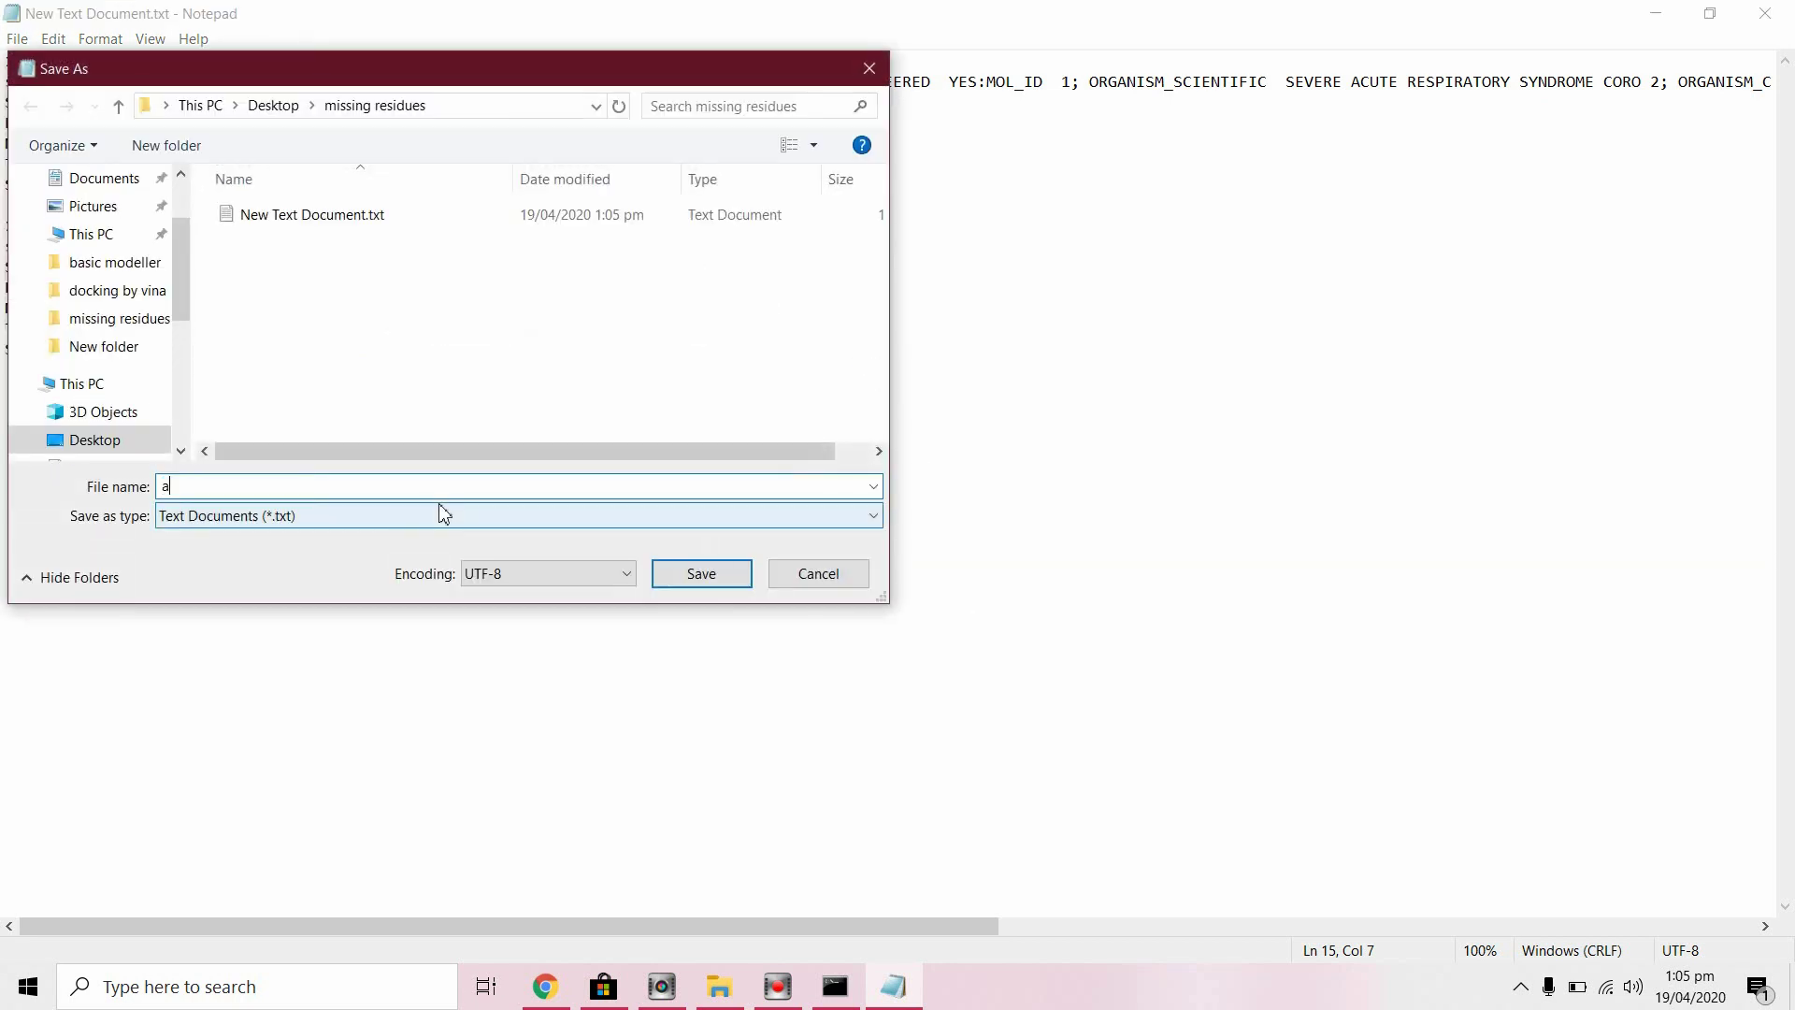
pyautogui.write('lignment.ali')
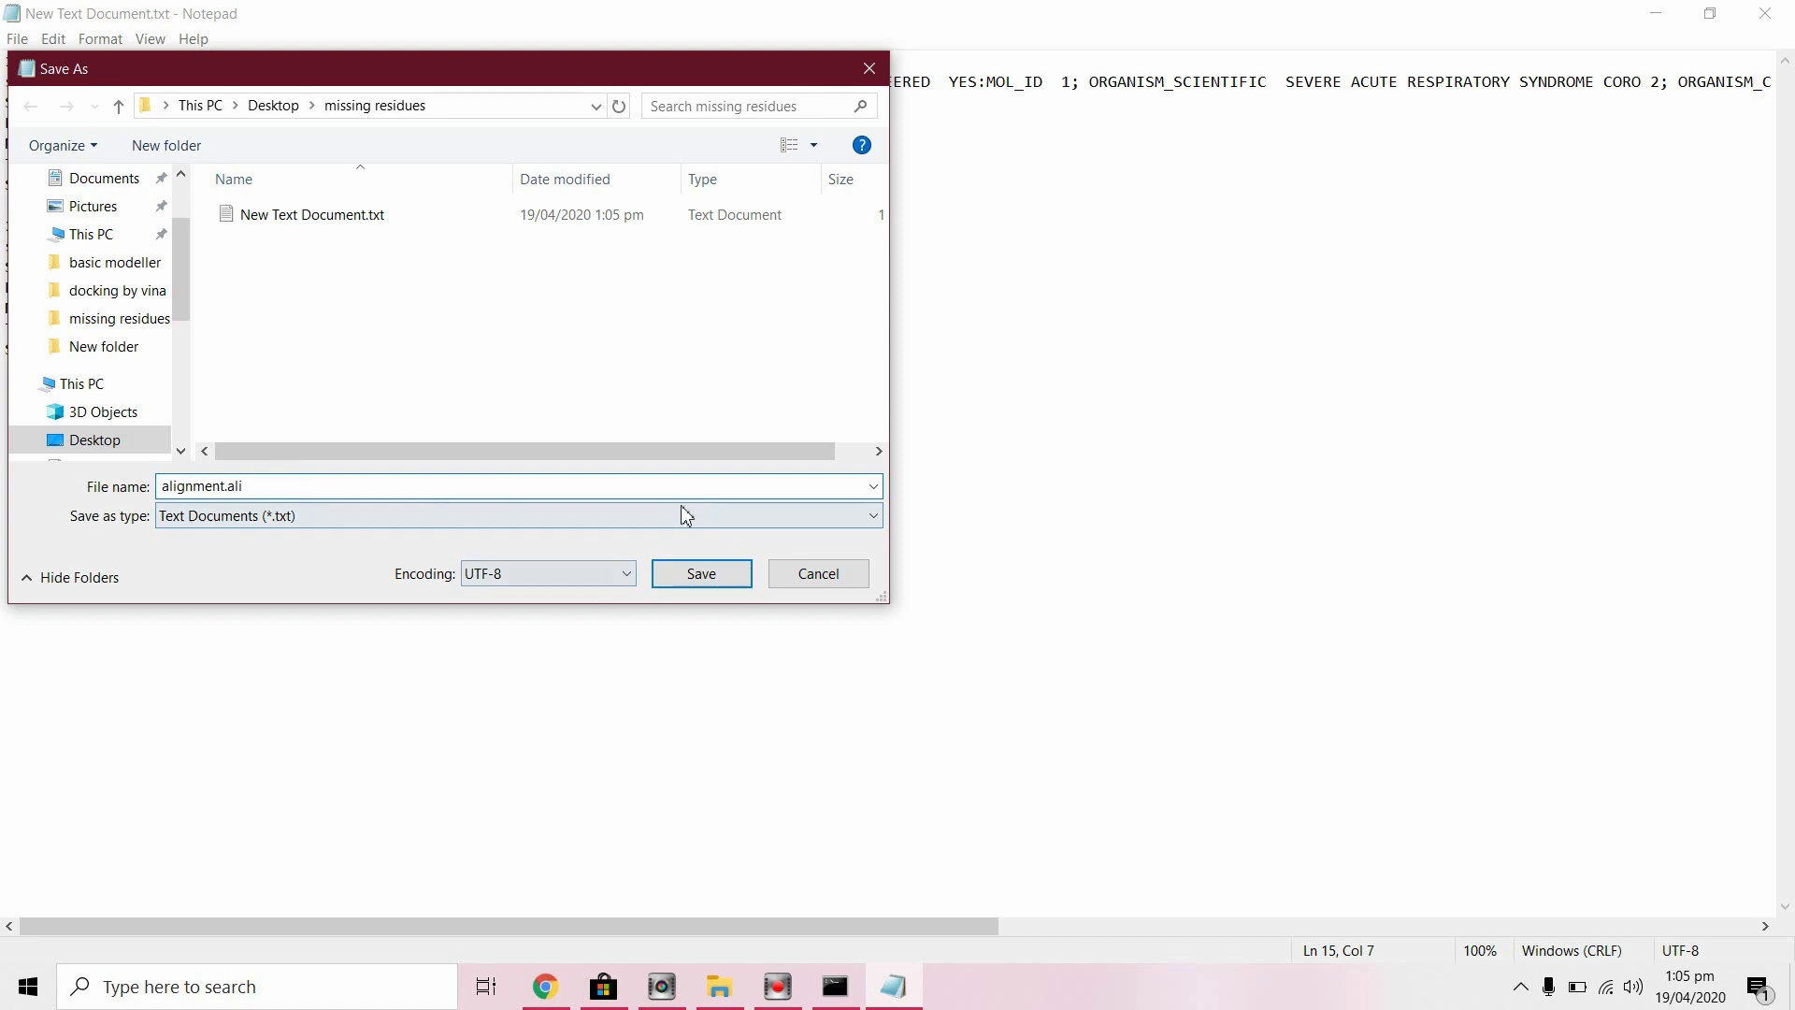
pyautogui.click(688, 517)
pyautogui.click(366, 559)
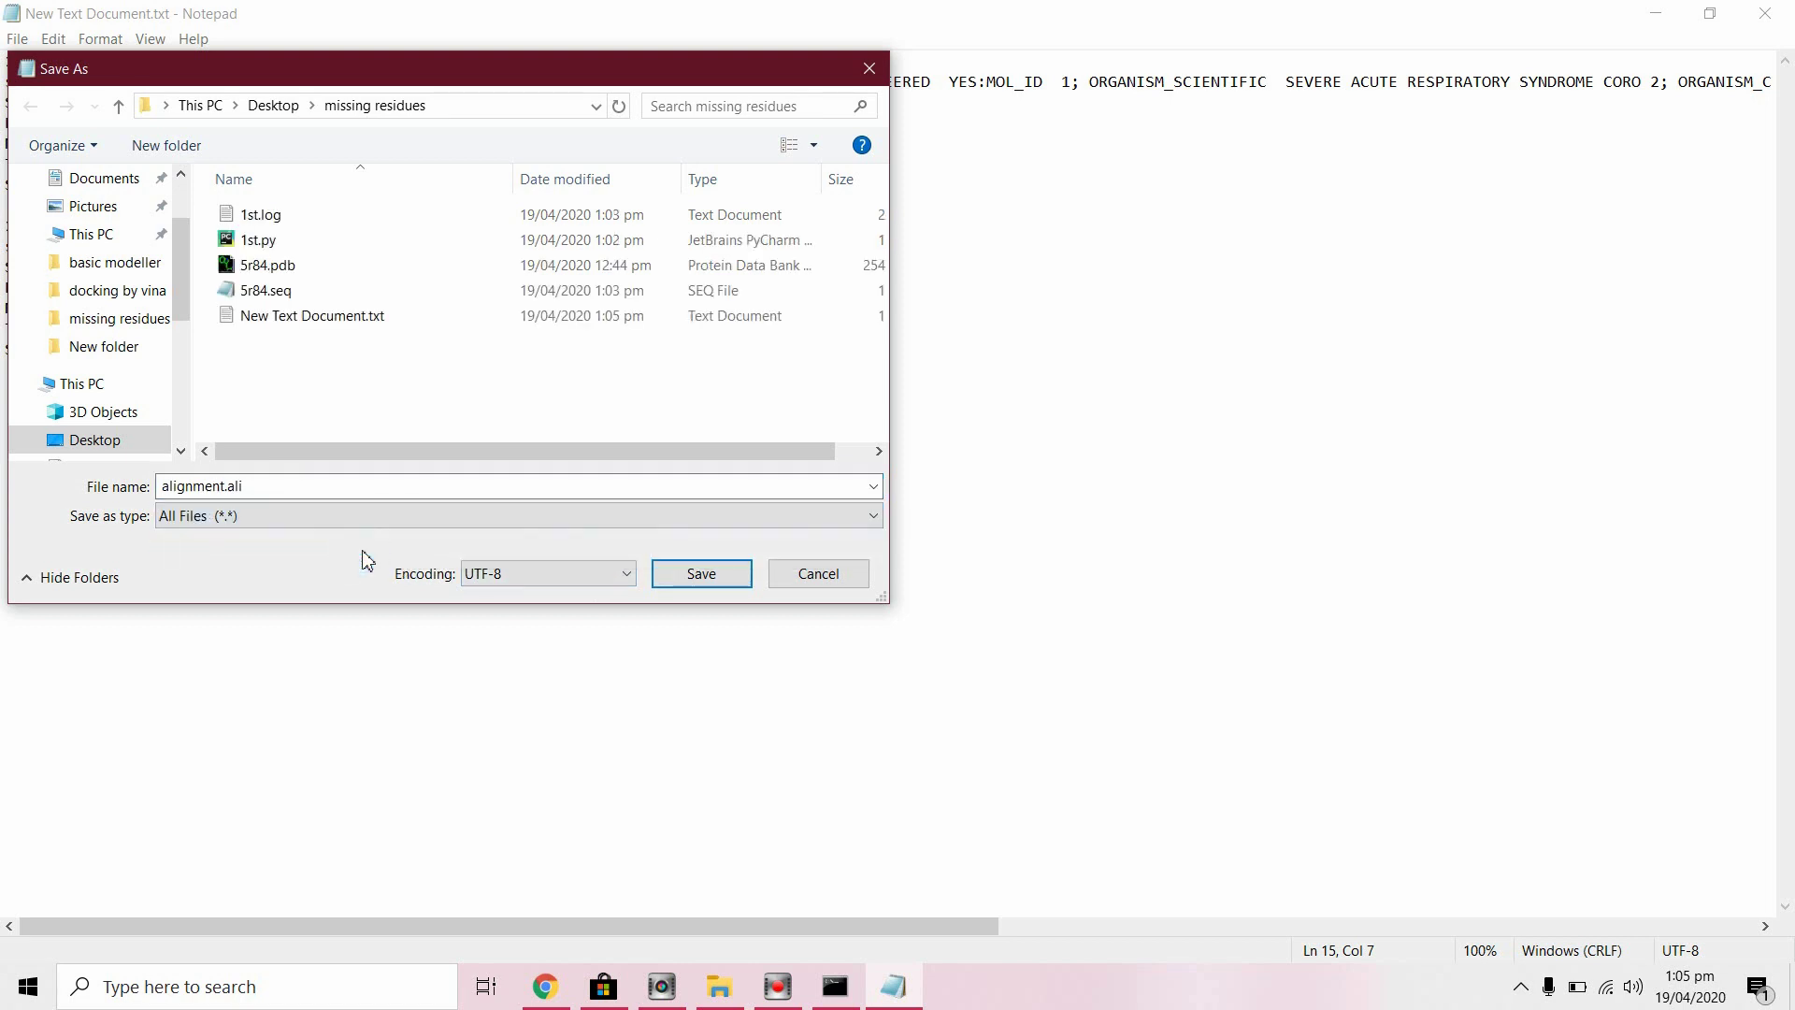
pyautogui.click(700, 574)
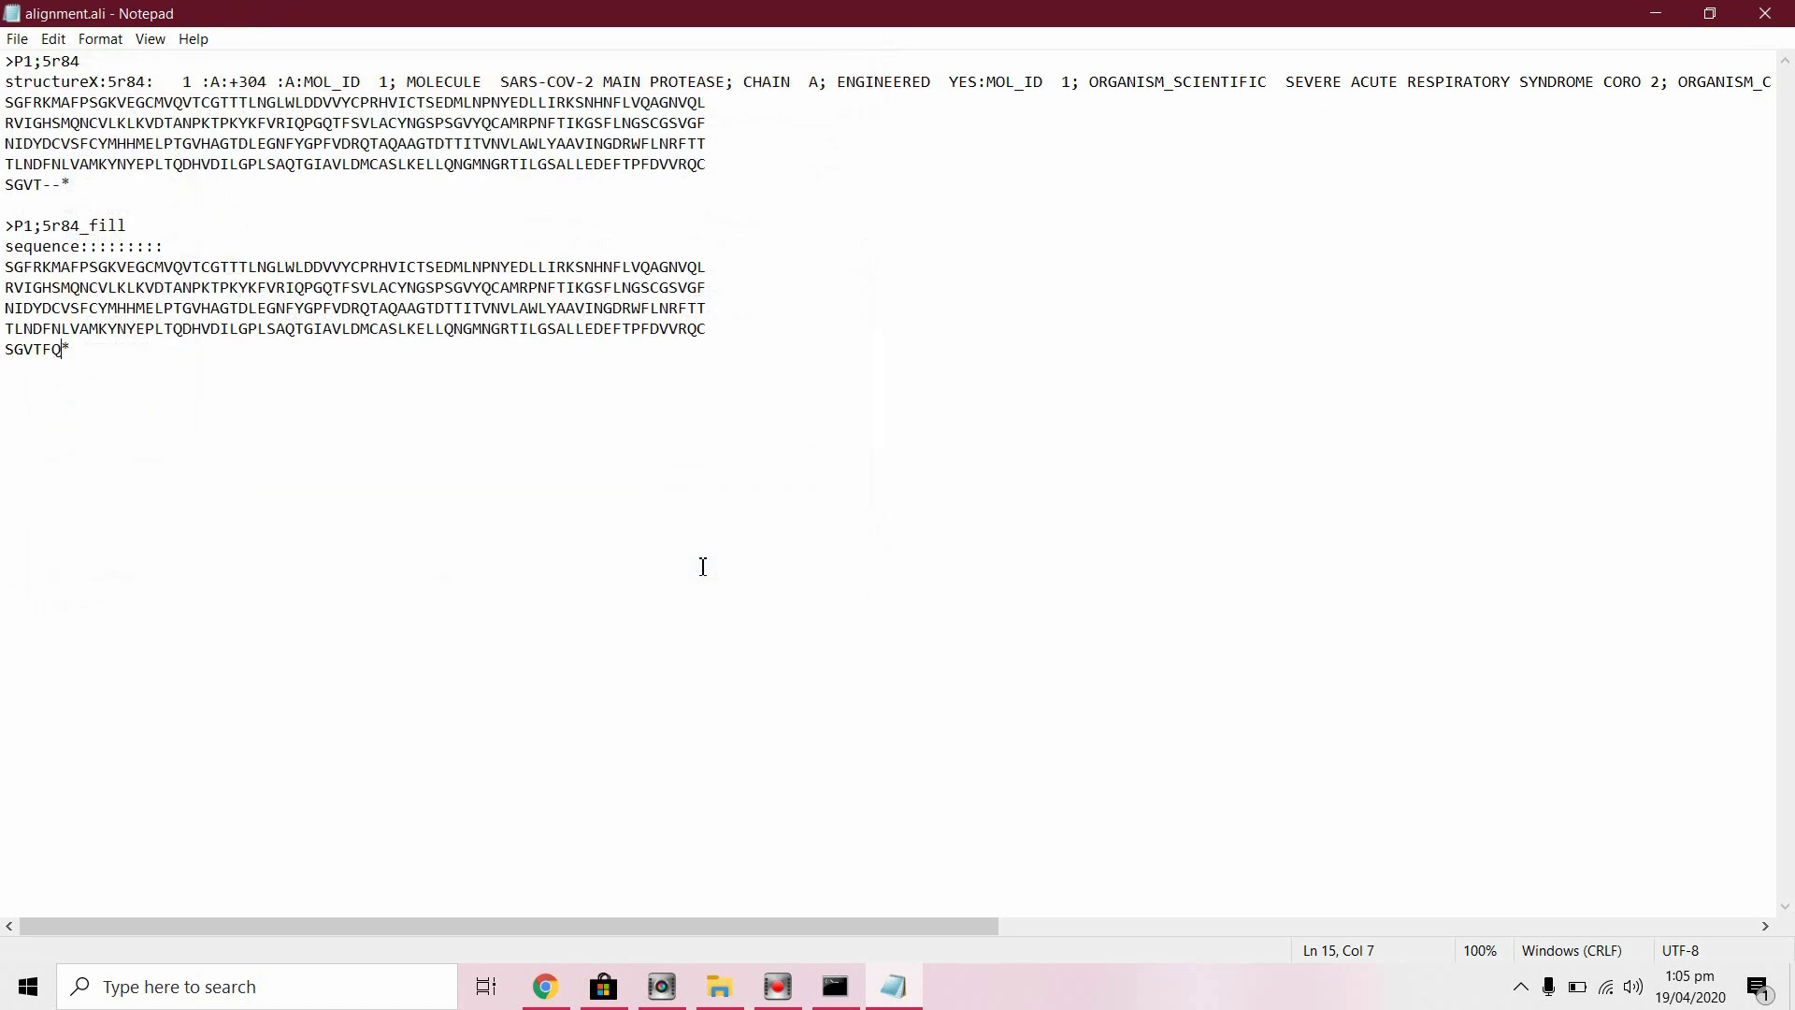
# Back on the Modeller wiki, select the final select_atoms script covering residues 133–135 and 217–230.
pyautogui.hotkey('alt', 'Tab')
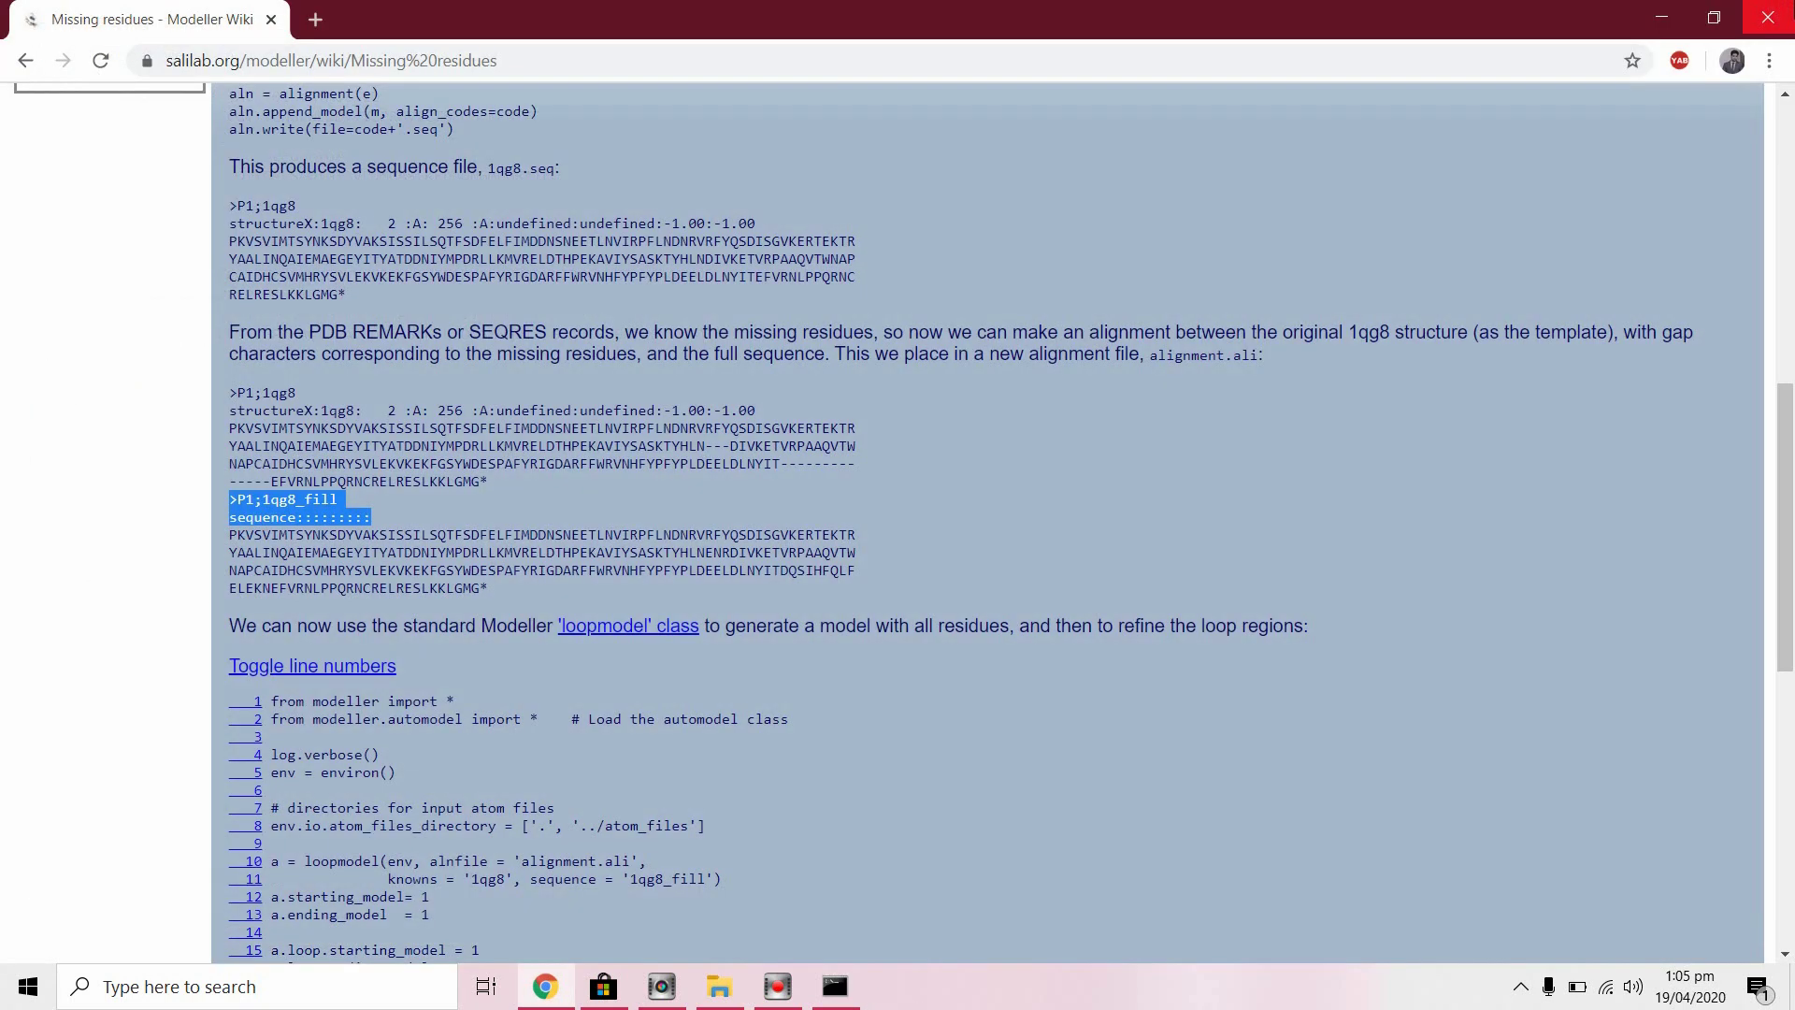
pyautogui.scroll(-5, 898, 561)
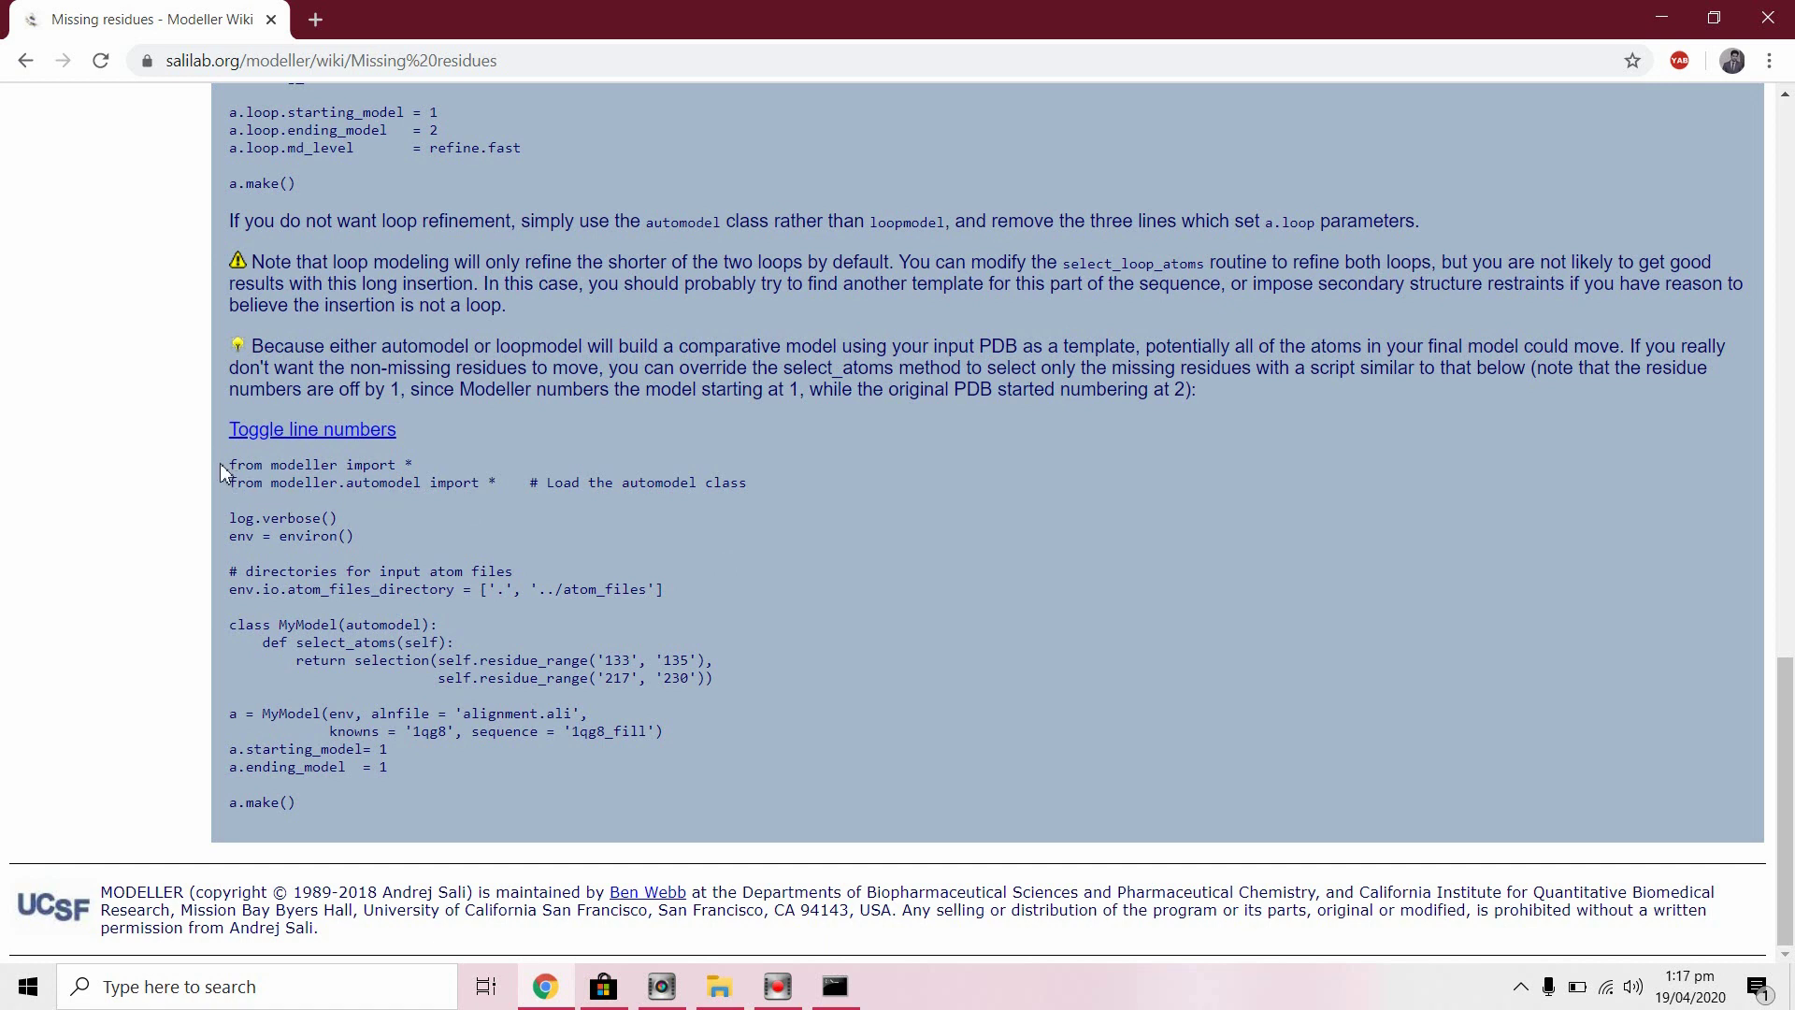
pyautogui.moveTo(228, 464); pyautogui.dragTo(388, 818)
pyautogui.hotkey('ctrl', 'c')
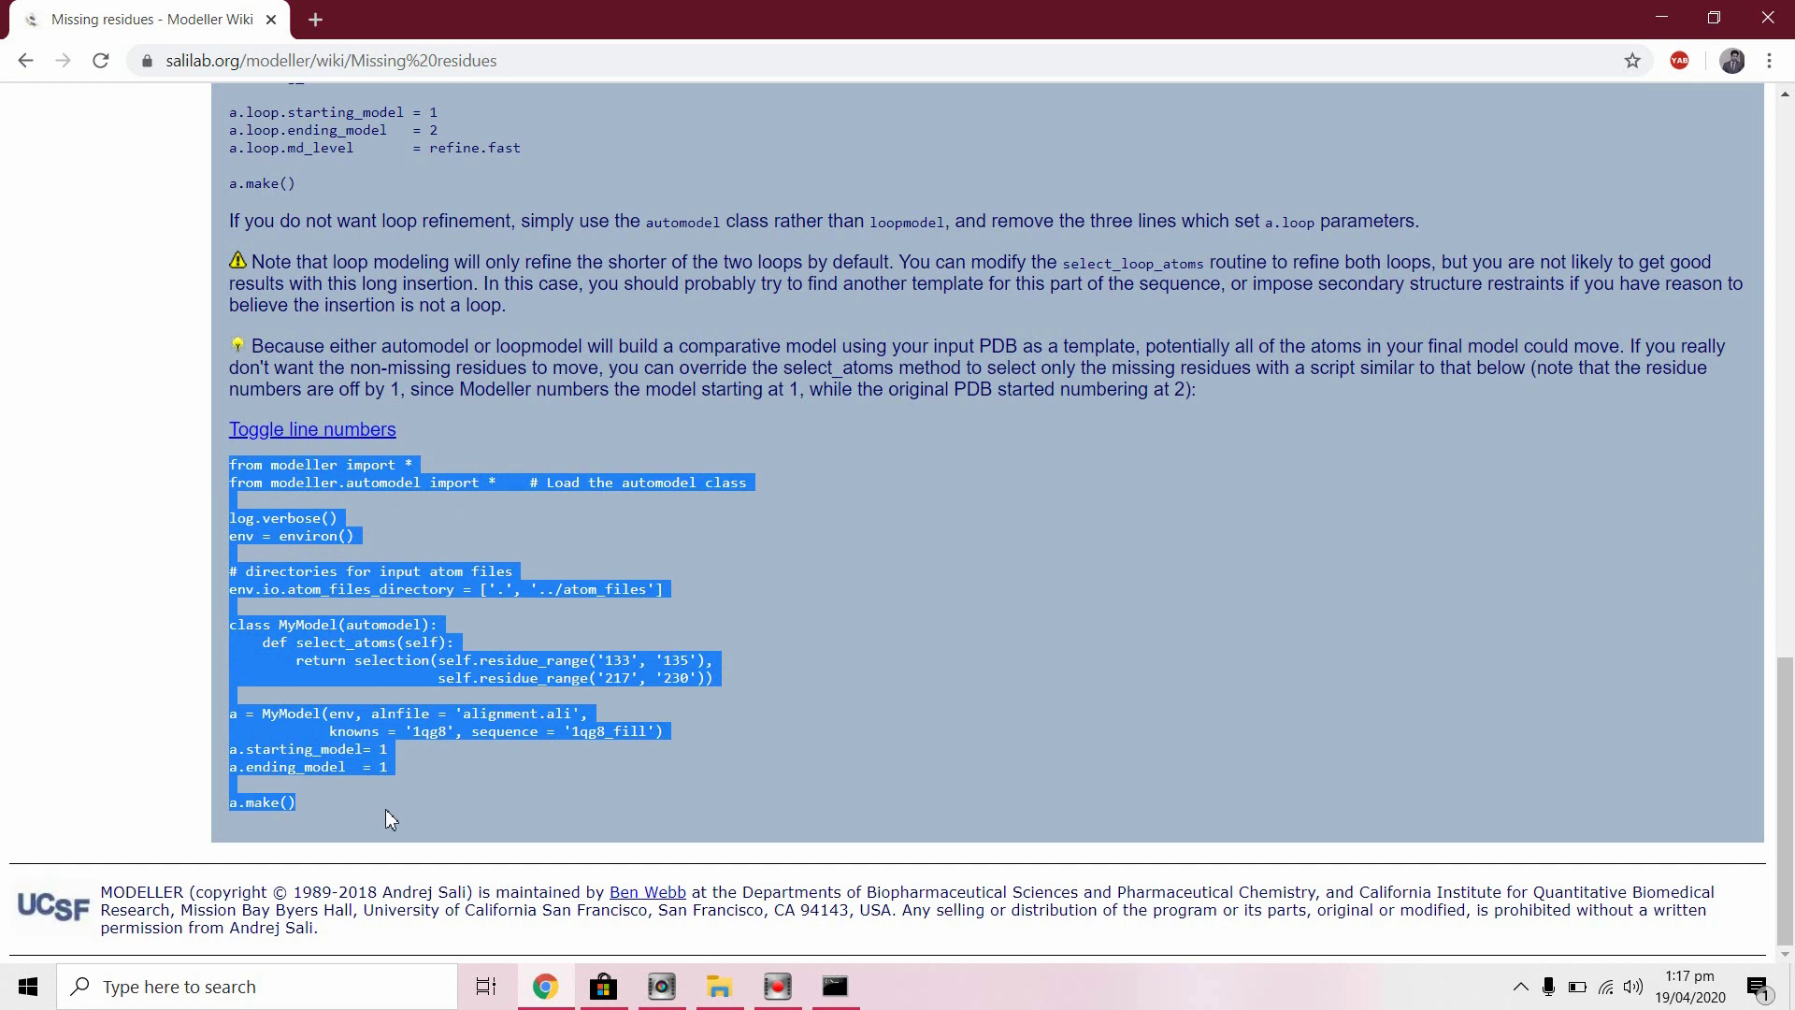
# Open New Text Document.txt and replace its contents with the copied script.
pyautogui.click(719, 988)
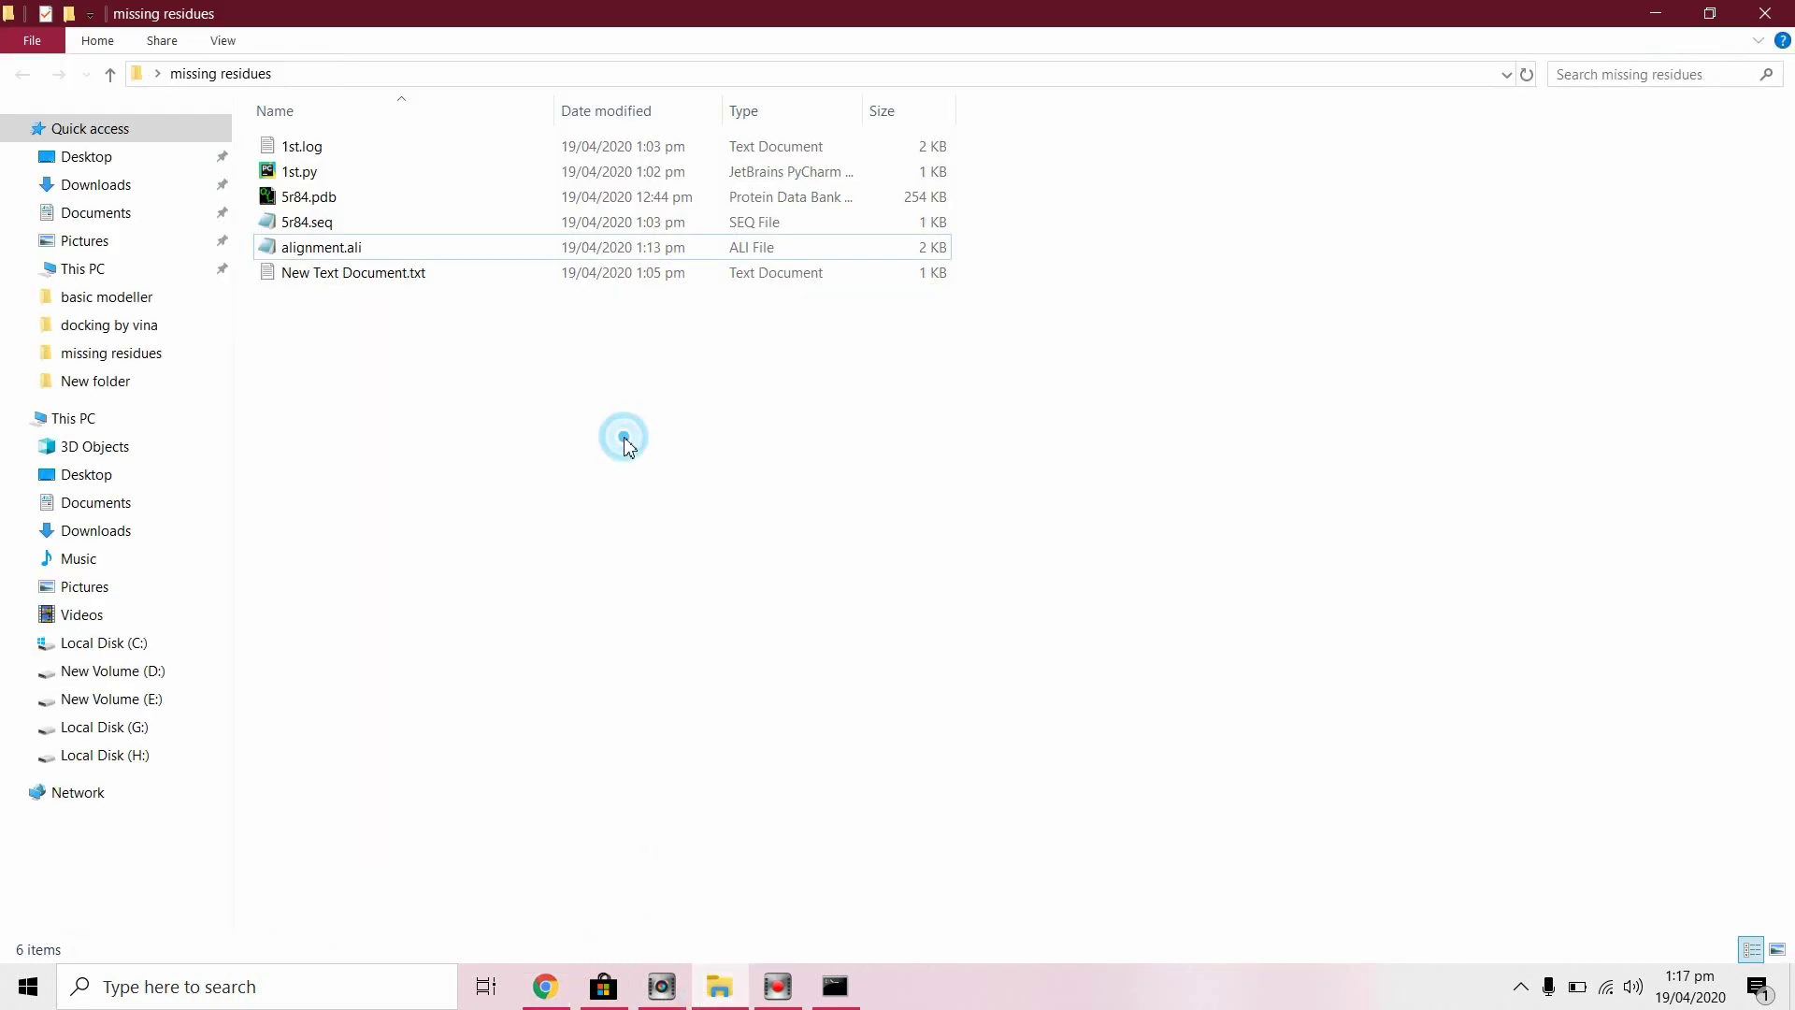
pyautogui.click(459, 277)
pyautogui.doubleClick(458, 277)
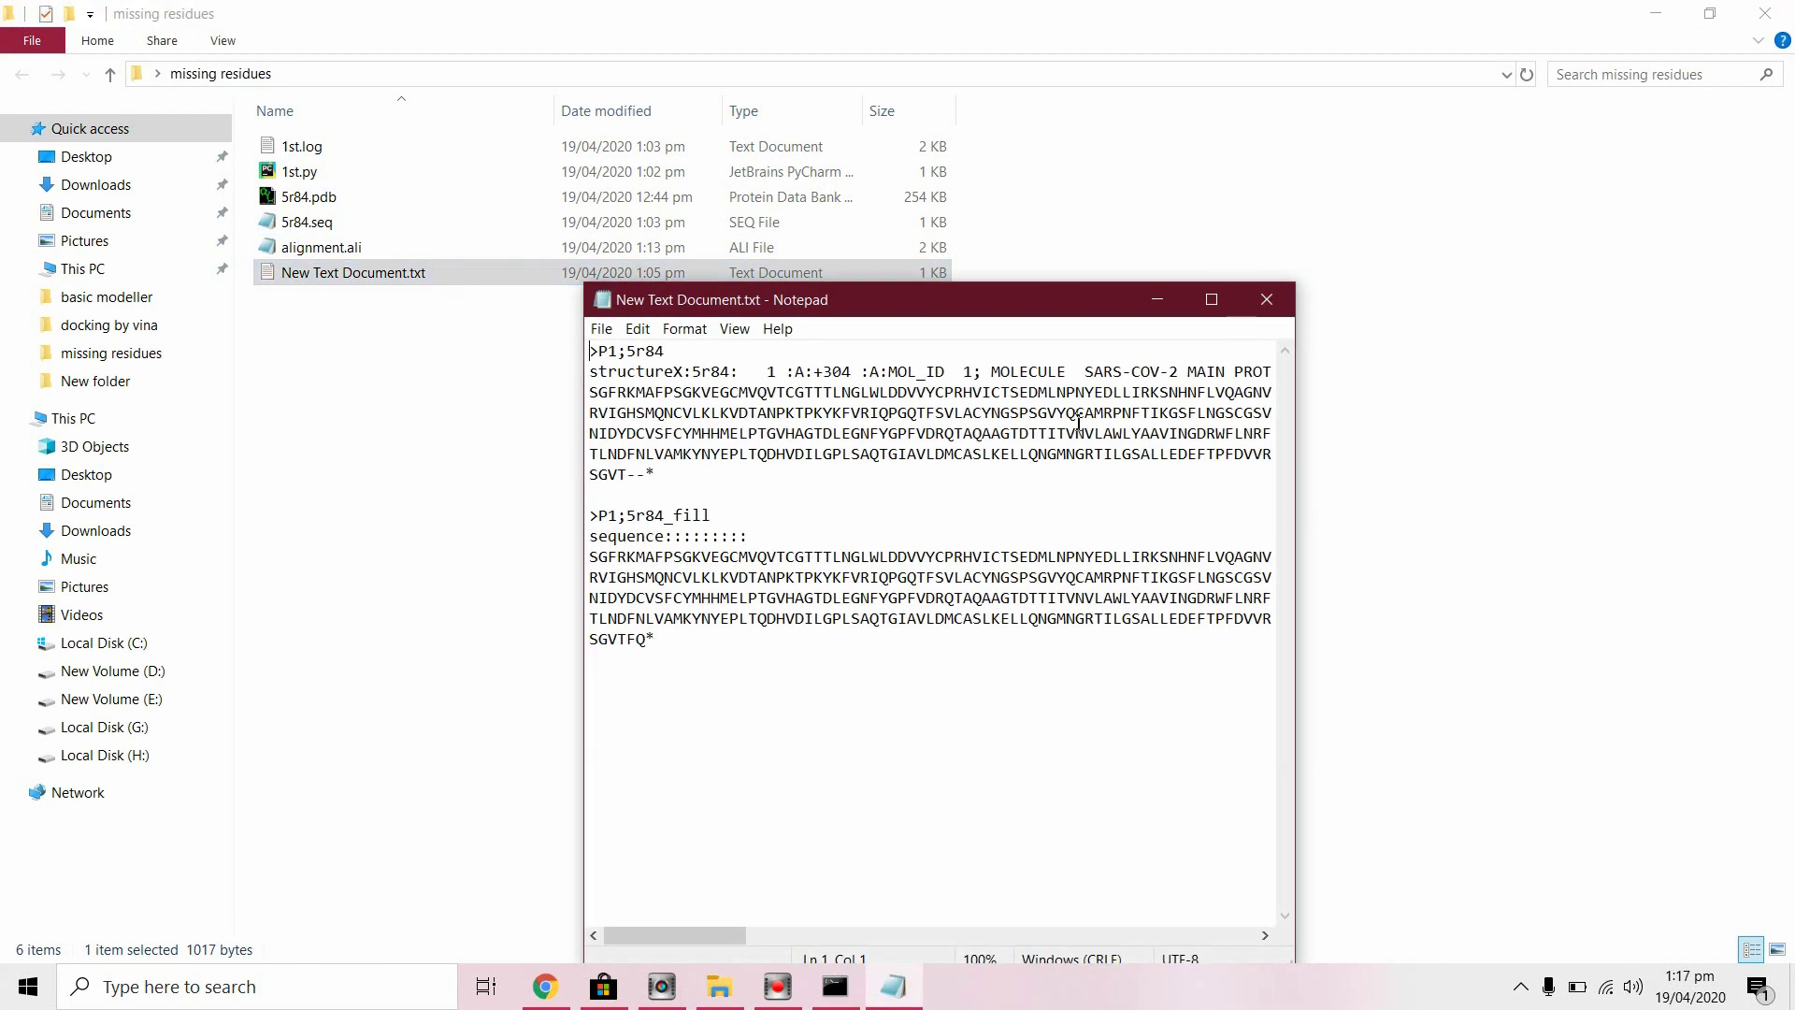
pyautogui.hotkey('ctrl', 'a')
pyautogui.hotkey('ctrl', 'v')
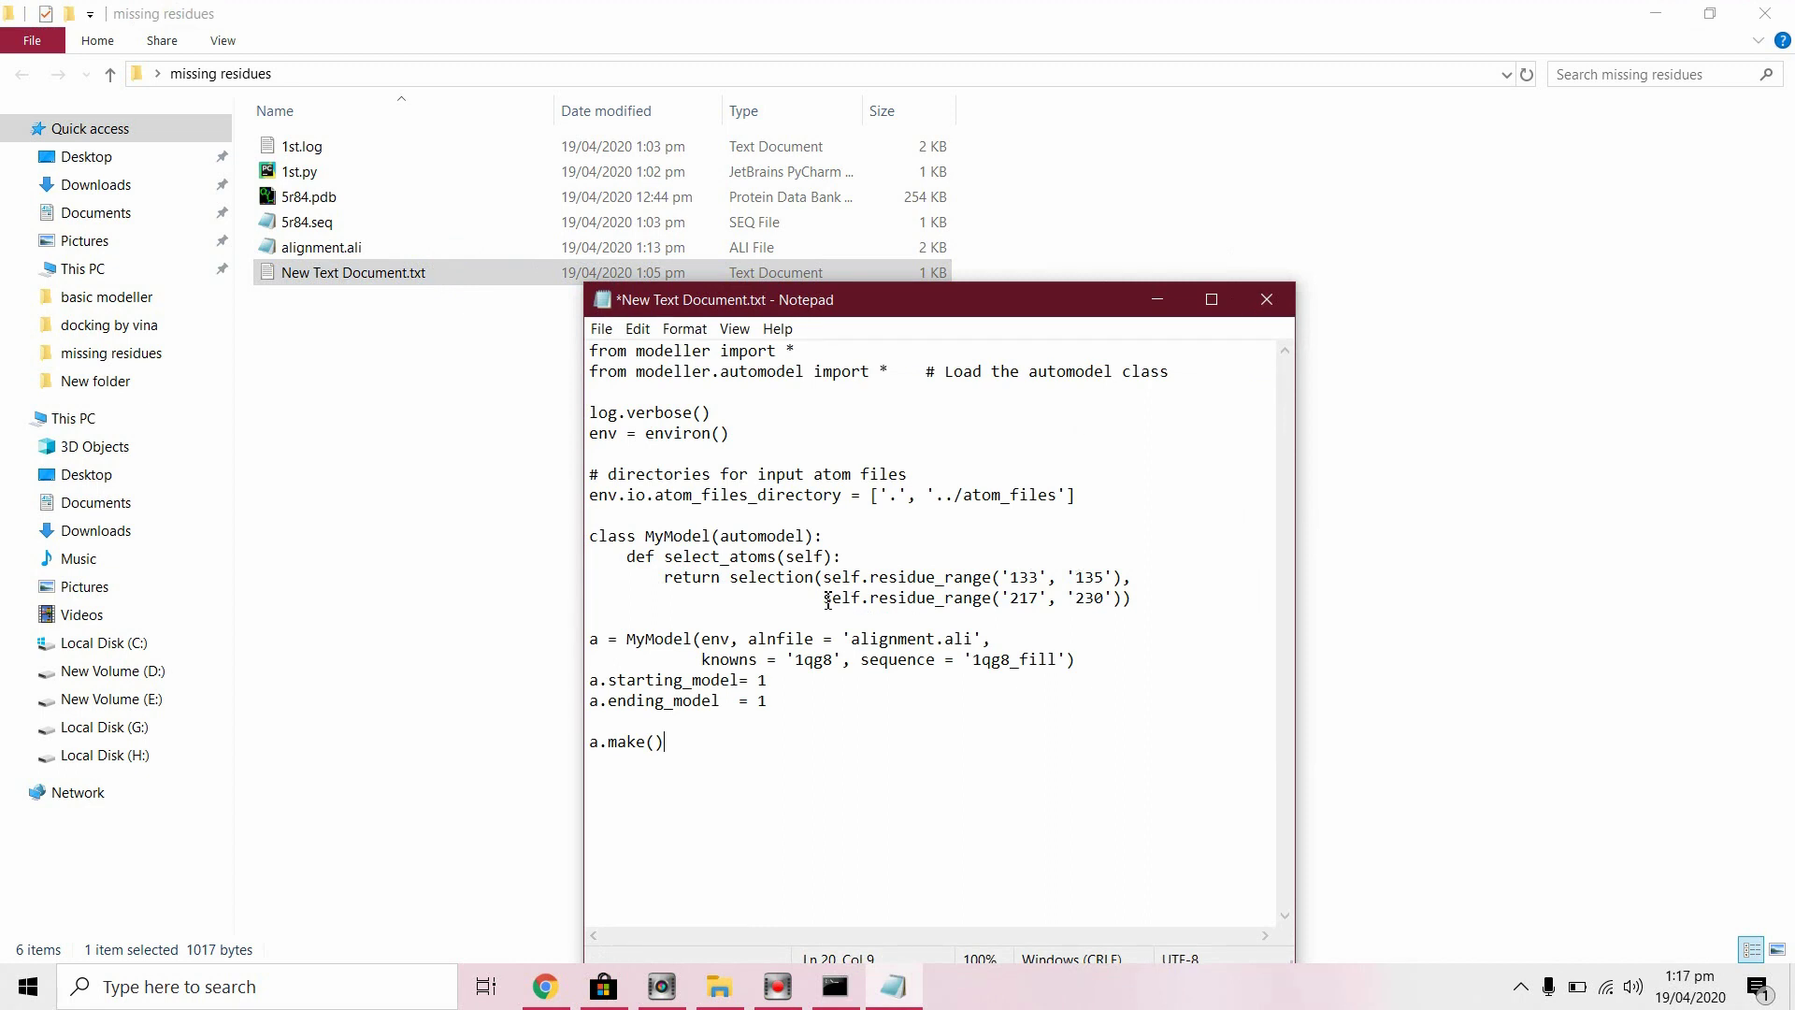
# Reduce the residue selection to a single range, 304–306, and save the script.
pyautogui.moveTo(825, 598); pyautogui.dragTo(1132, 598)
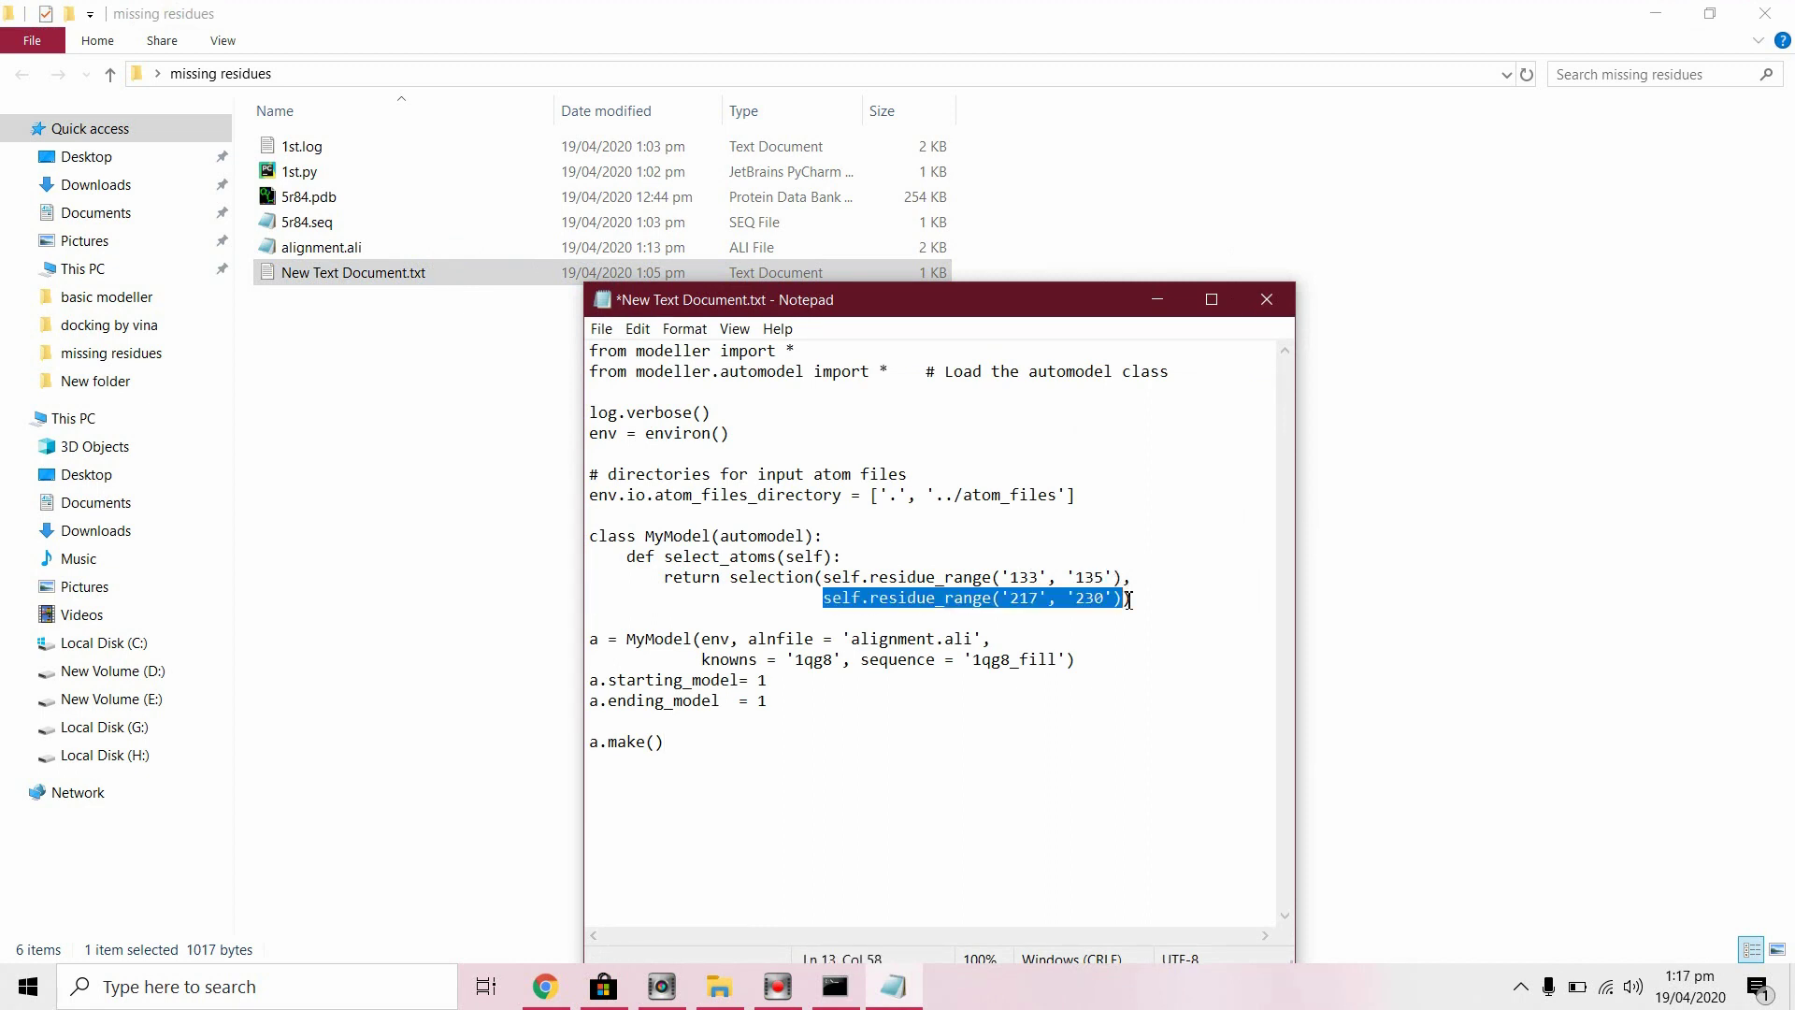
pyautogui.press('Delete')
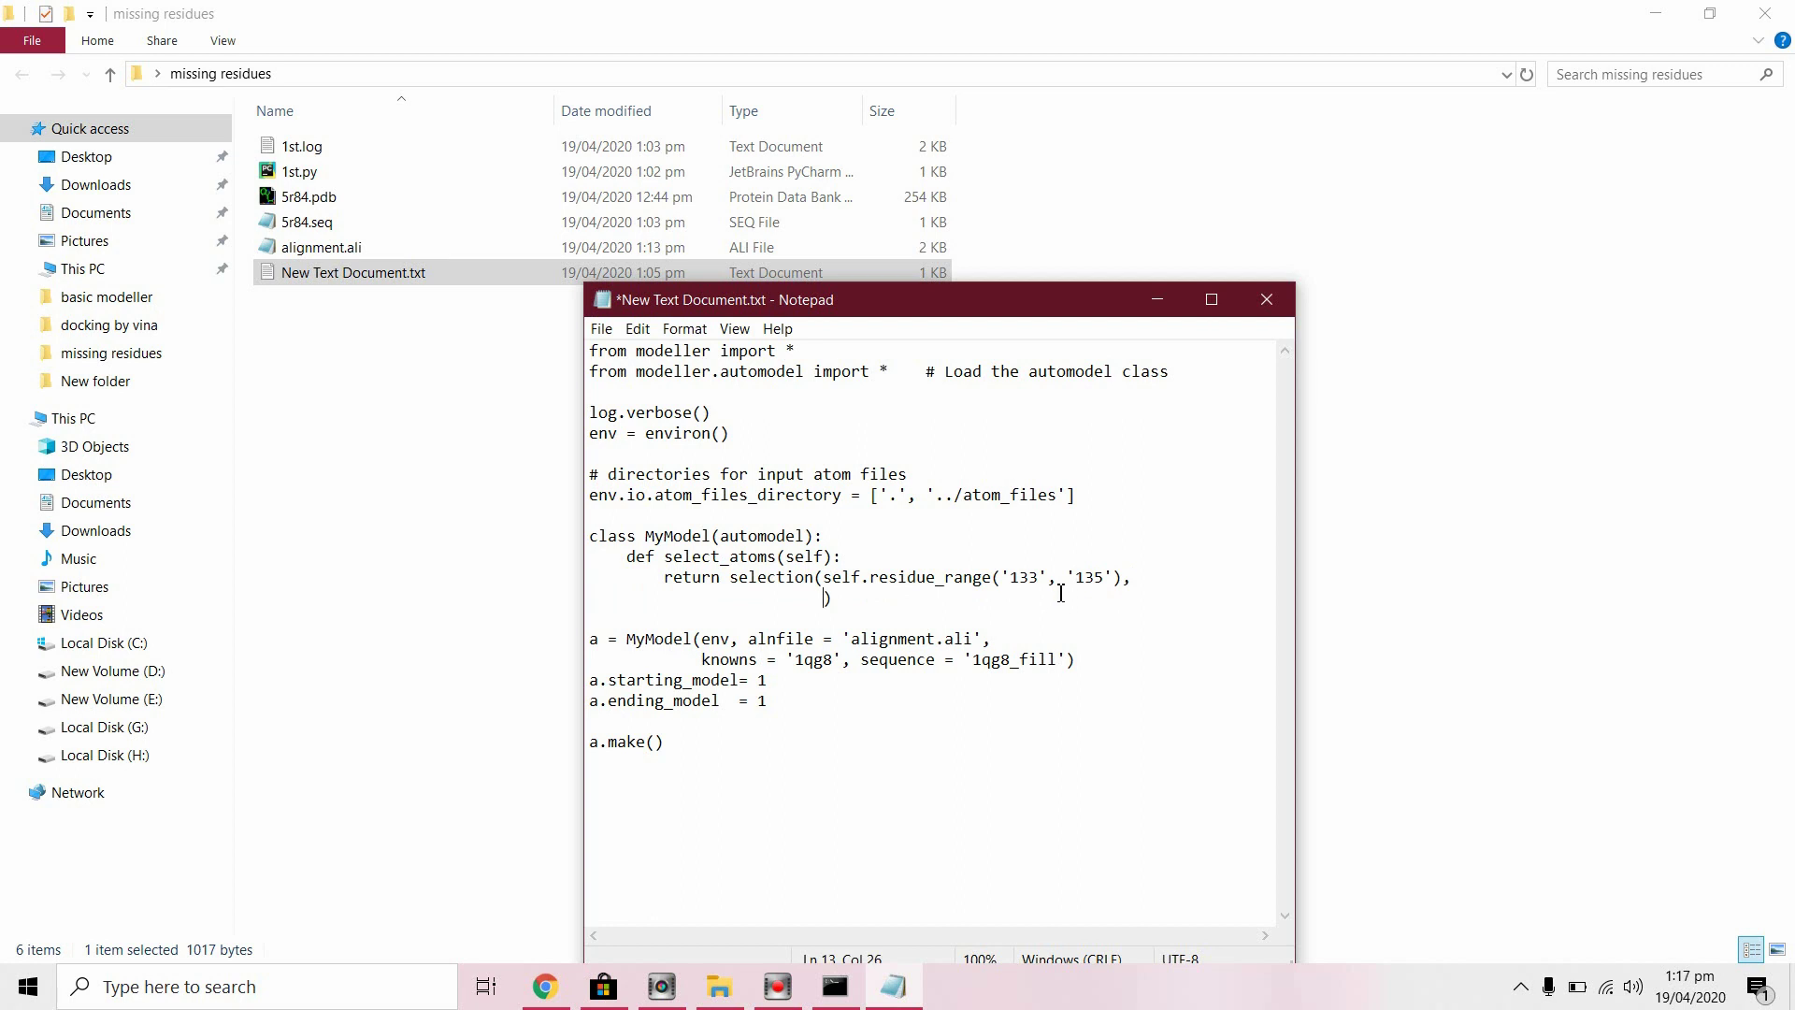
pyautogui.click(1042, 579)
pyautogui.press('BackSpace')
pyautogui.press('BackSpace')
pyautogui.press('BackSpace')
pyautogui.write('3')
pyautogui.write('0')
pyautogui.write('4')
pyautogui.doubleClick(1092, 576)
pyautogui.press('BackSpace')
pyautogui.write('306')
pyautogui.hotkey('ctrl', 's')
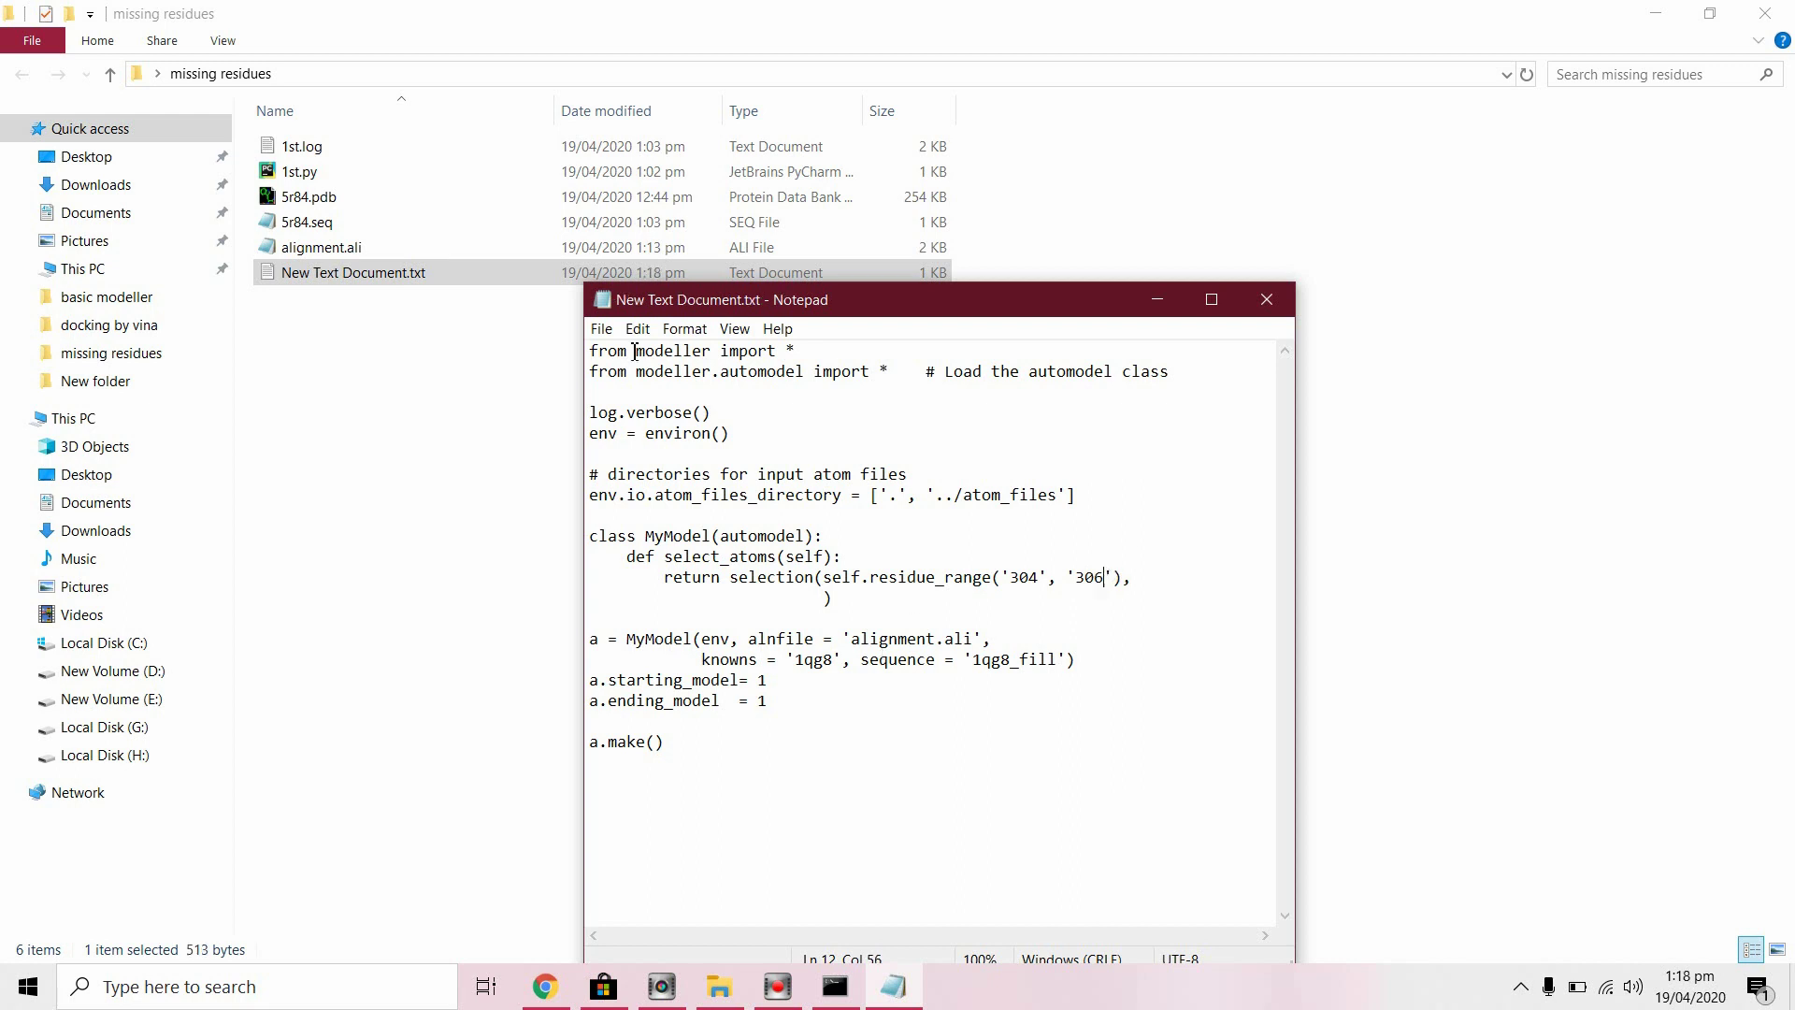
# Replace 1qg8 with knowns '5r84' and sequence '5r84_fill'.
pyautogui.click(837, 659)
pyautogui.press('BackSpace')
pyautogui.press('BackSpace')
pyautogui.press('BackSpace')
pyautogui.press('BackSpace')
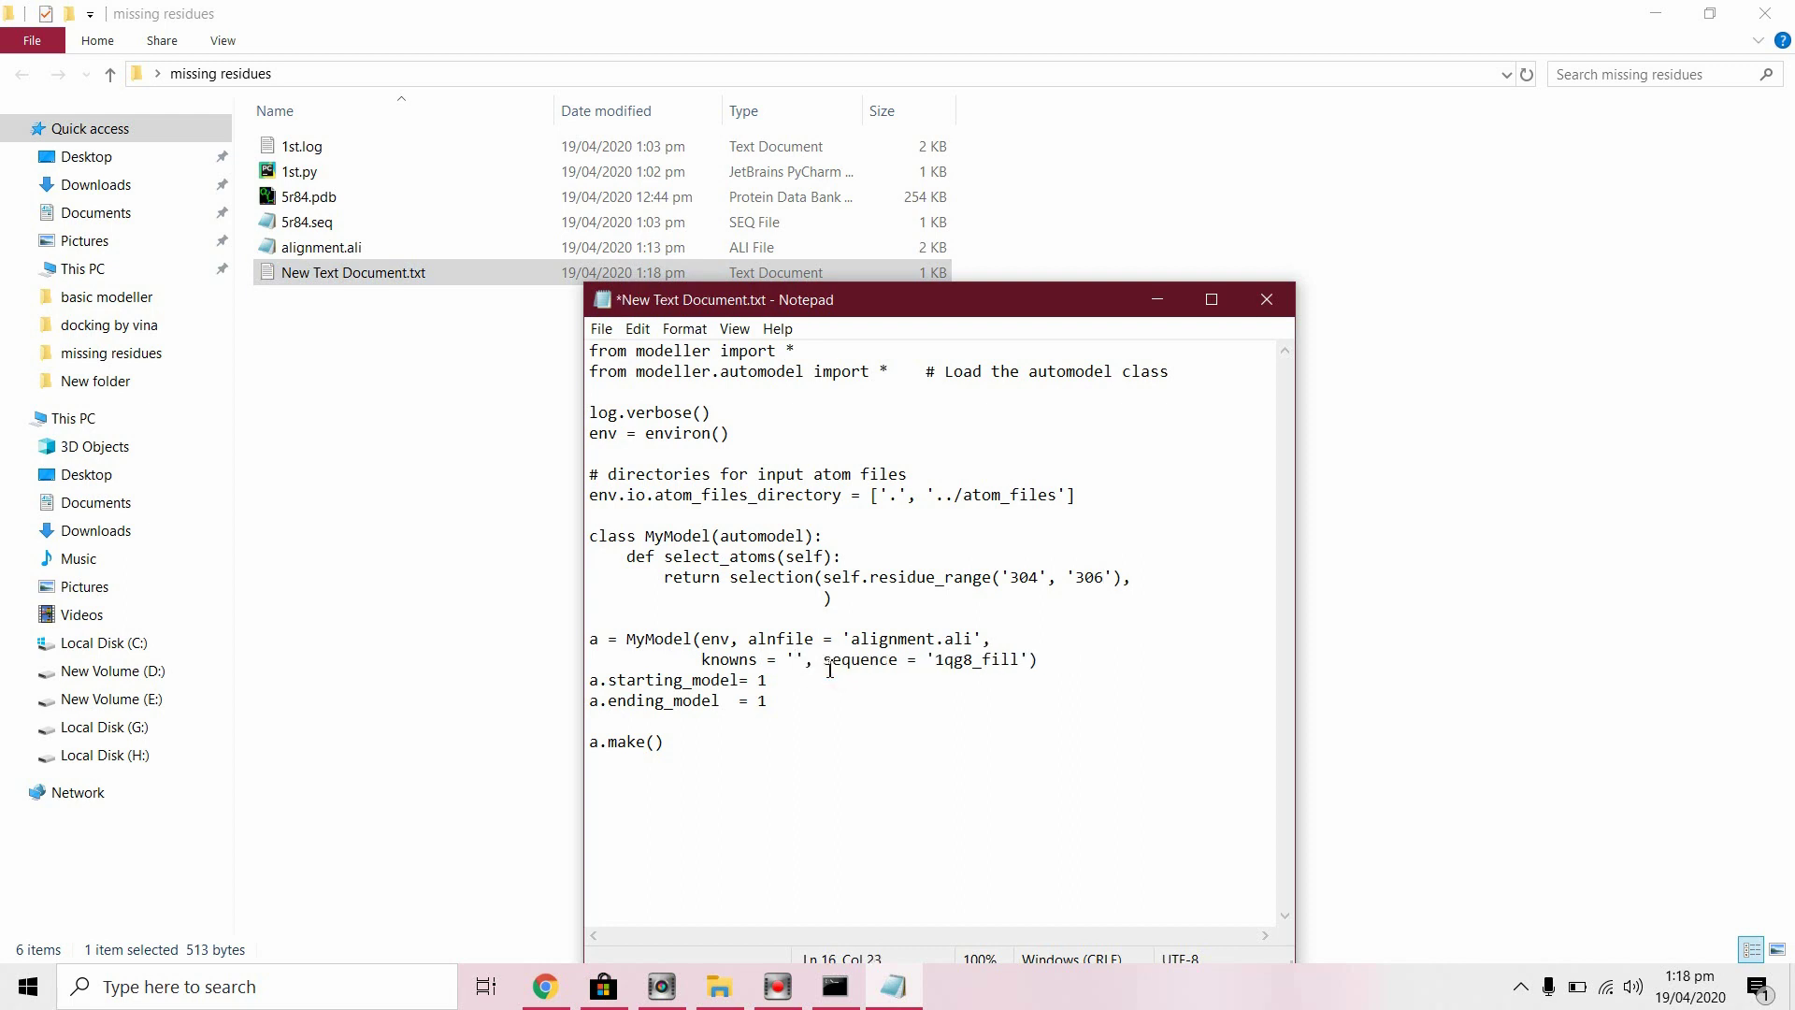
pyautogui.write('5r')
pyautogui.write('84')
pyautogui.click(1009, 659)
pyautogui.press('BackSpace')
pyautogui.press('BackSpace')
pyautogui.press('BackSpace')
pyautogui.write('5r')
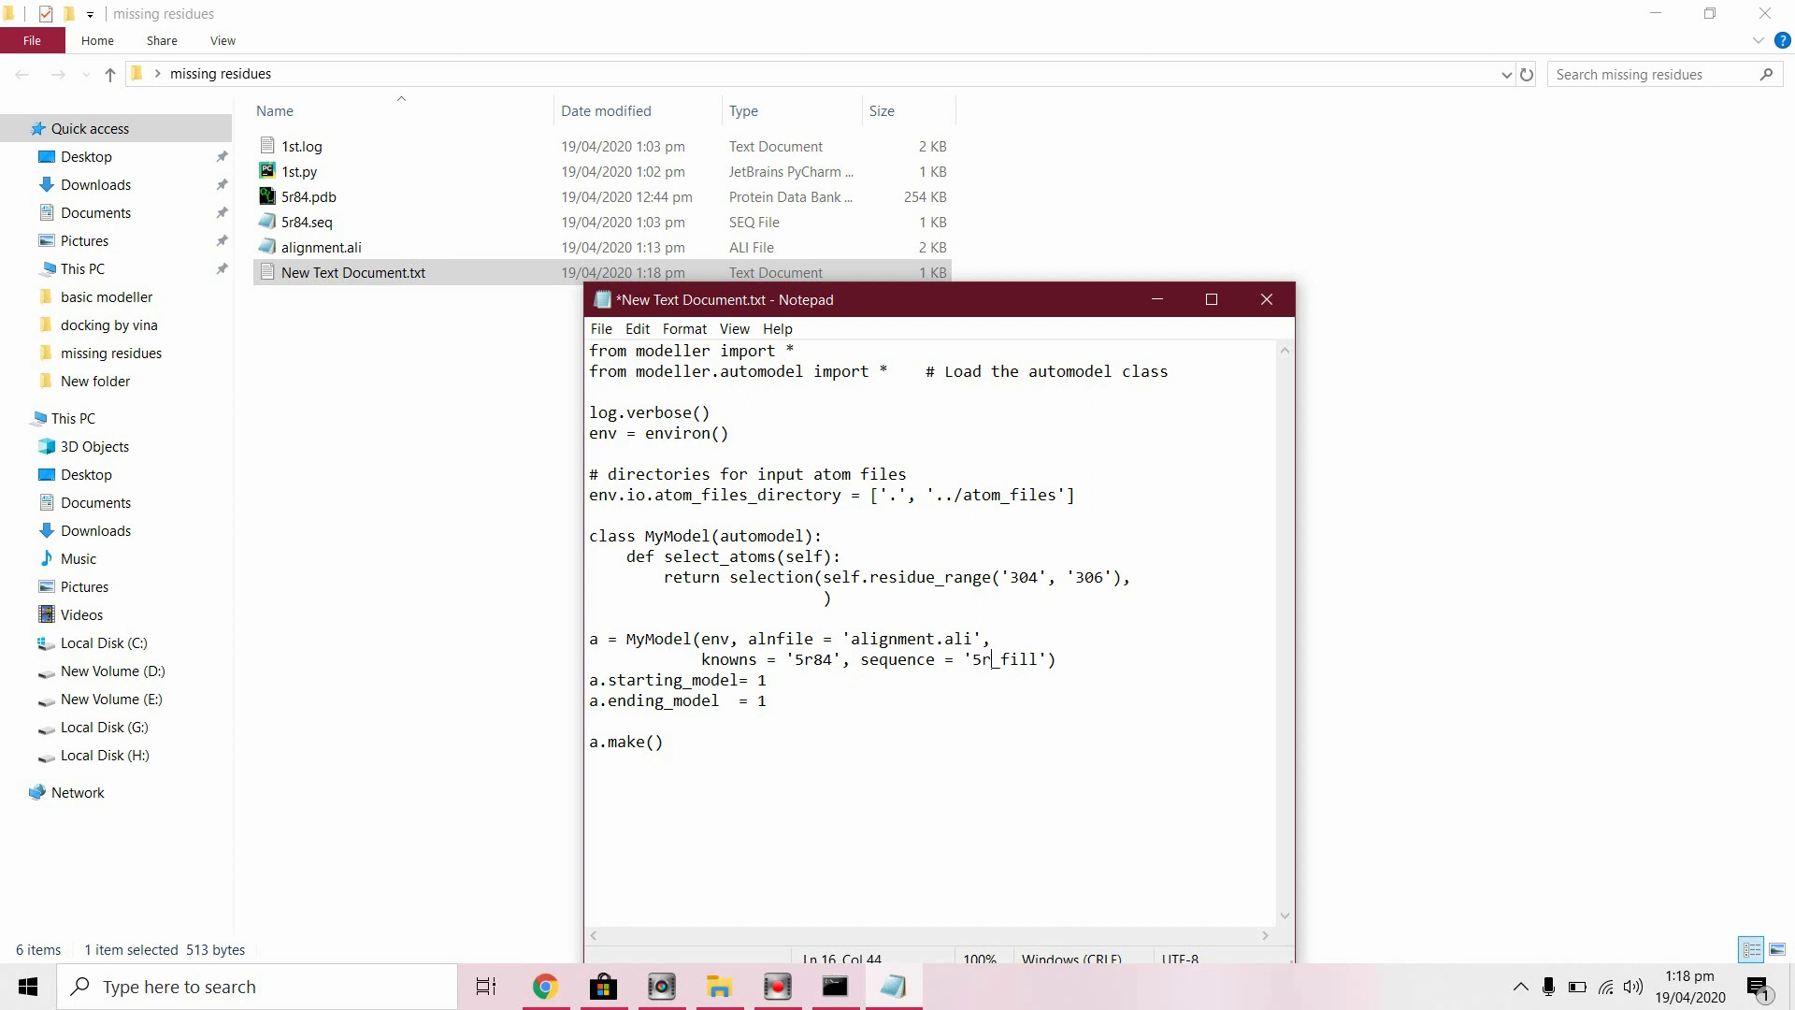
pyautogui.write('84')
# Change ending_model from 1 to 2.
pyautogui.hotkey('ctrl', 'a')
pyautogui.click(805, 713)
pyautogui.click(786, 700)
pyautogui.press('BackSpace')
pyautogui.write('2')
# Save the script with All Files type, mistakenly naming it 2nd.y.
pyautogui.click(602, 328)
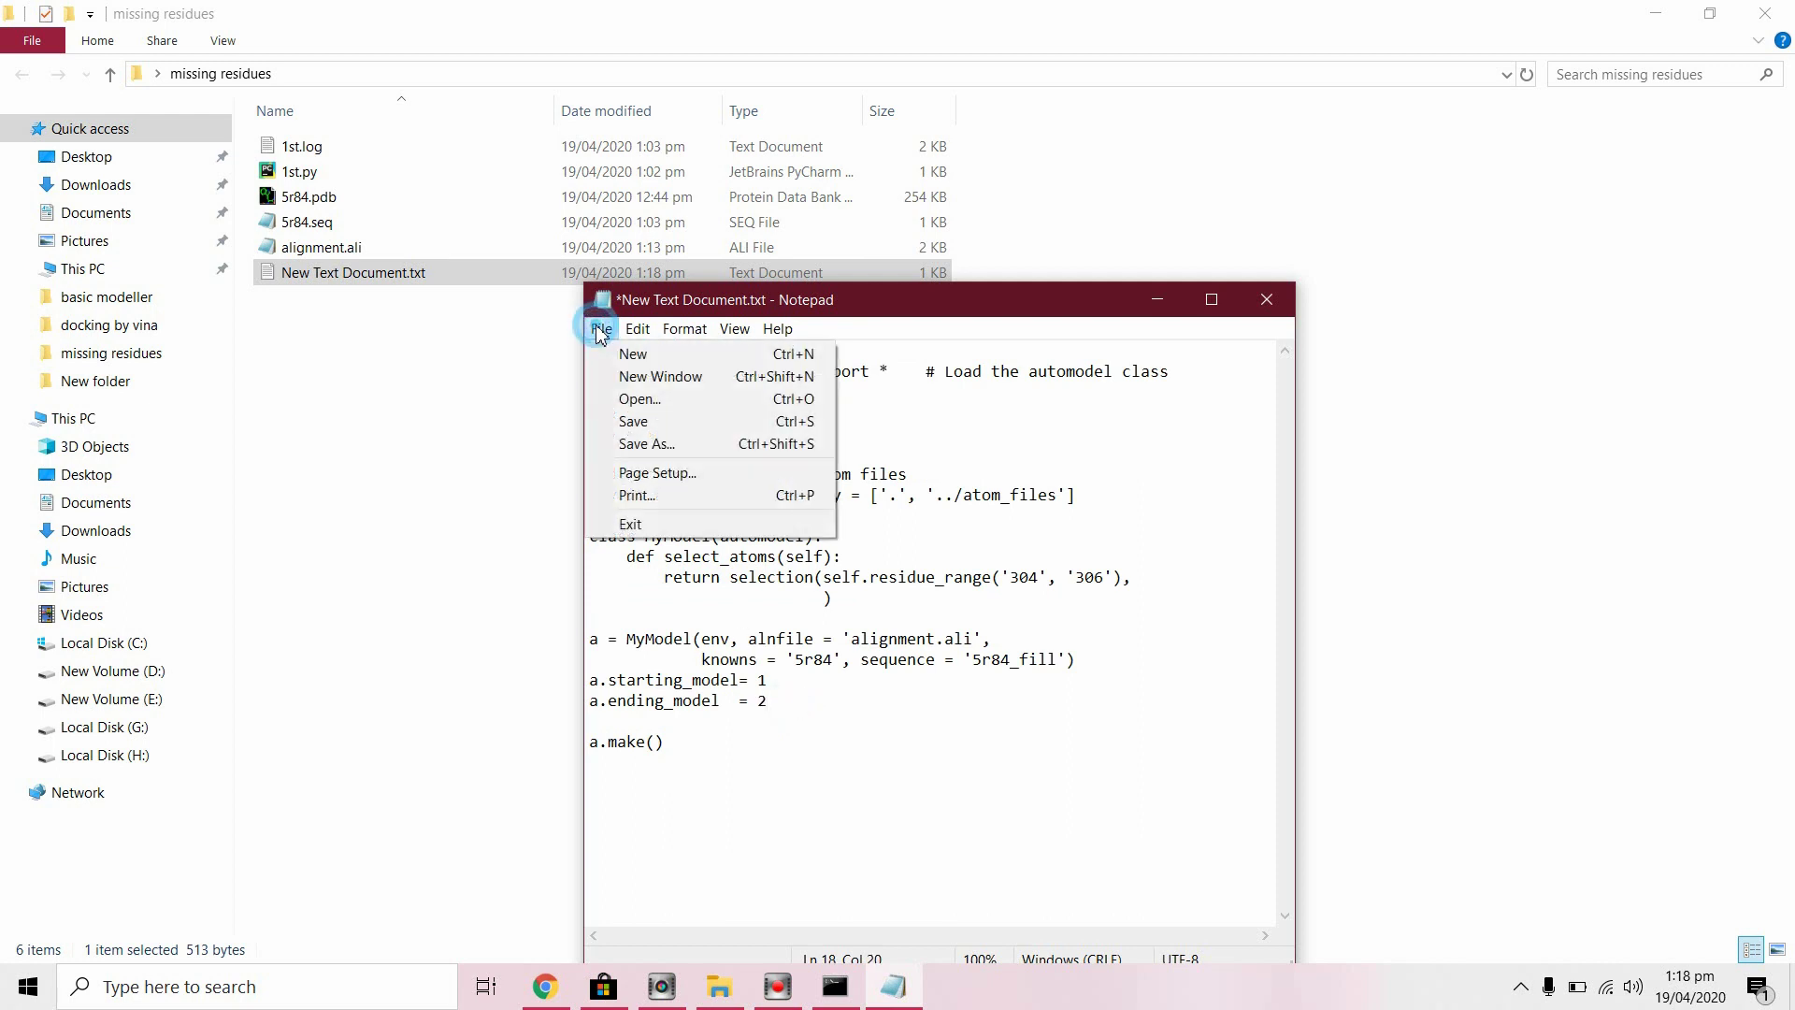
pyautogui.click(660, 443)
pyautogui.scroll(-3, 659, 533)
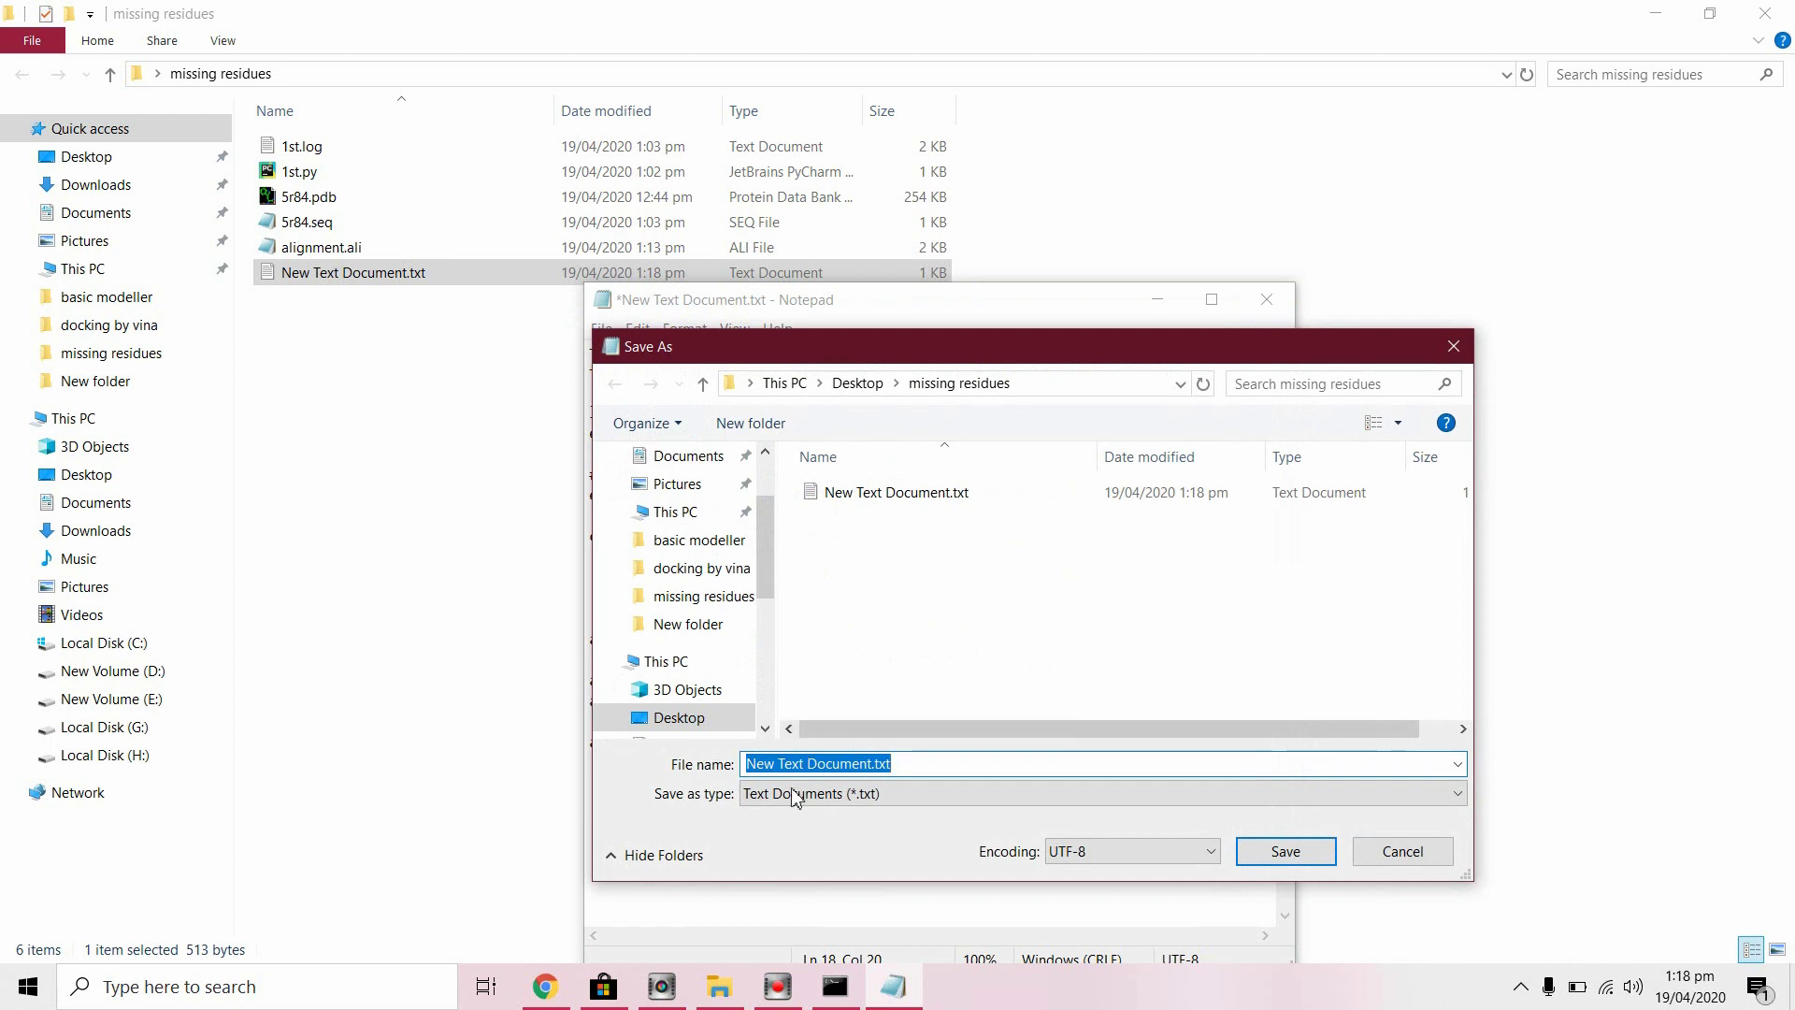
pyautogui.click(793, 794)
pyautogui.click(785, 827)
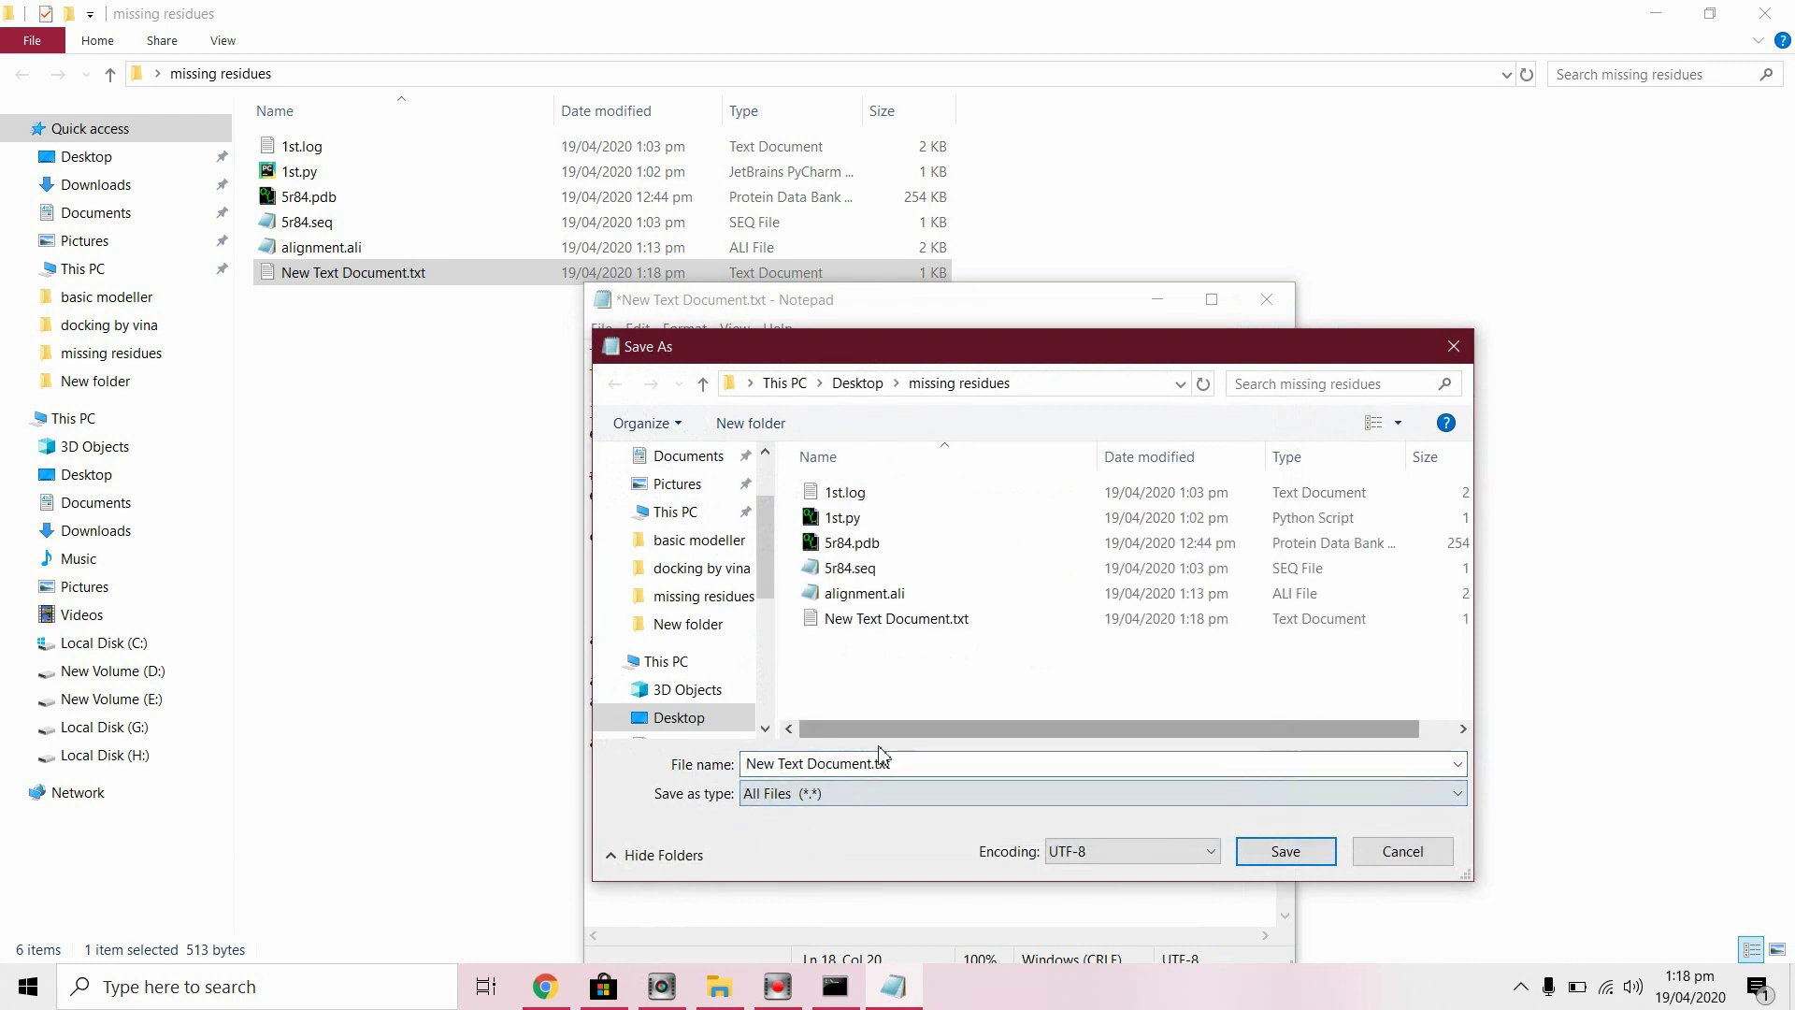
pyautogui.click(909, 765)
pyautogui.write('2')
pyautogui.write('nd')
pyautogui.write('.py')
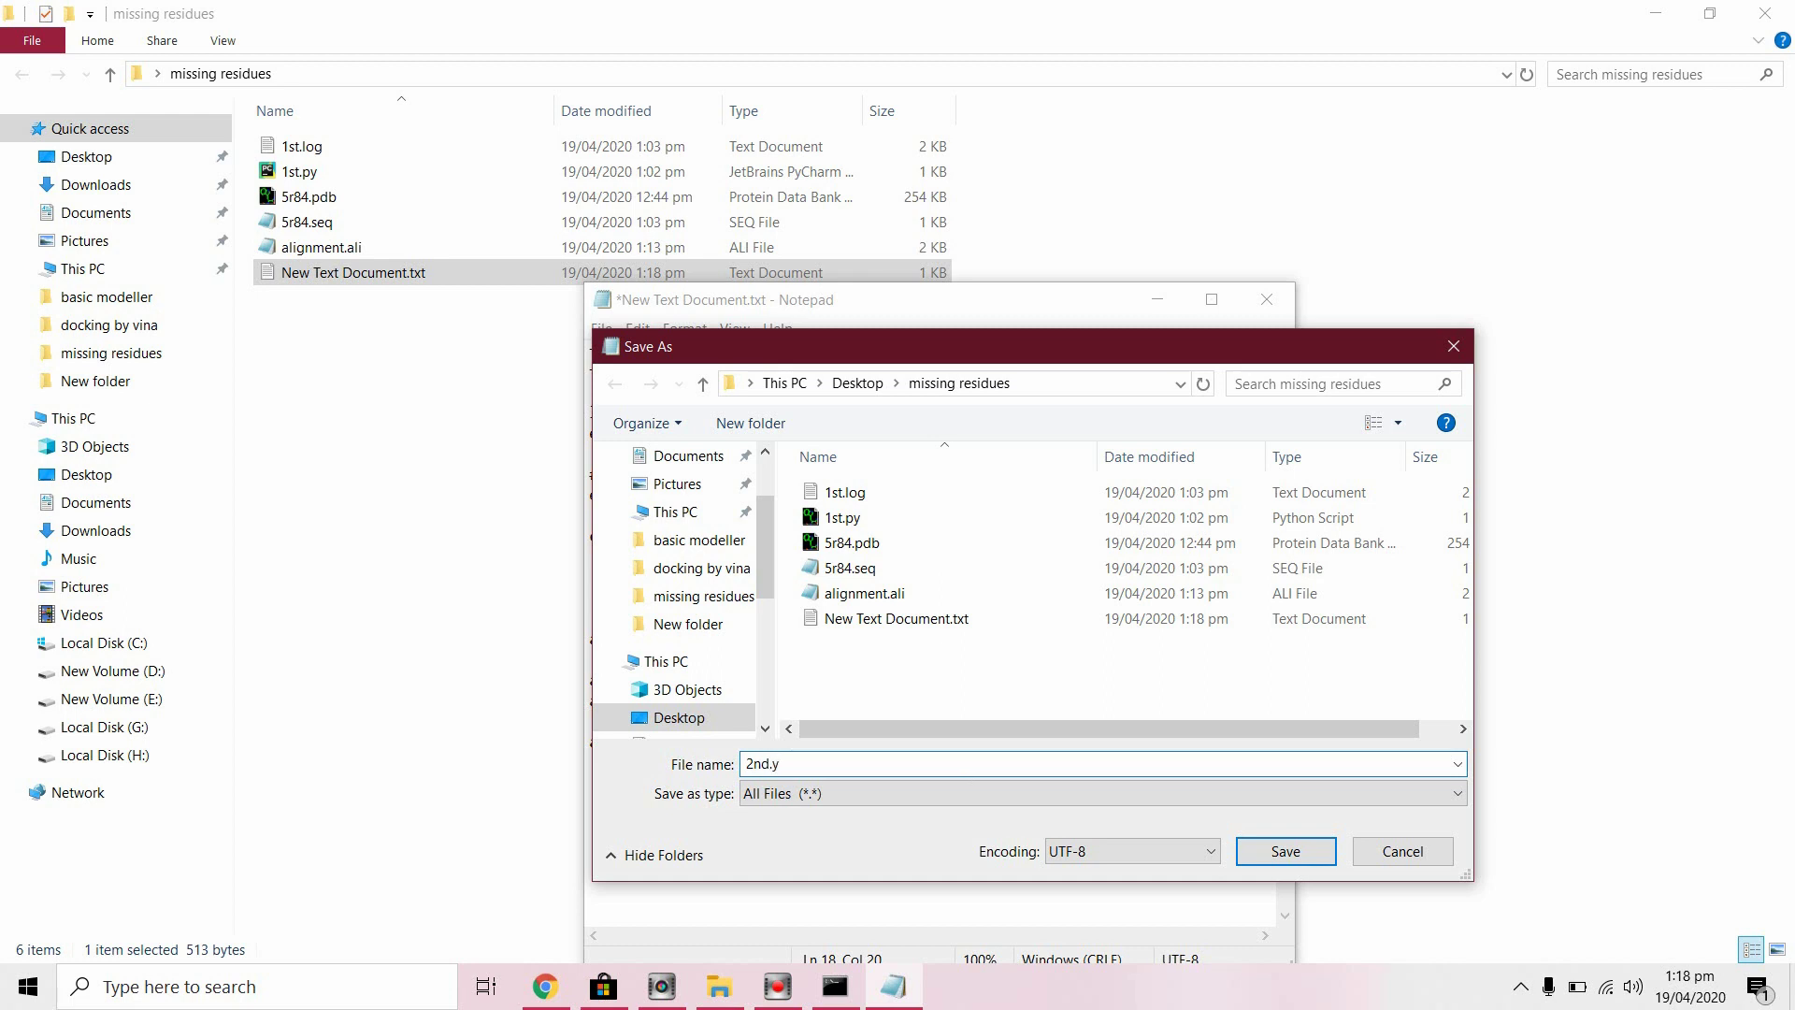
pyautogui.press('Return')
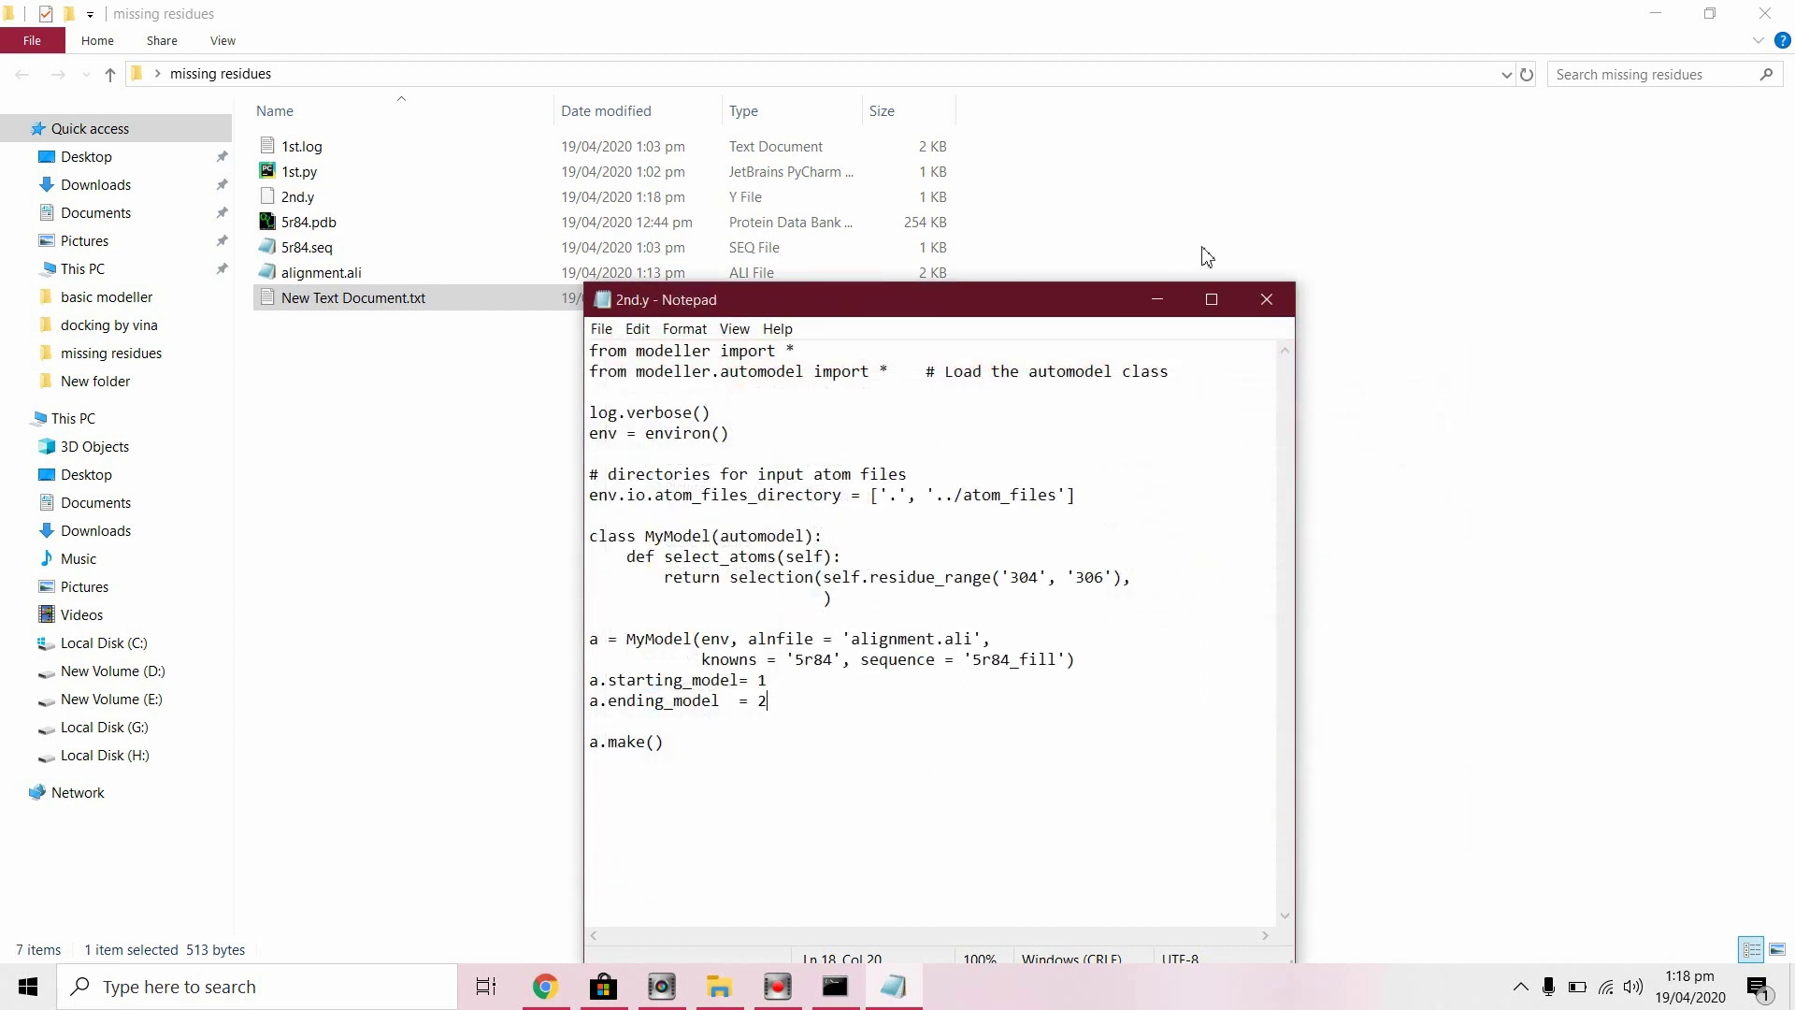
# Re-save the script correctly as 2nd.py with All Files type, then close Notepad.
pyautogui.click(603, 328)
pyautogui.click(647, 443)
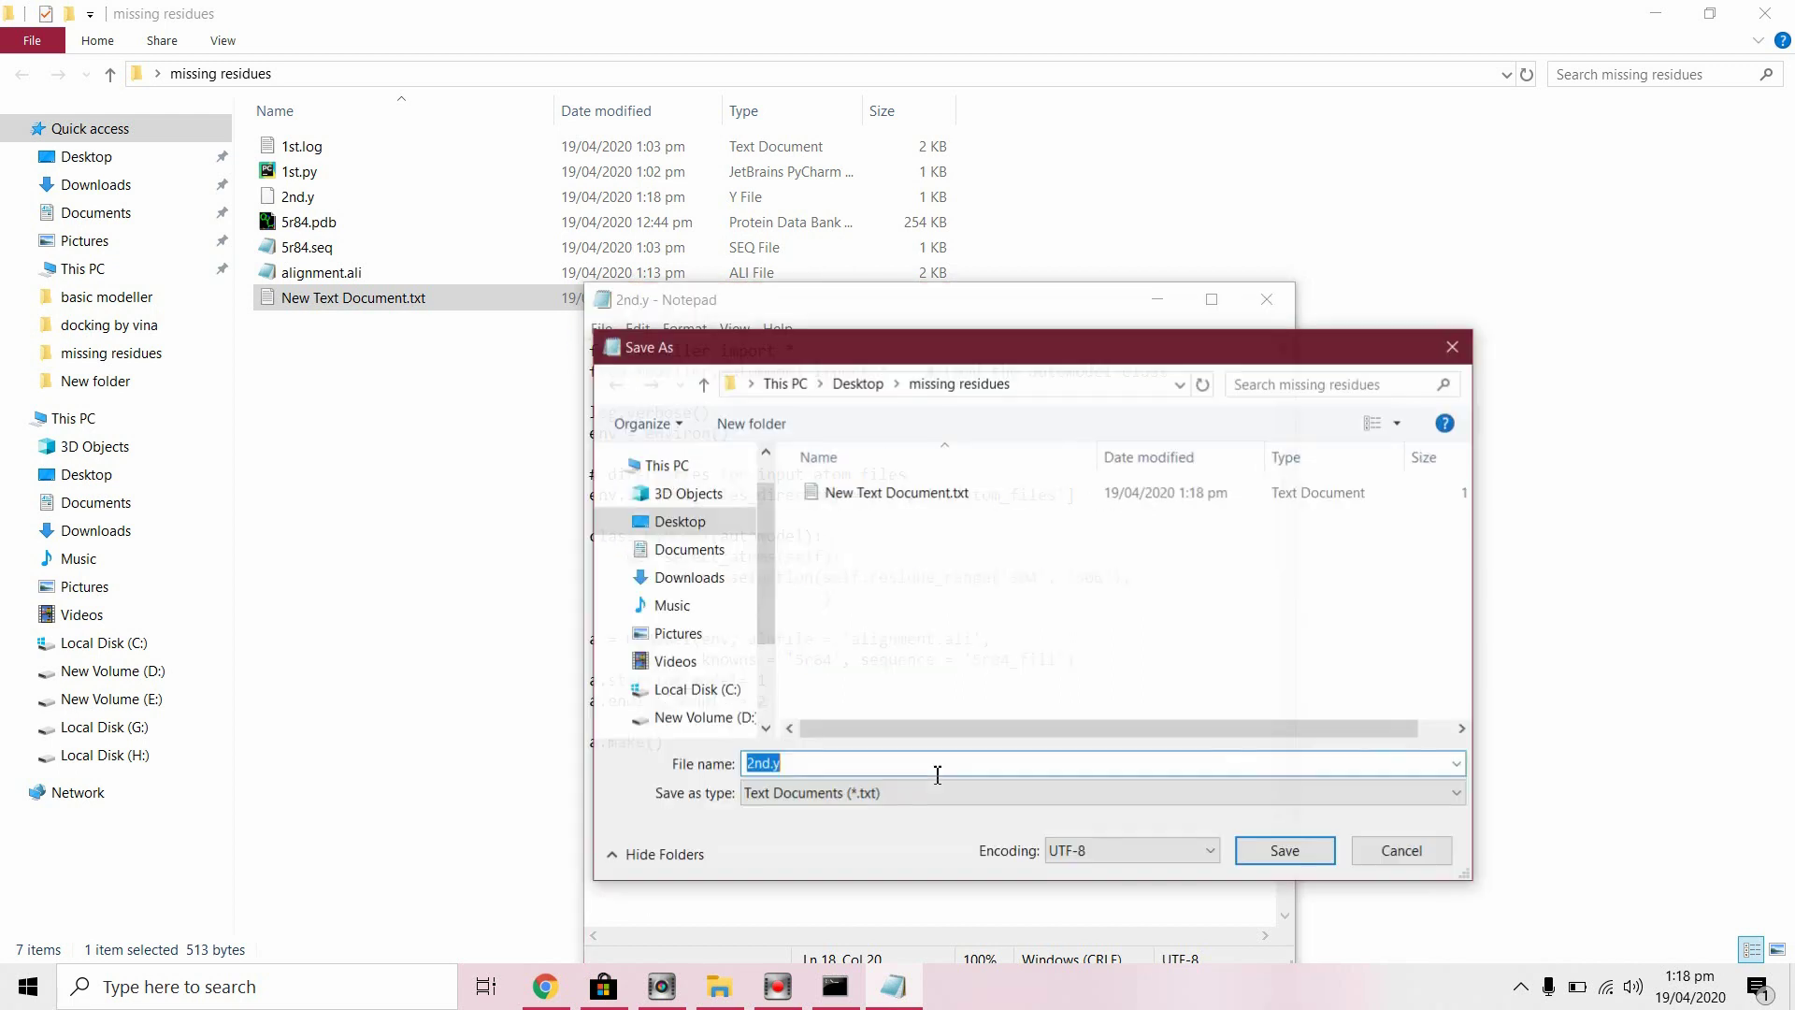
pyautogui.click(781, 763)
pyautogui.write('p')
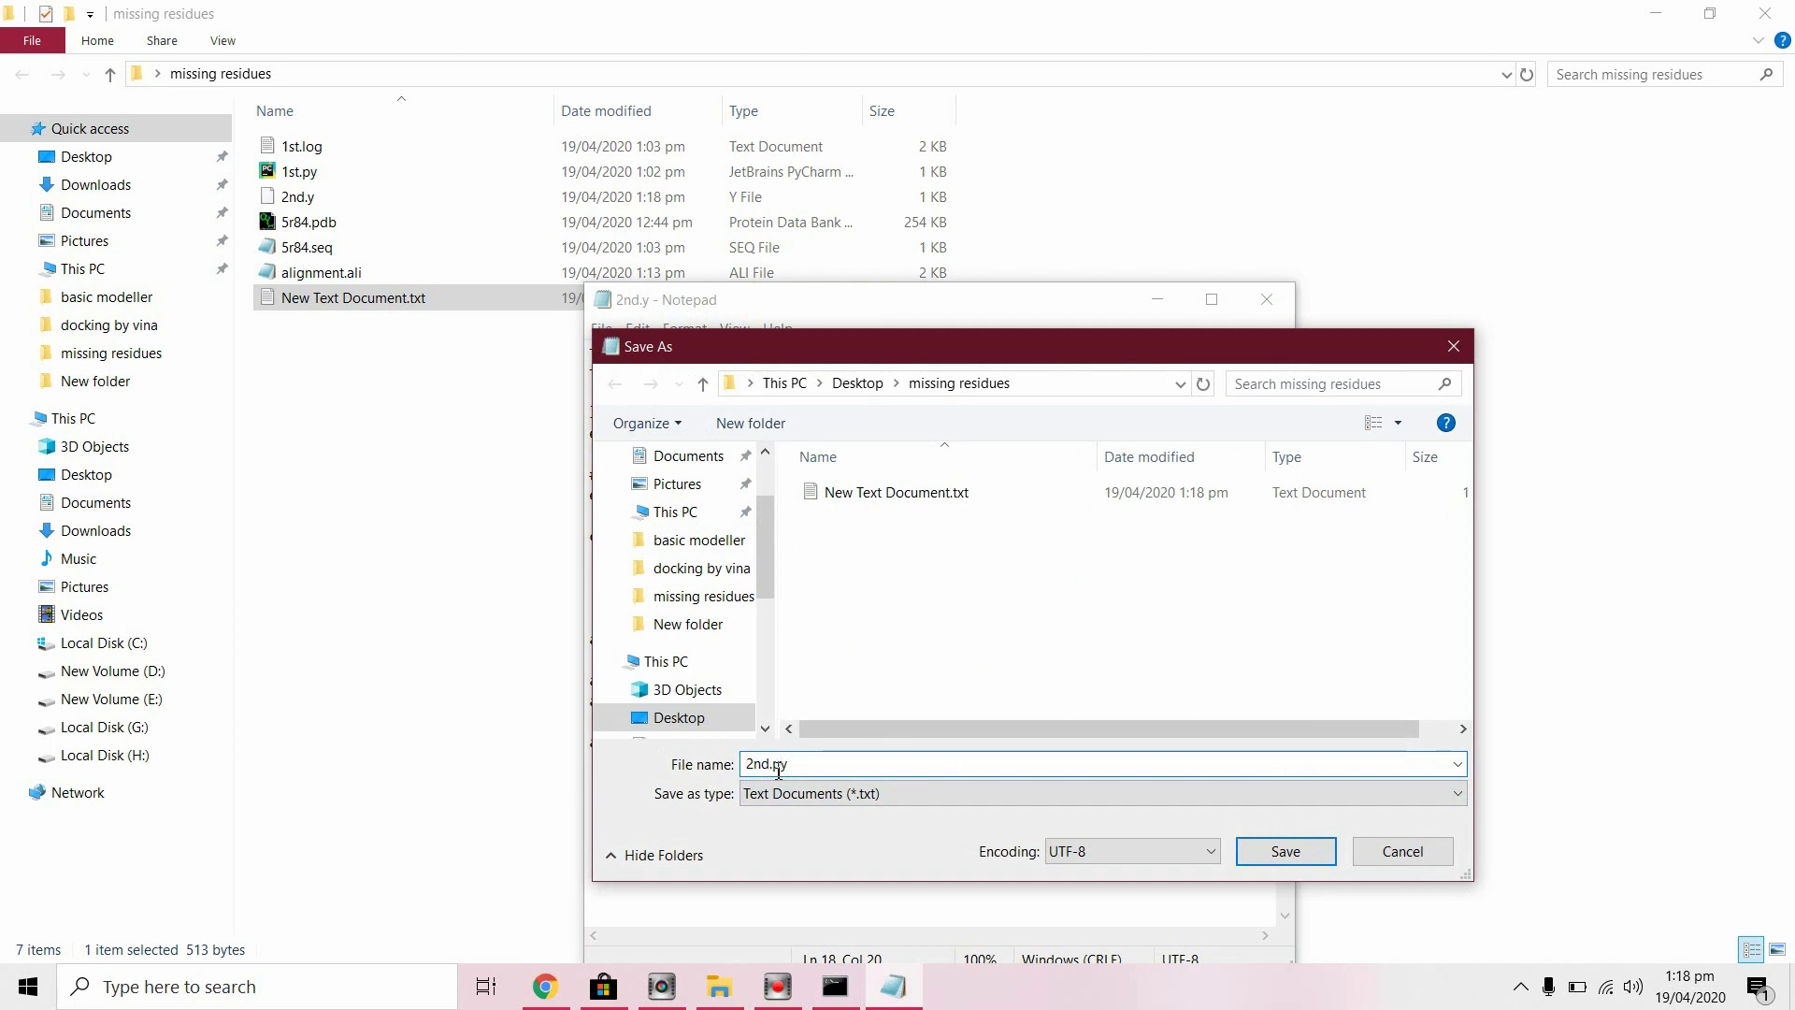
pyautogui.click(814, 793)
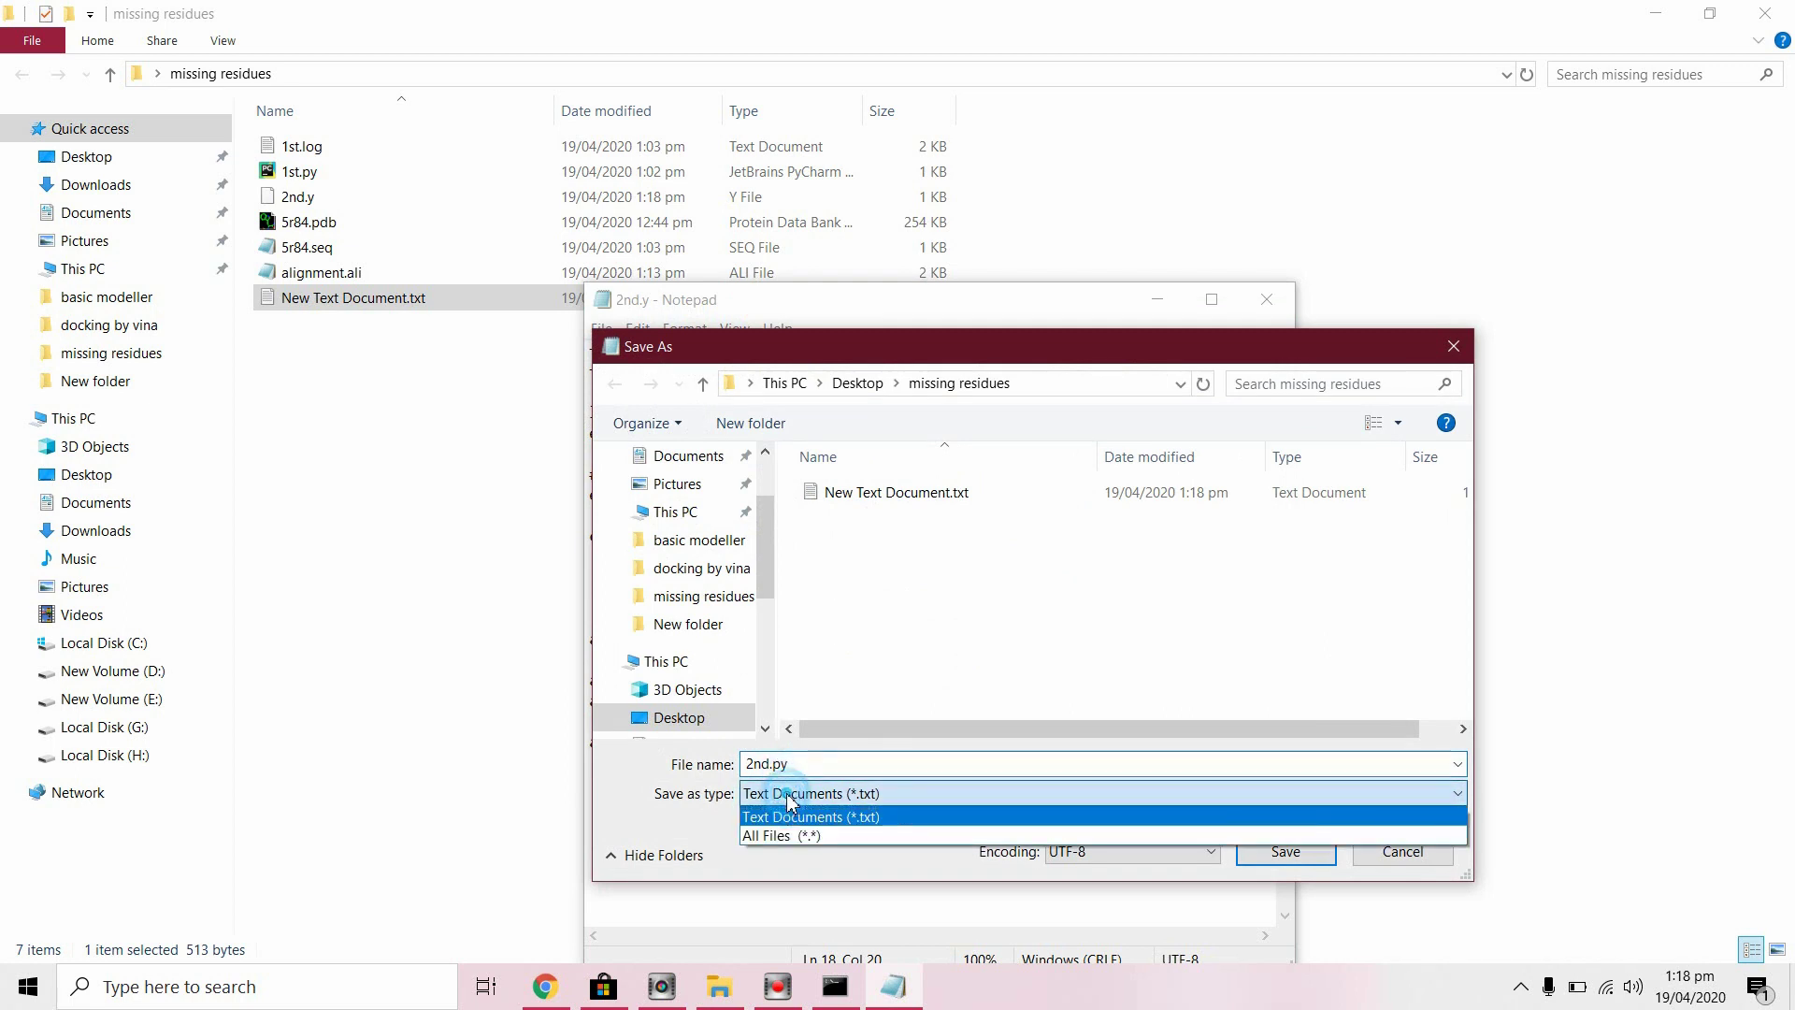
pyautogui.click(781, 836)
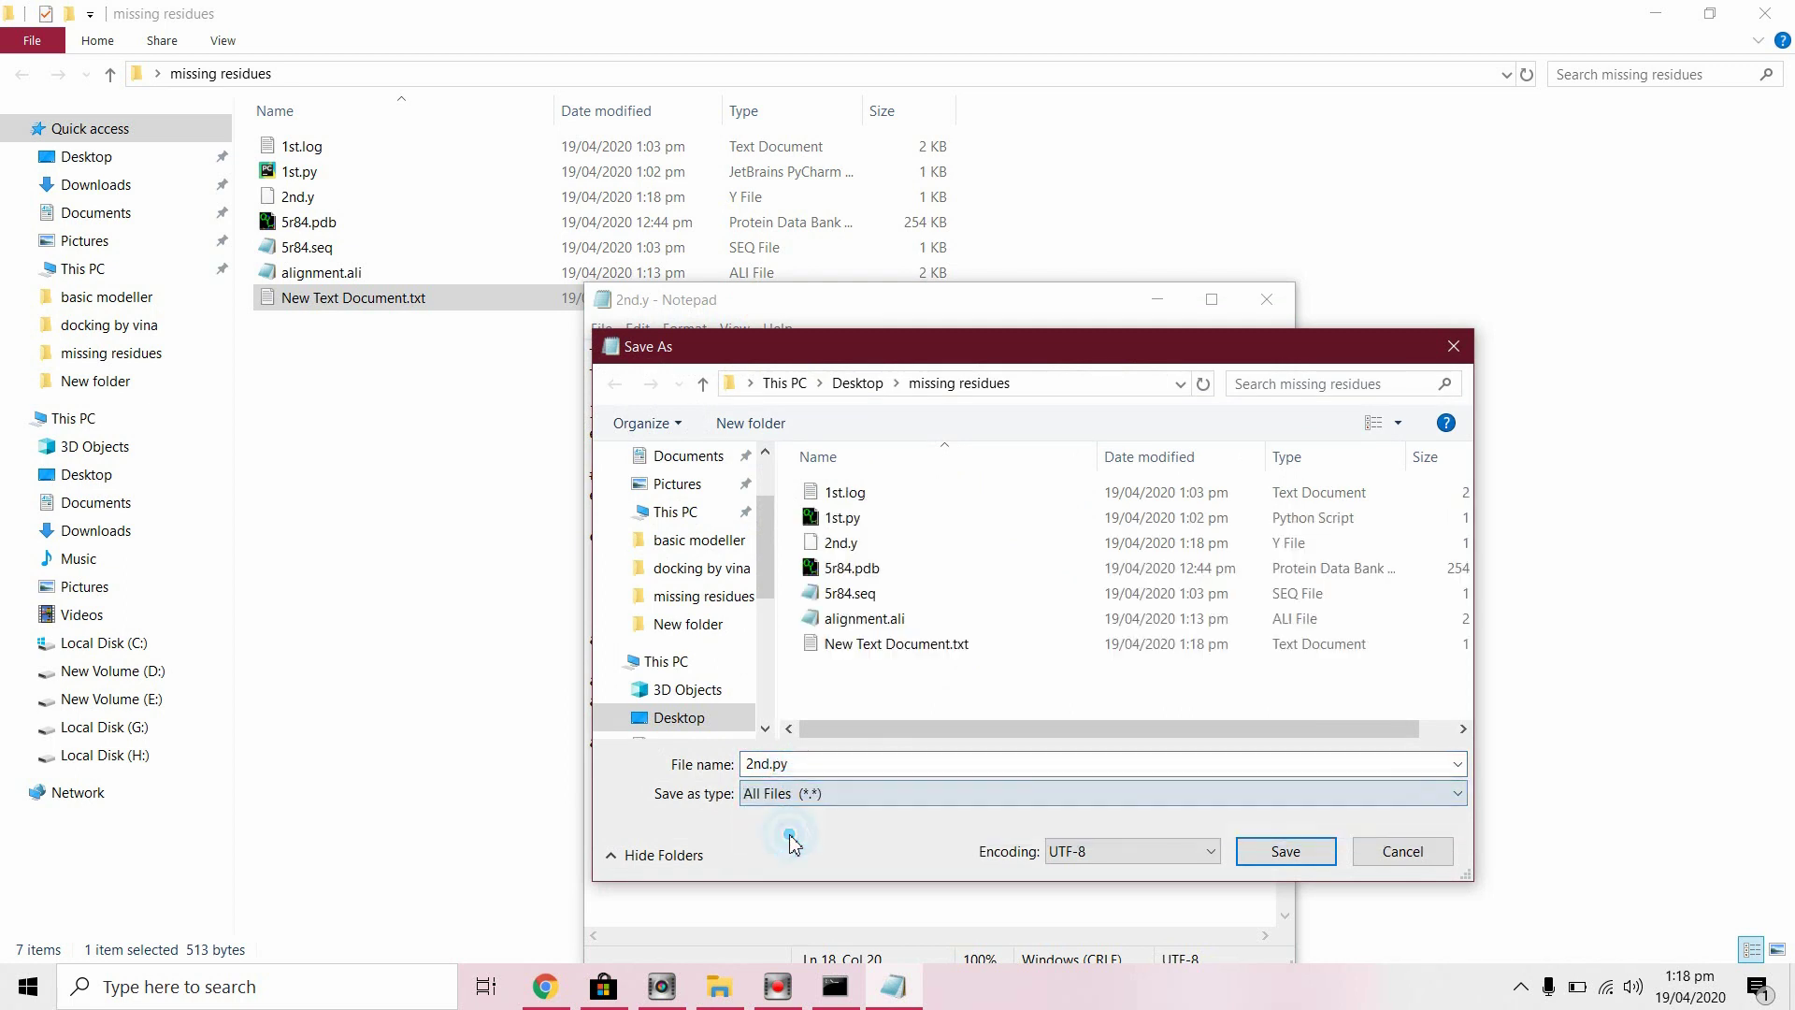
pyautogui.click(1286, 852)
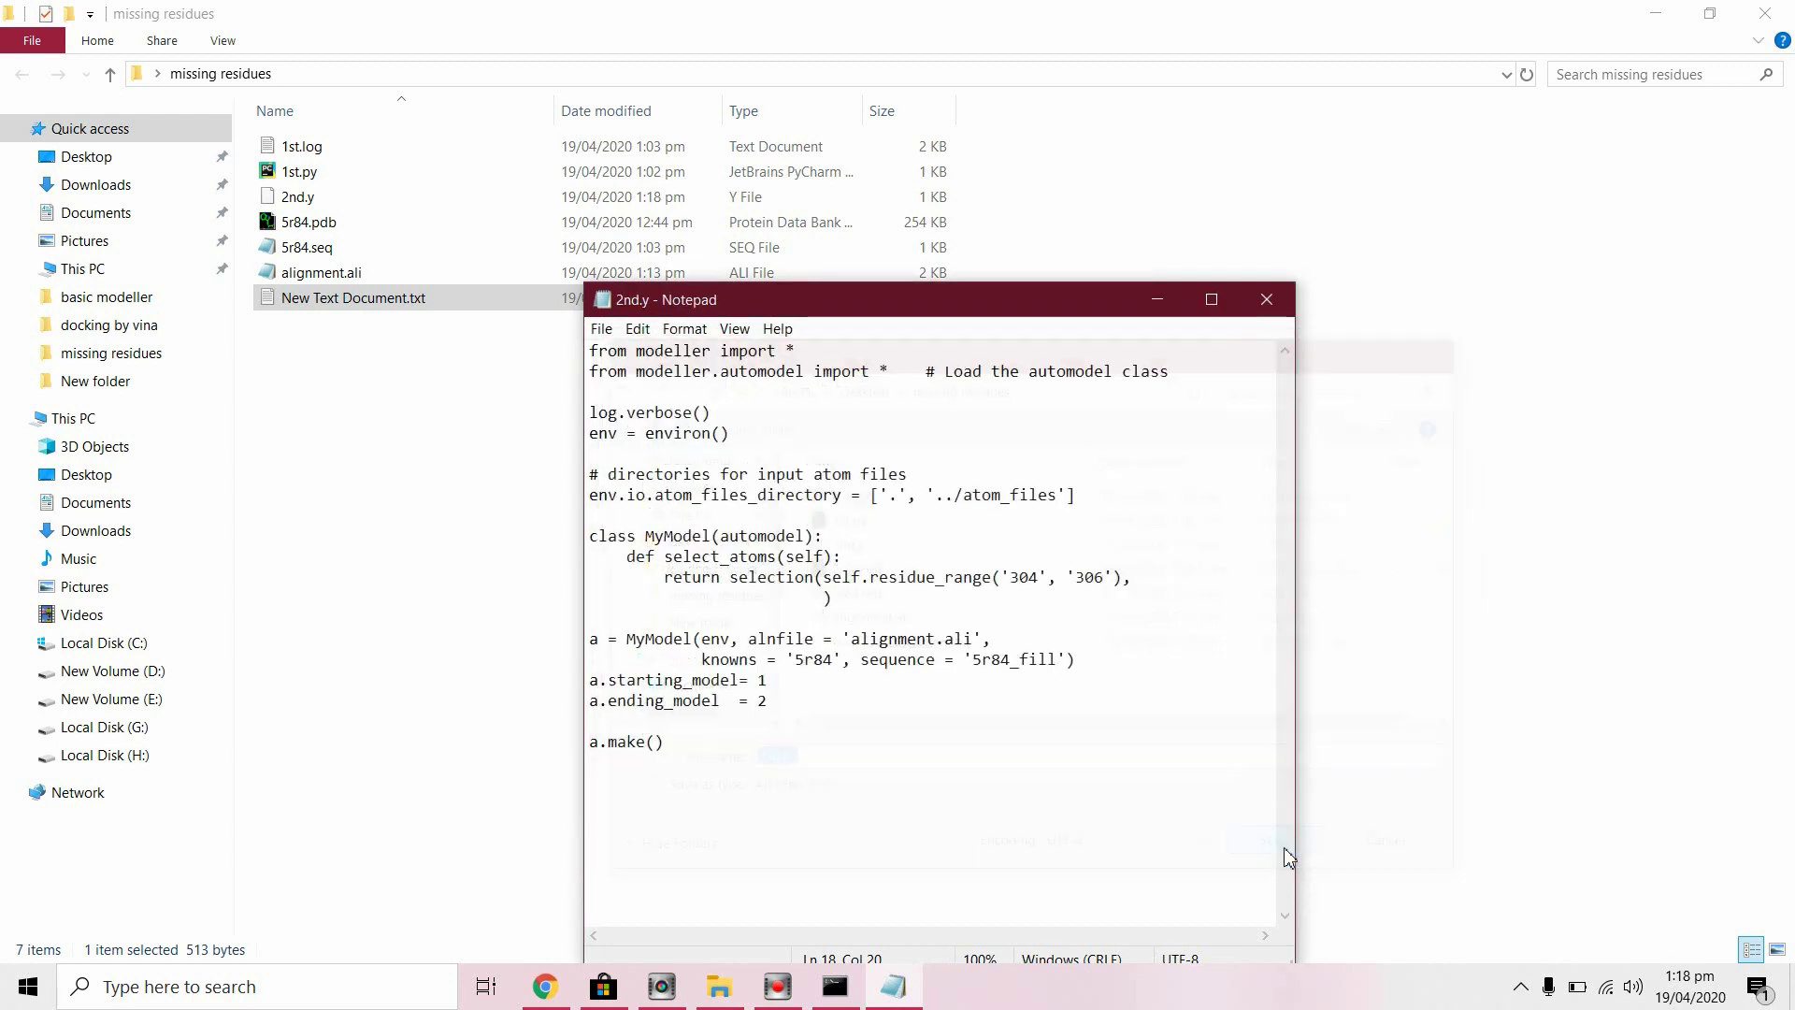
pyautogui.click(1279, 296)
# Delete the mistaken 2nd.y file, then rerun mod9.20 2nd.py at the Modeller prompt.
pyautogui.click(338, 224)
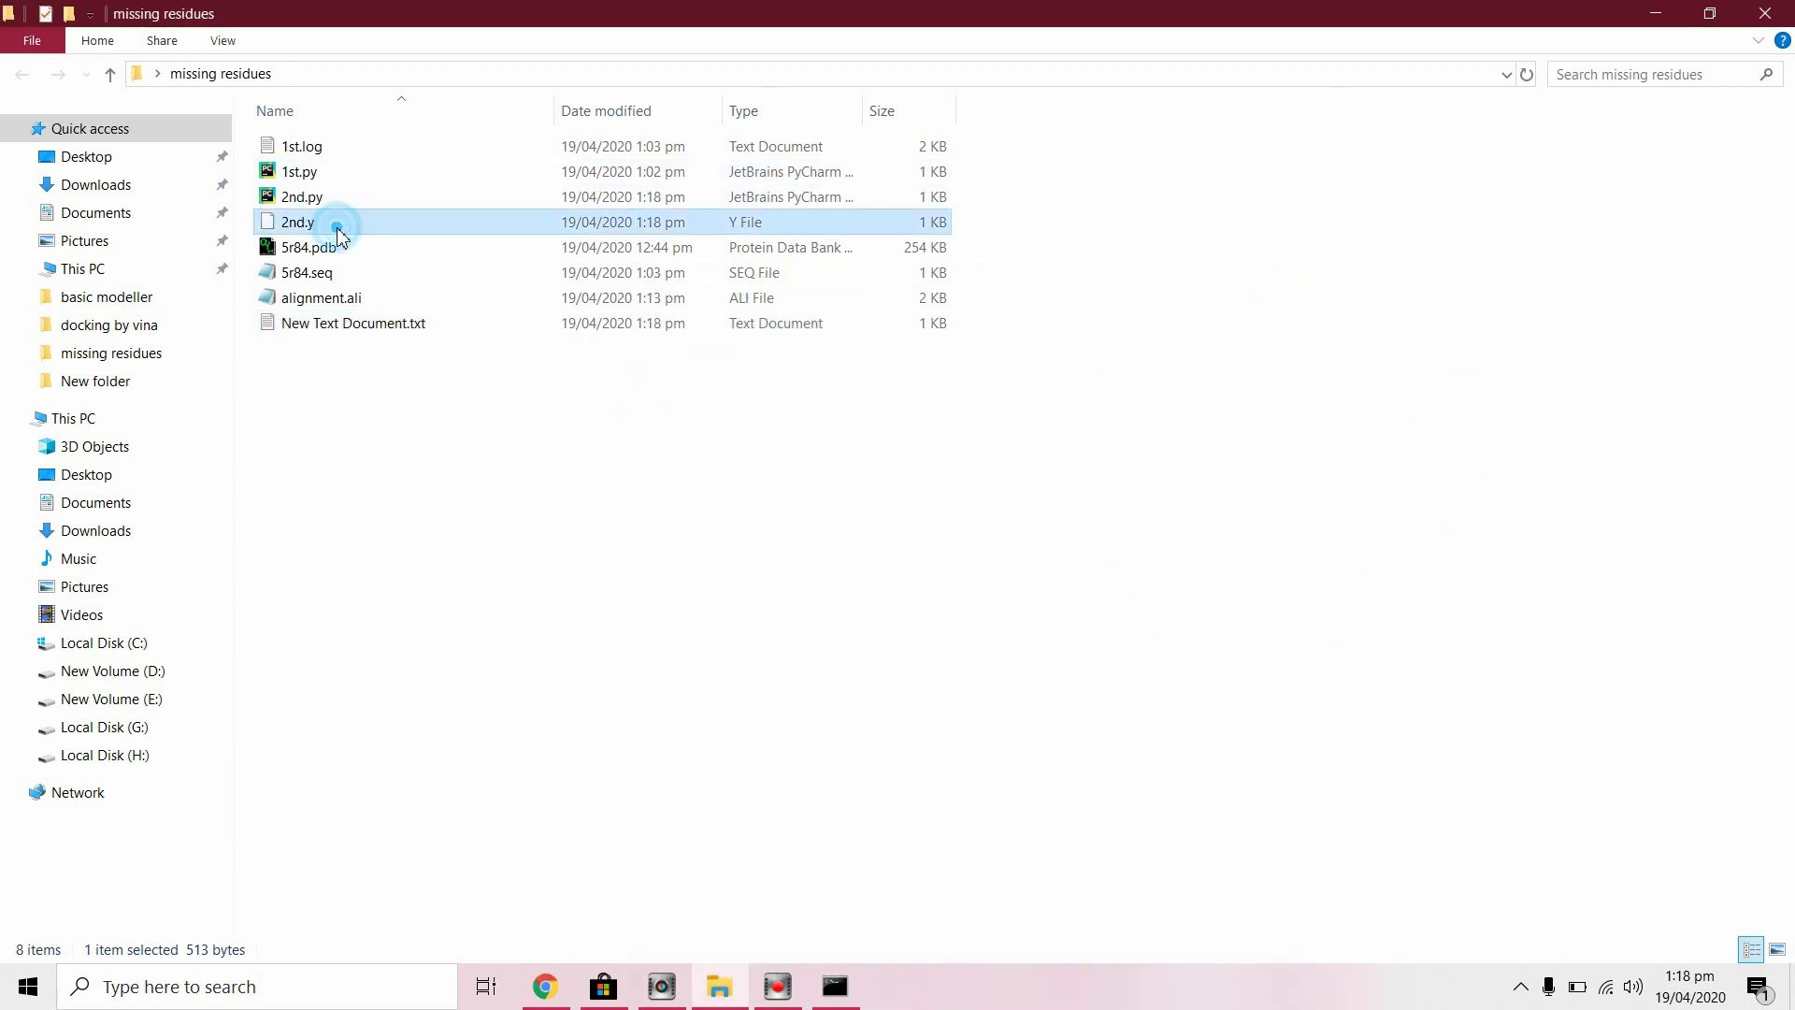
pyautogui.press('Delete')
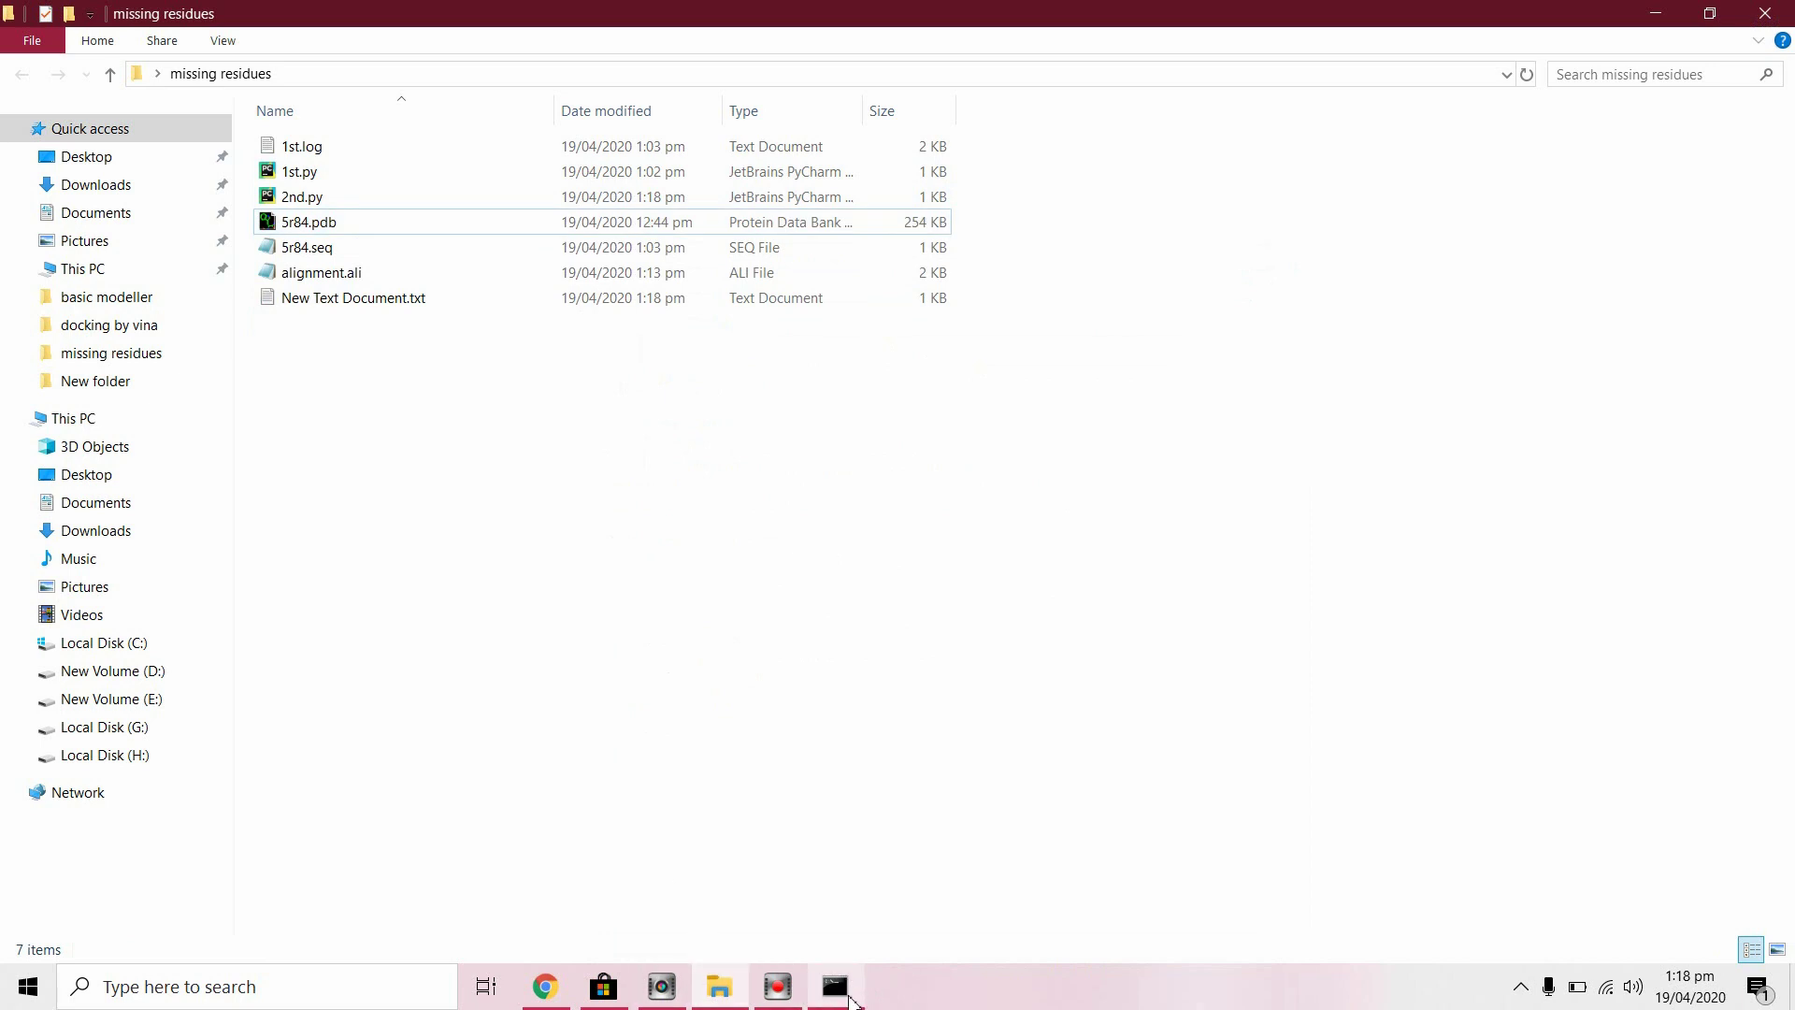
pyautogui.click(834, 986)
pyautogui.scroll(-3, 944, 660)
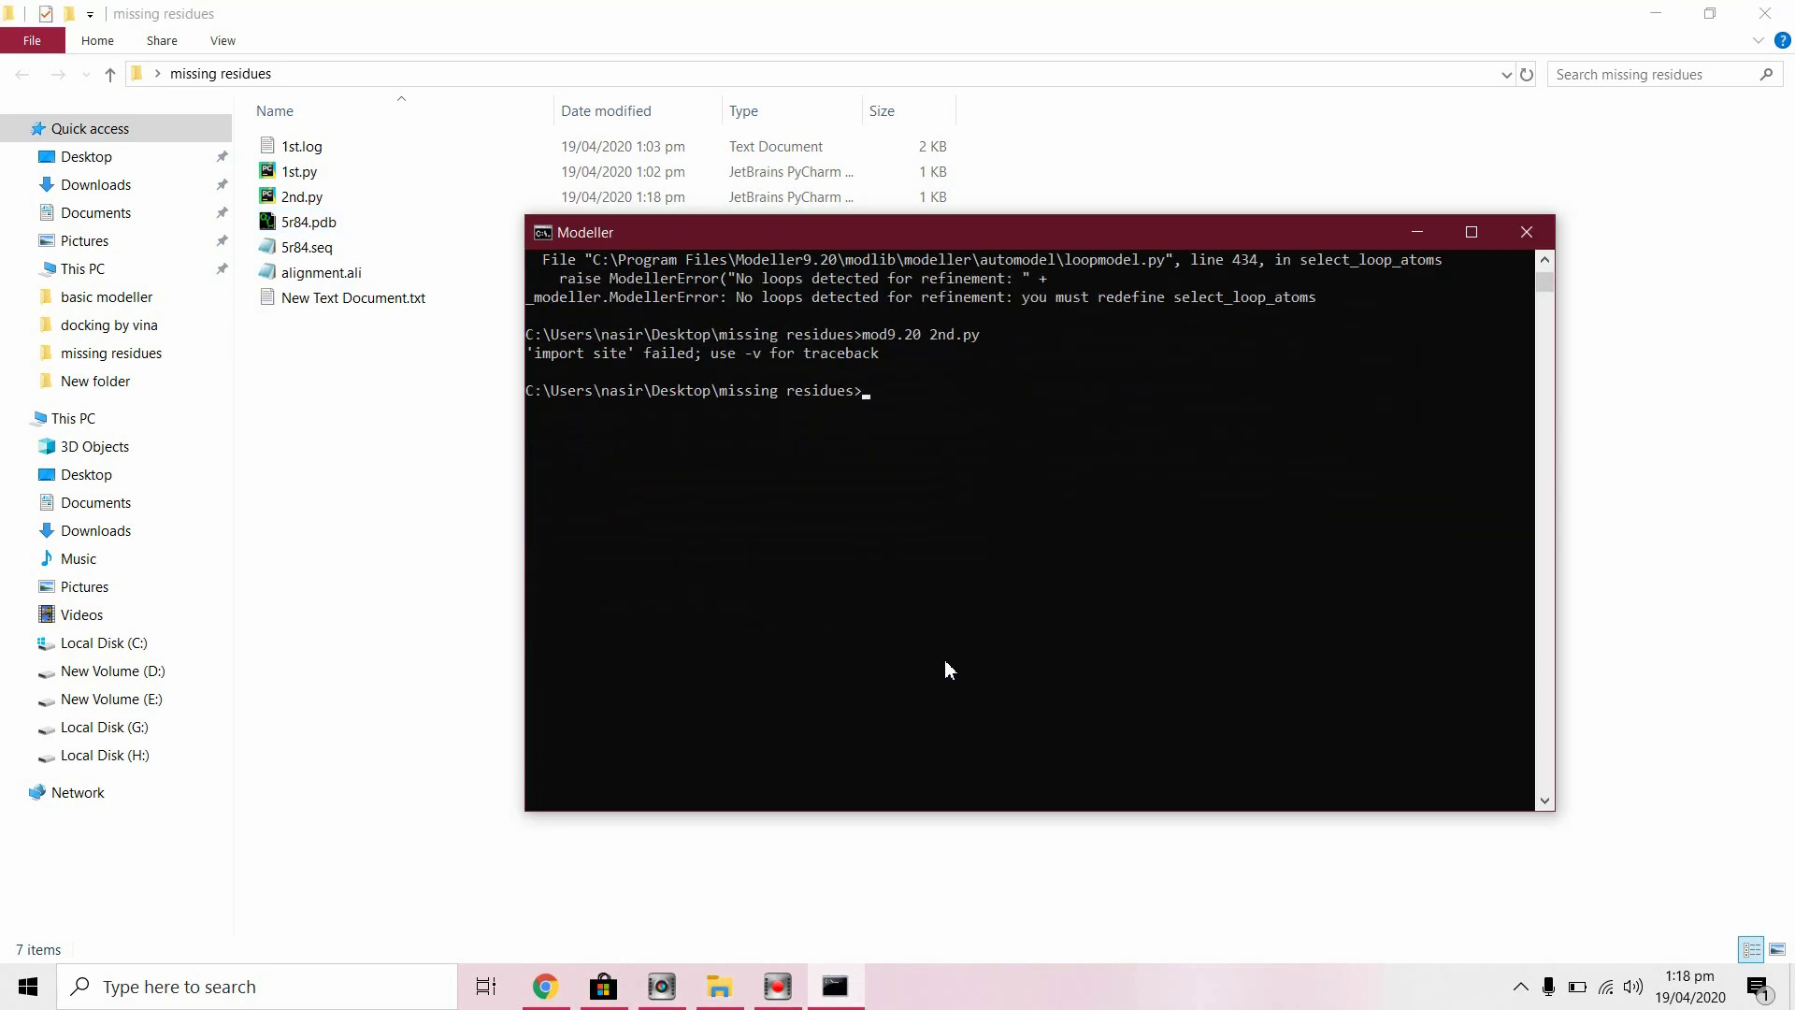
pyautogui.press('Up')
pyautogui.press('Return')
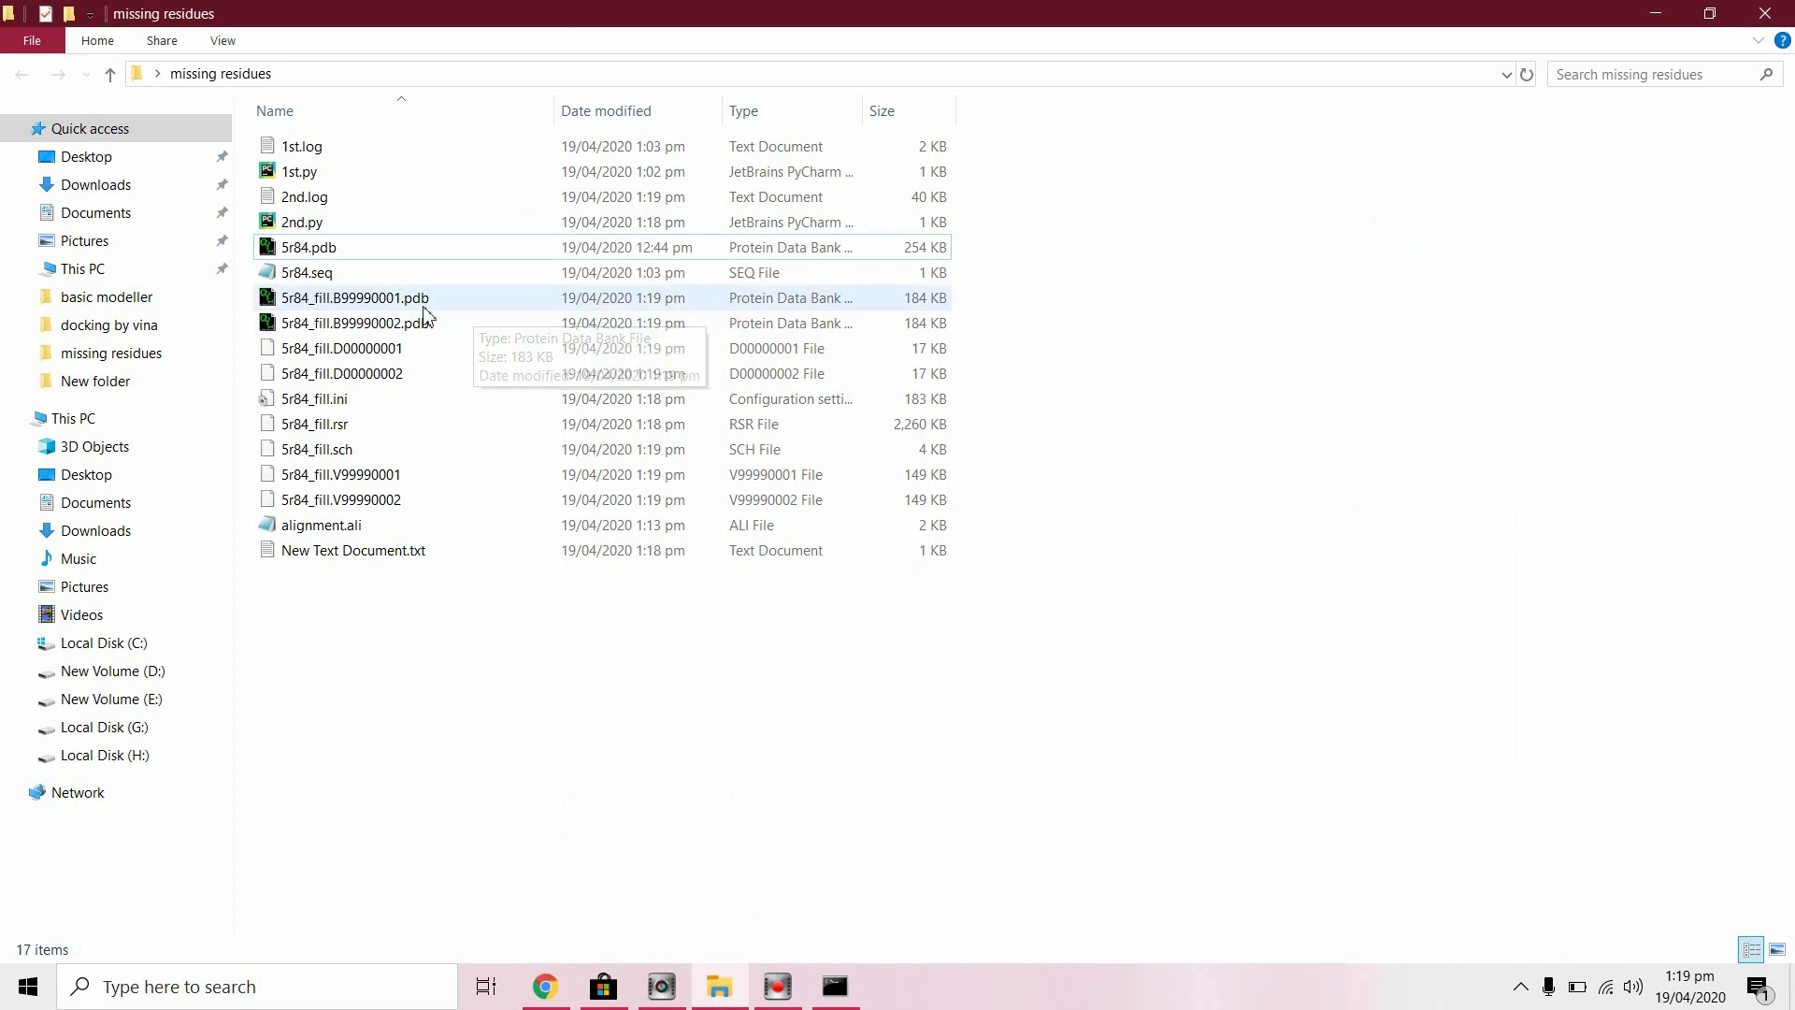
pyautogui.click(424, 303)
pyautogui.rightClick(424, 304)
pyautogui.moveTo(495, 404)
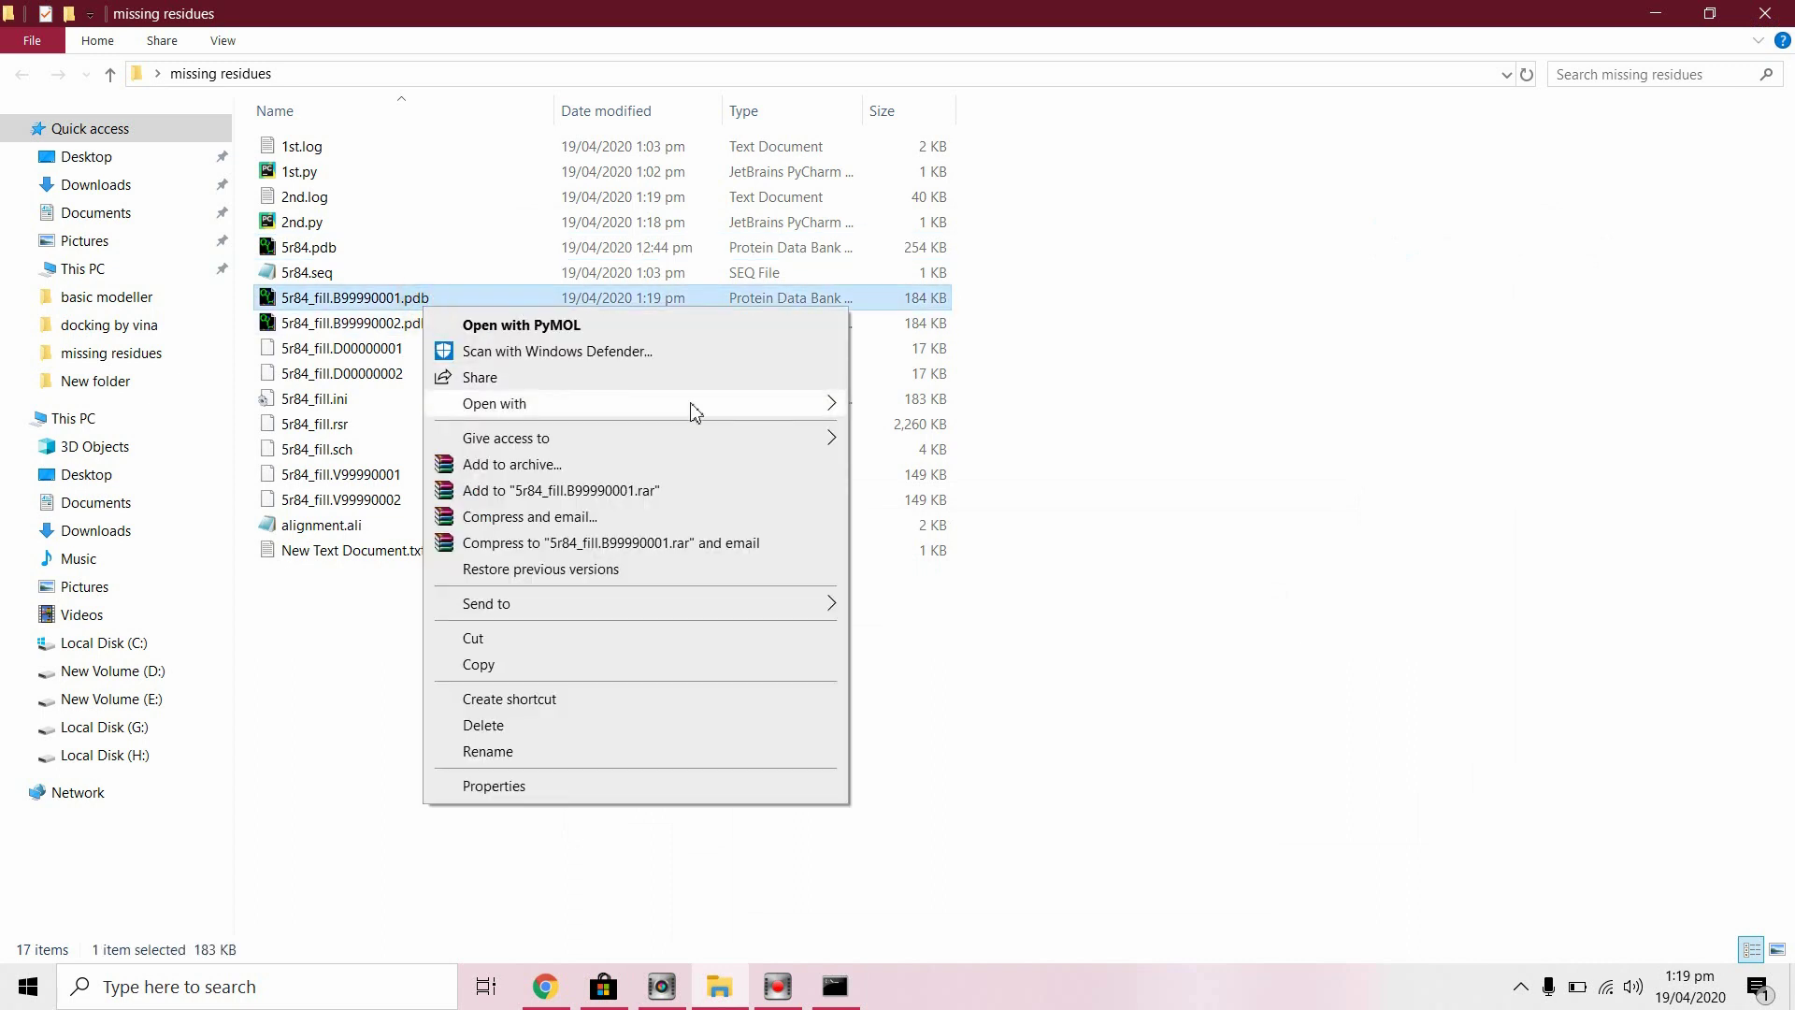
pyautogui.click(892, 406)
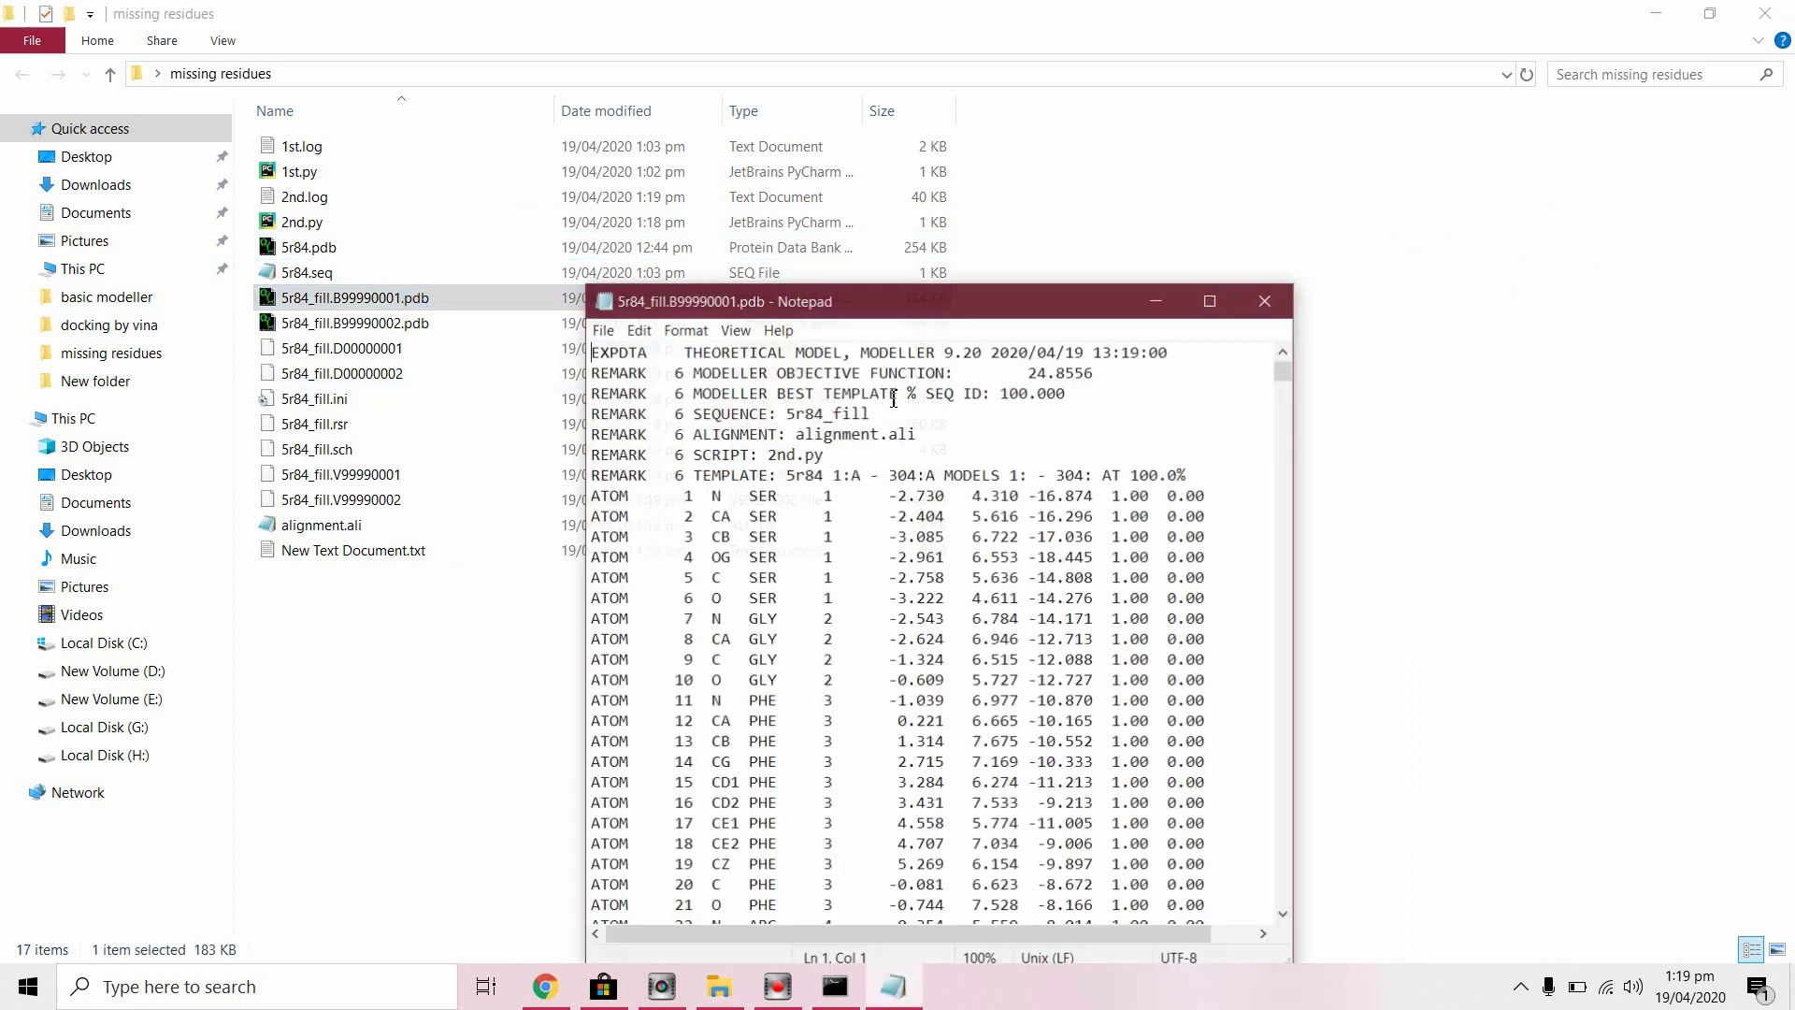
pyautogui.click(1210, 299)
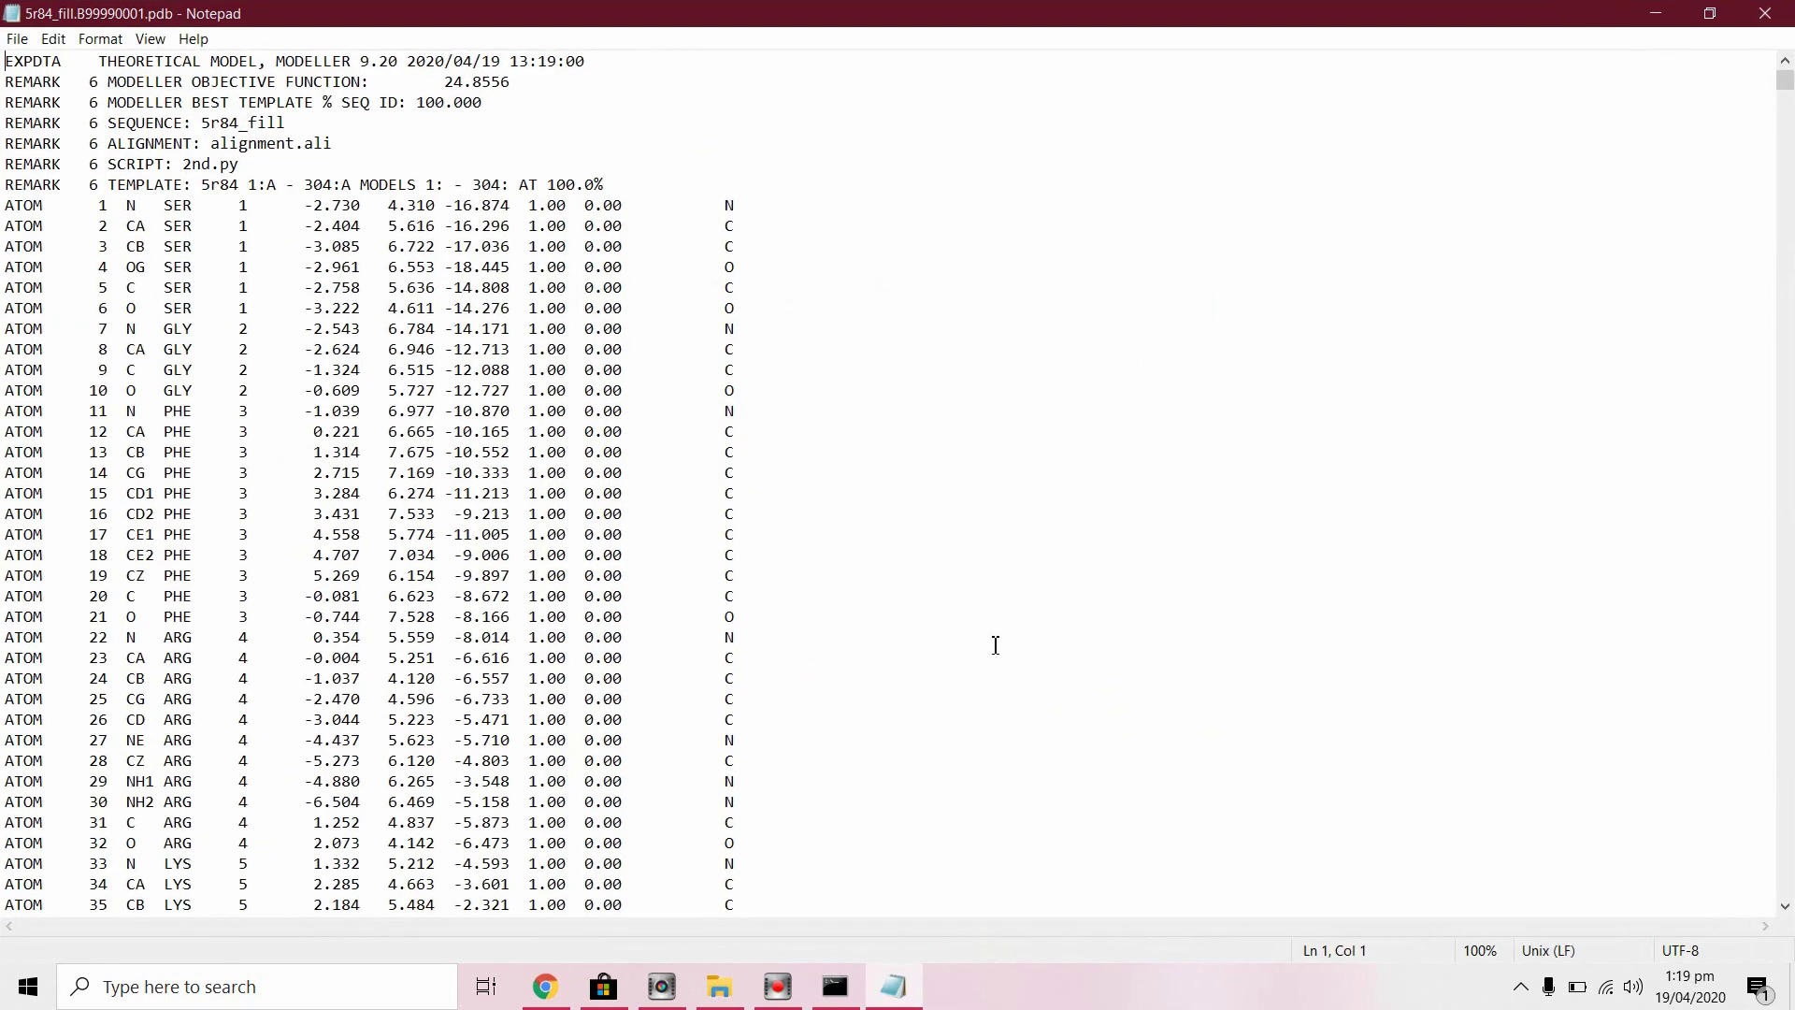
pyautogui.scroll(-15, 995, 645)
pyautogui.scroll(-15, 994, 645)
pyautogui.scroll(-15, 994, 647)
pyautogui.scroll(-15, 995, 646)
pyautogui.scroll(-15, 995, 646)
pyautogui.scroll(-15, 995, 645)
pyautogui.scroll(-15, 995, 645)
pyautogui.scroll(-15, 995, 646)
pyautogui.scroll(-15, 995, 645)
pyautogui.scroll(-15, 995, 646)
pyautogui.scroll(-15, 994, 647)
pyautogui.scroll(-15, 994, 646)
pyautogui.scroll(-15, 995, 646)
pyautogui.scroll(-10, 994, 646)
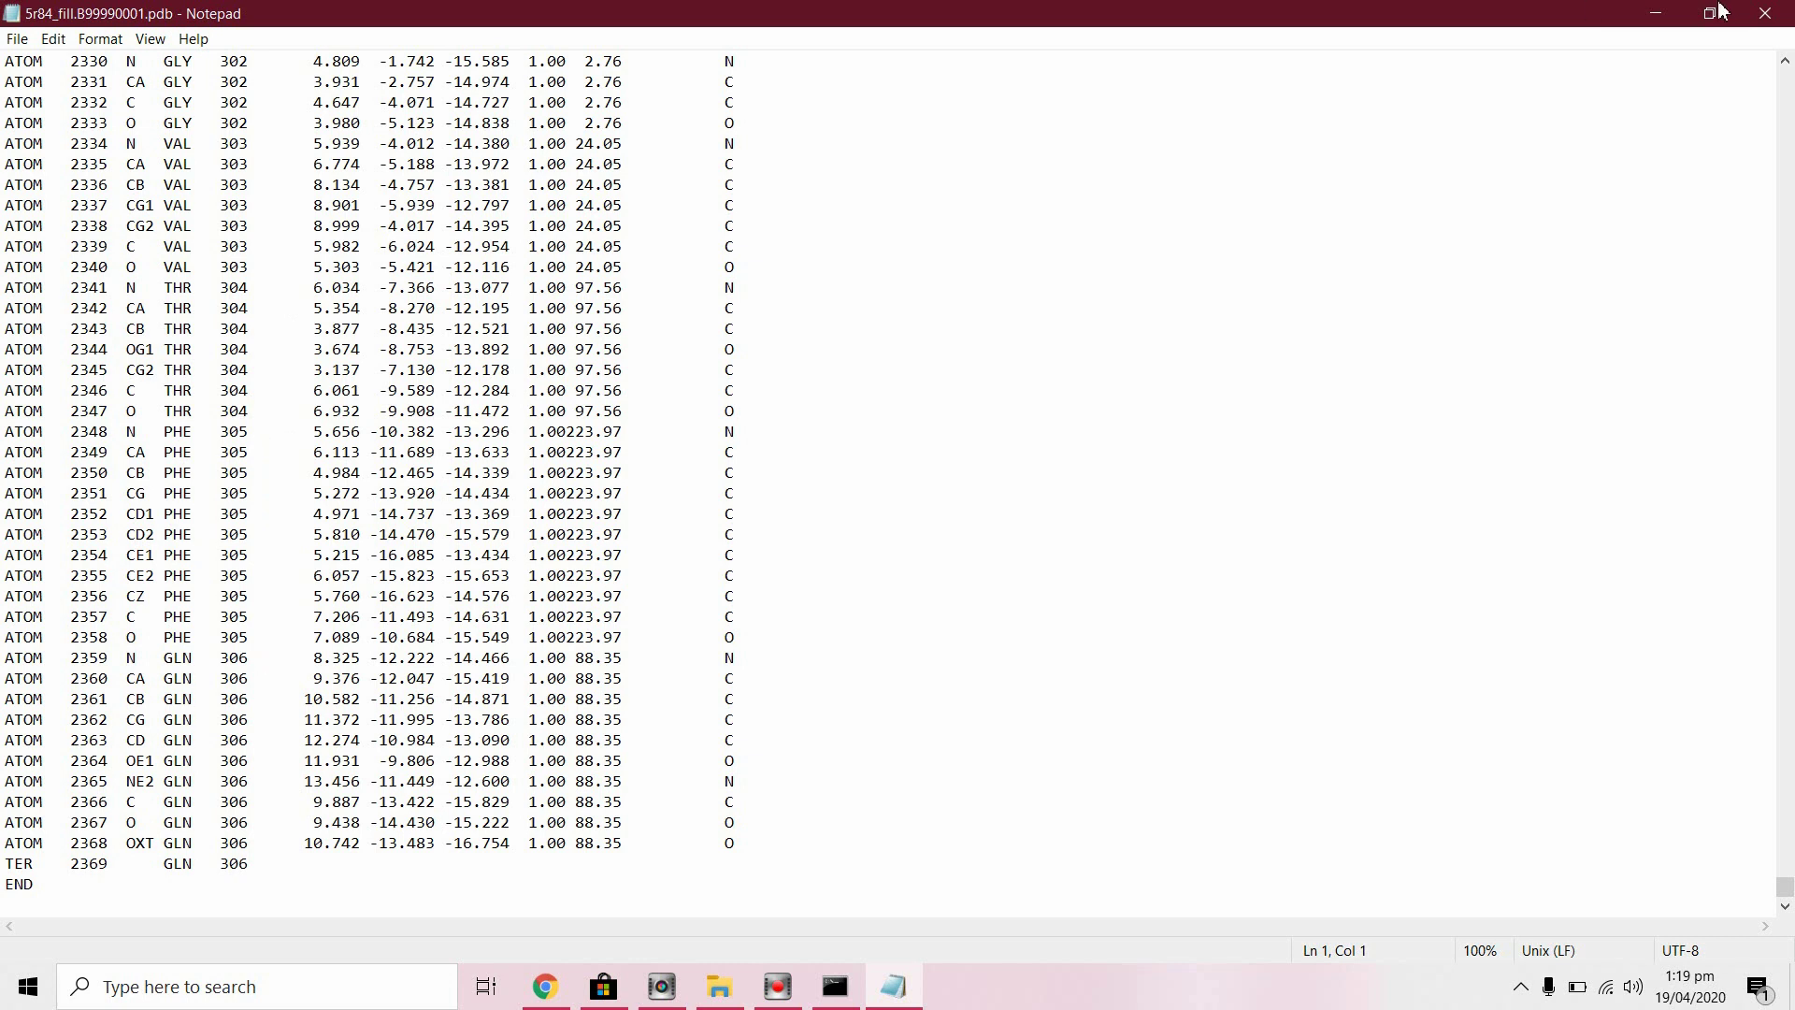
# Open 5r84.pdb in maximized PyMOL, rotate it, and turn on the sequence viewer.
pyautogui.click(1764, 14)
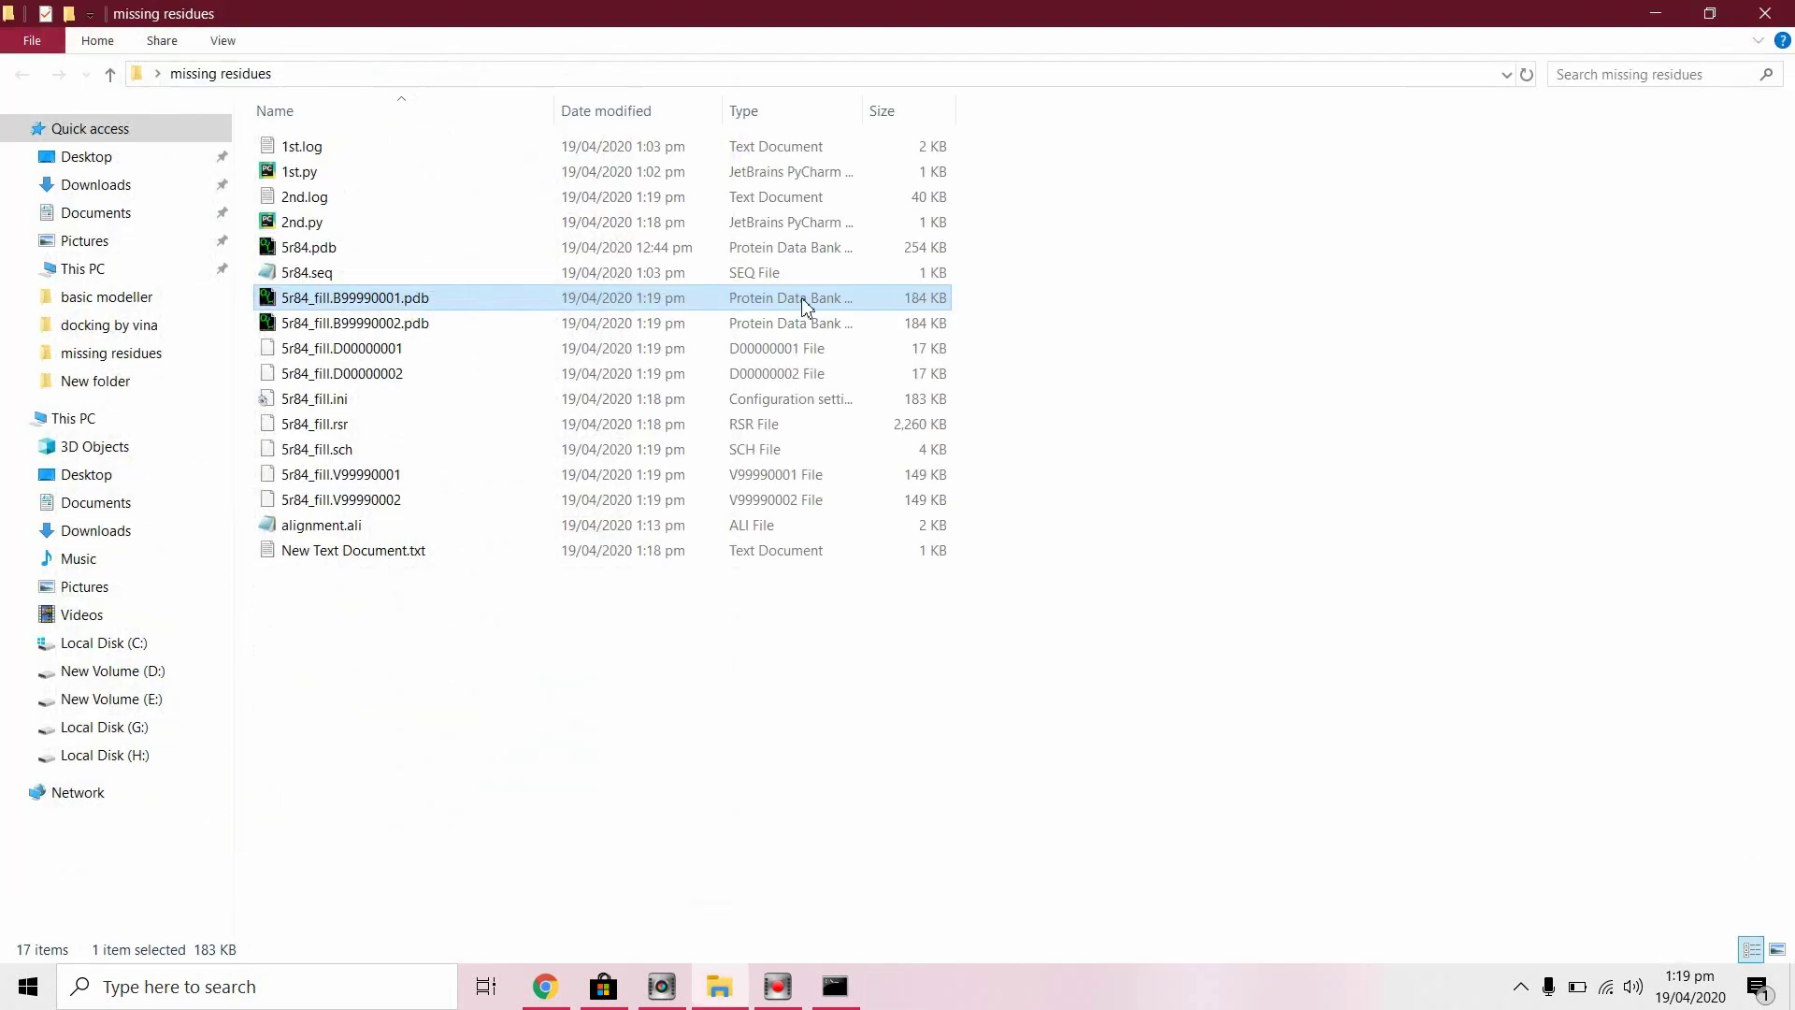
pyautogui.click(368, 249)
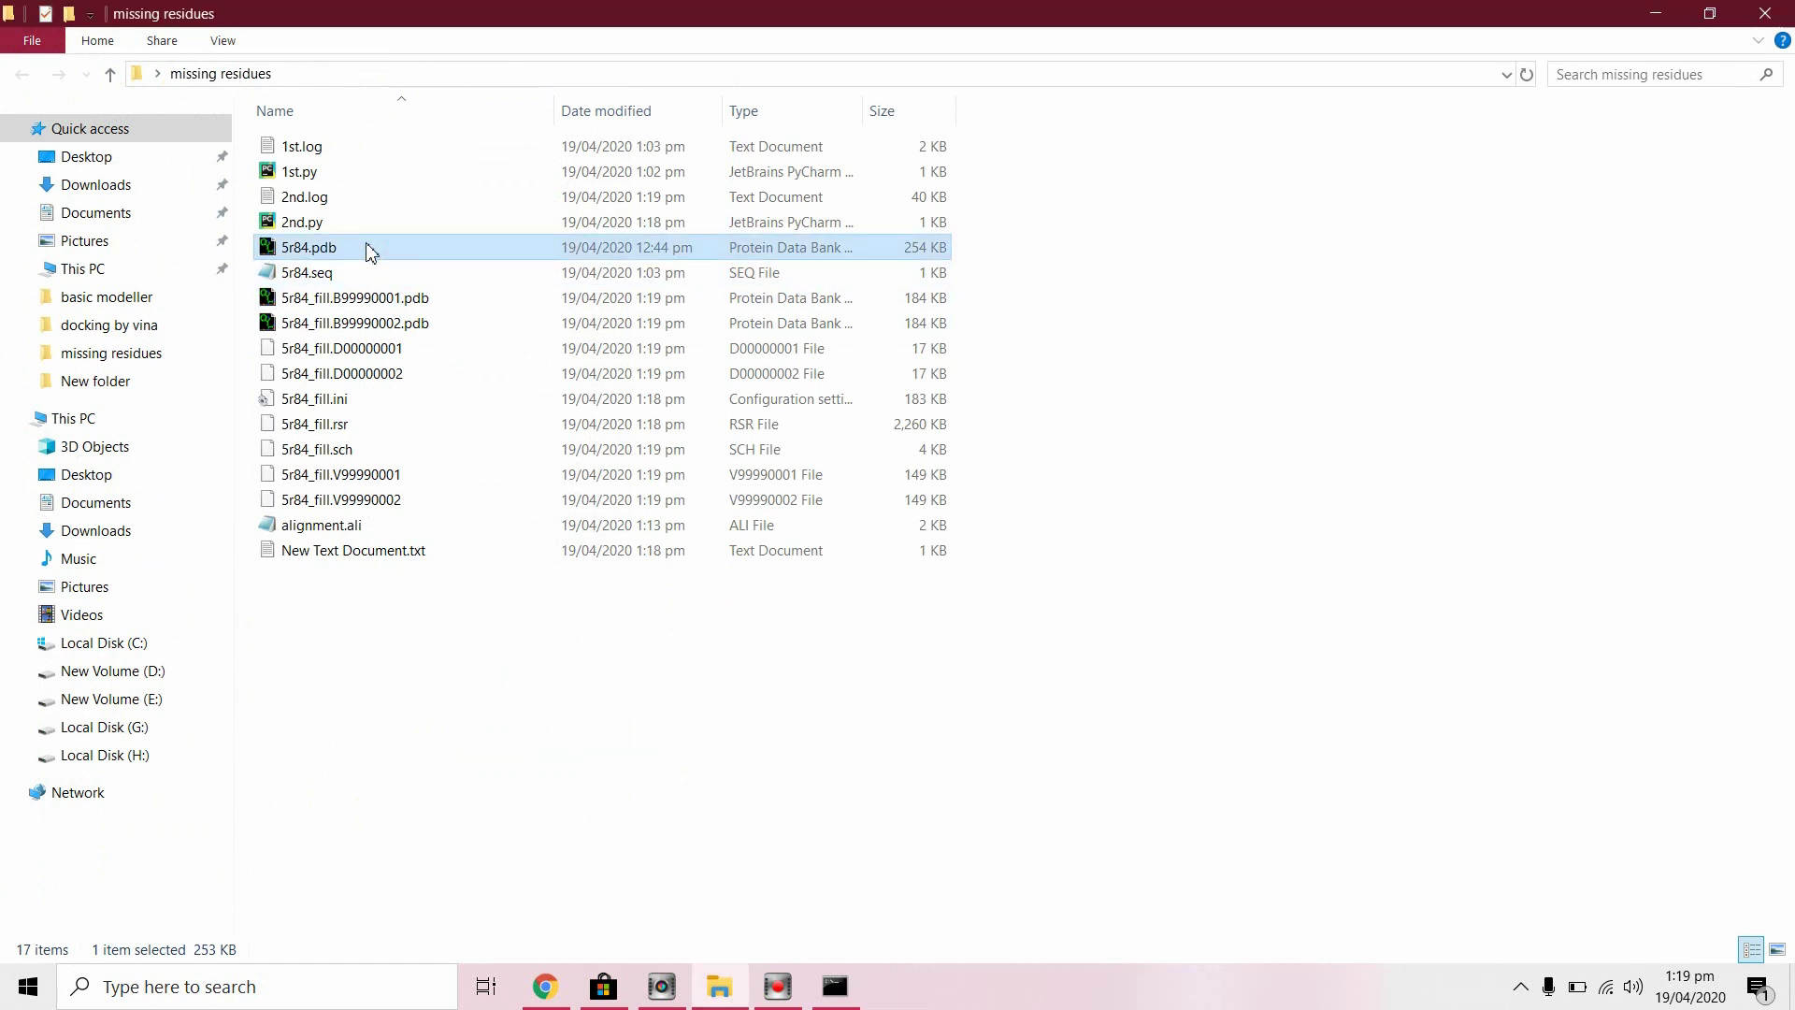
pyautogui.doubleClick(367, 250)
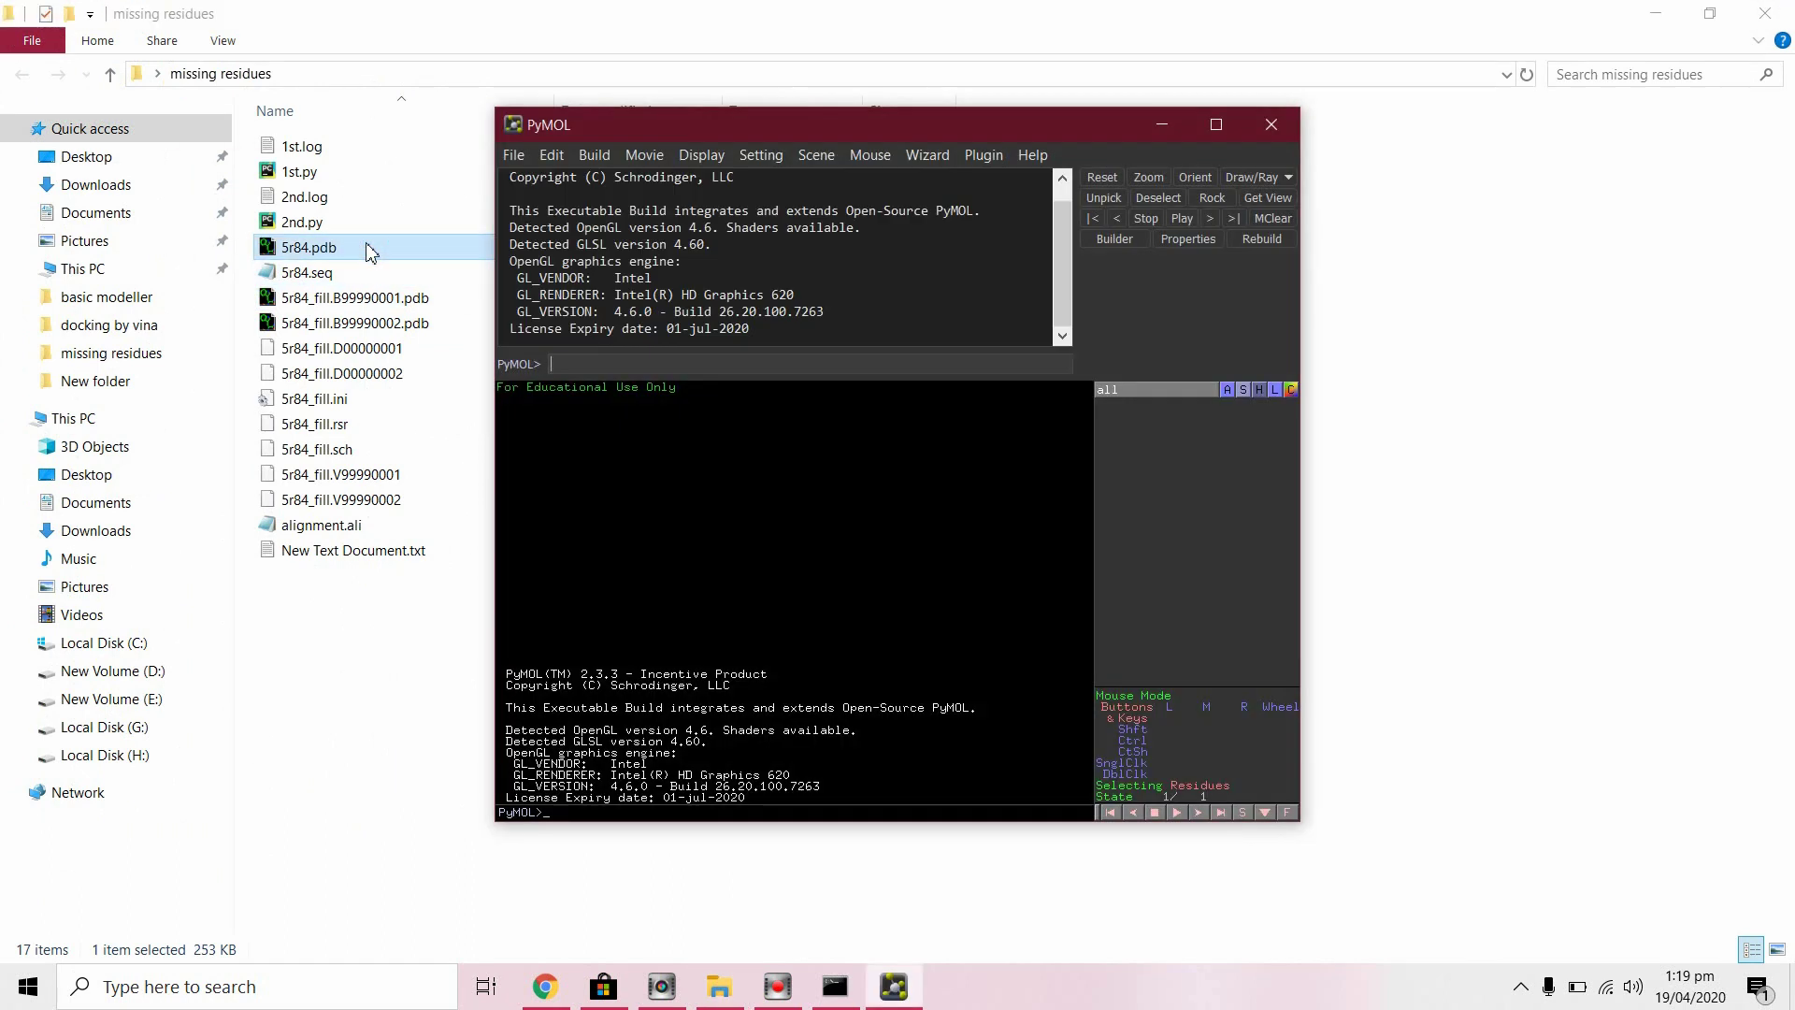
pyautogui.click(1212, 125)
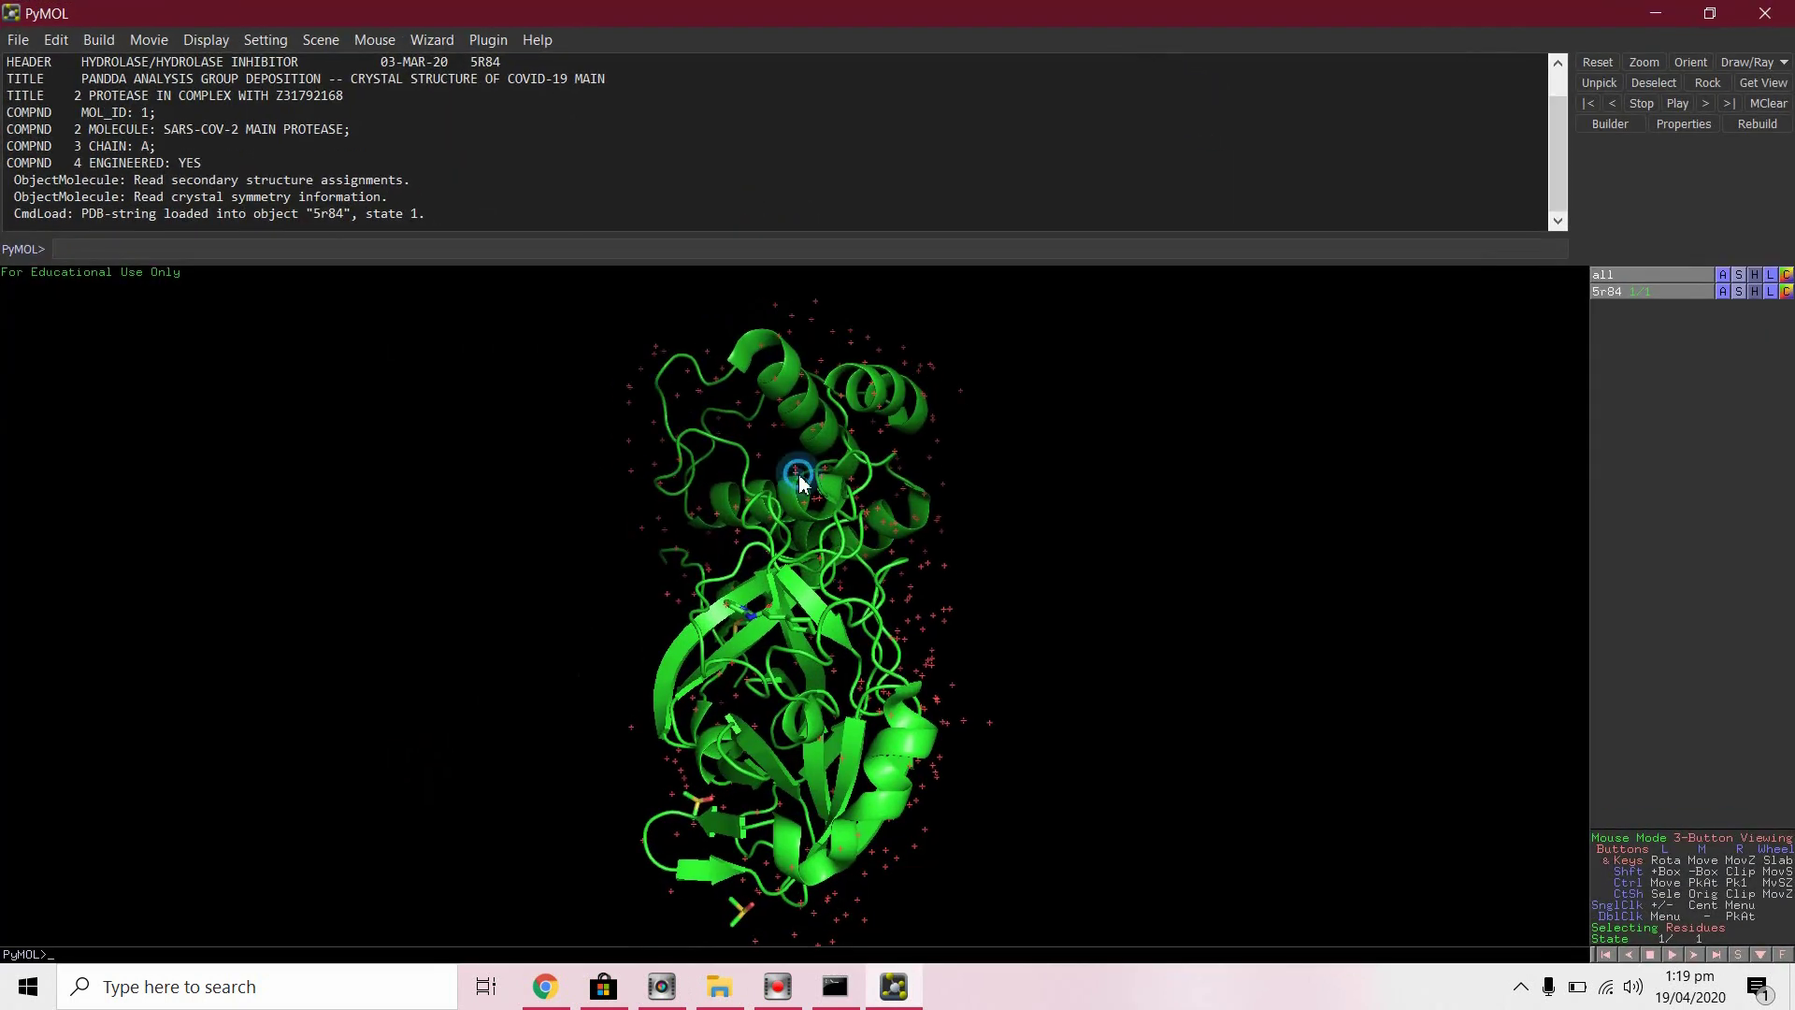
pyautogui.moveTo(798, 475); pyautogui.dragTo(631, 462)
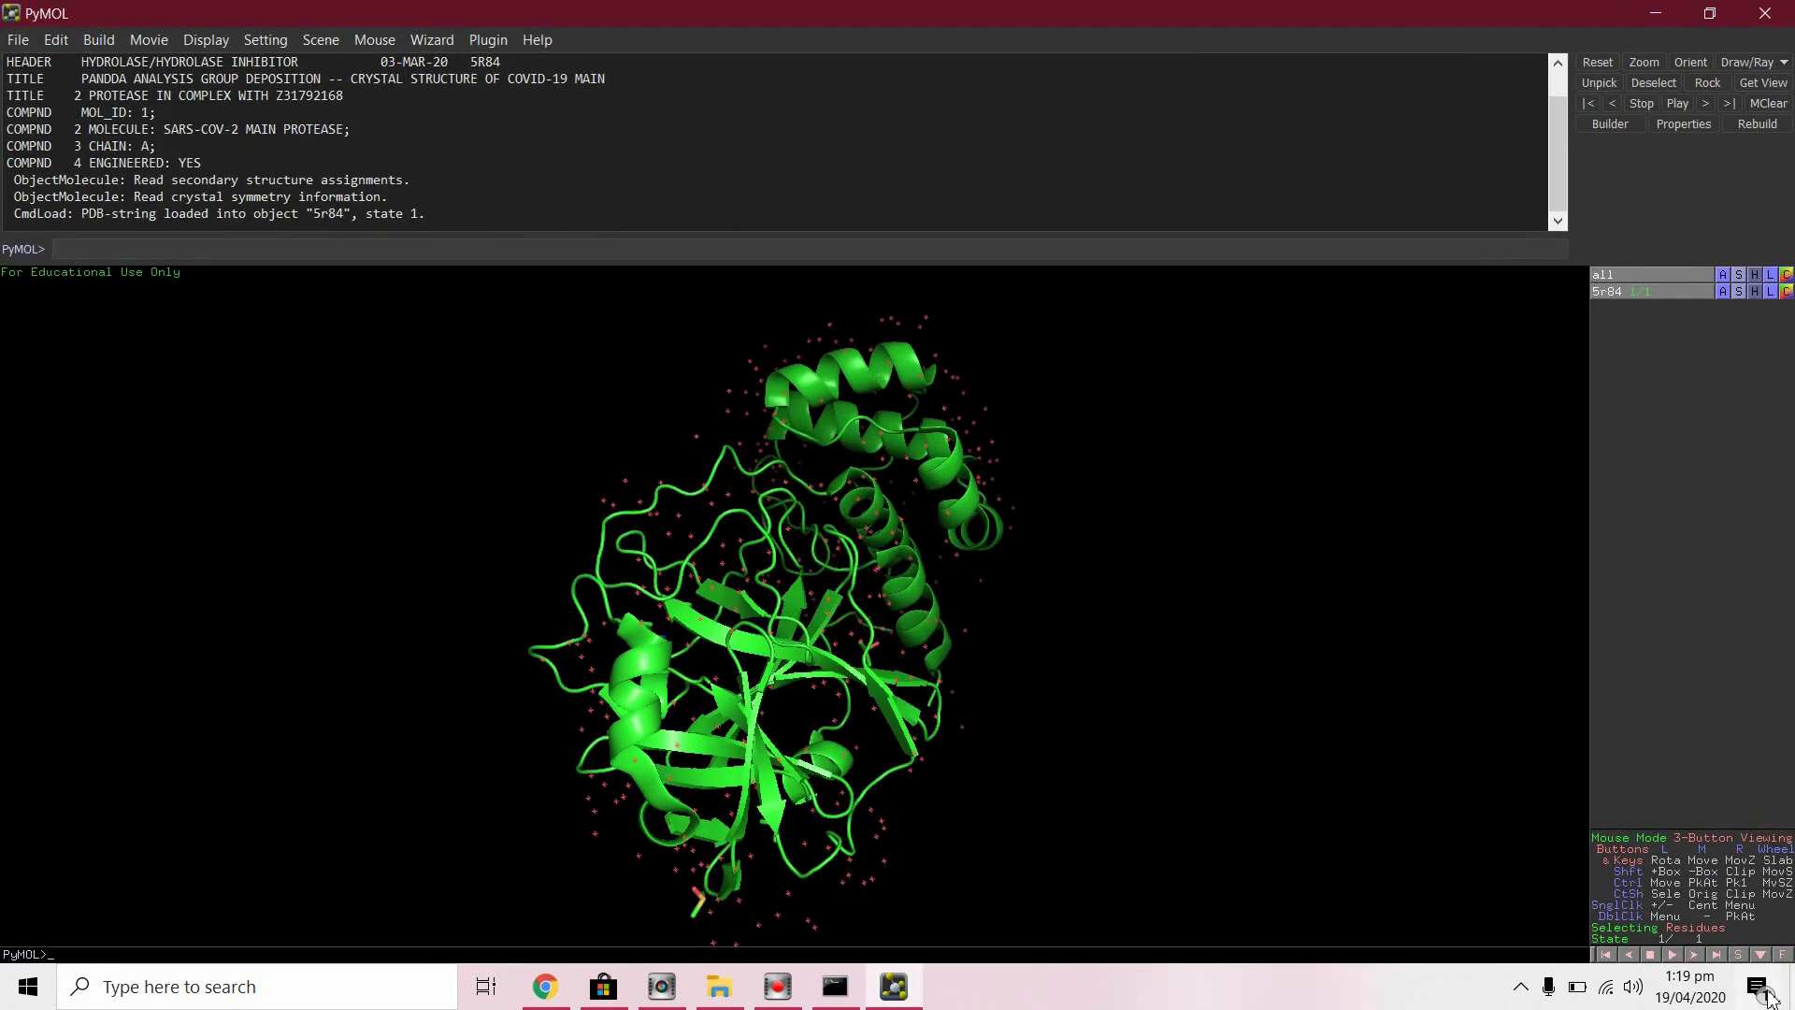
pyautogui.click(1747, 955)
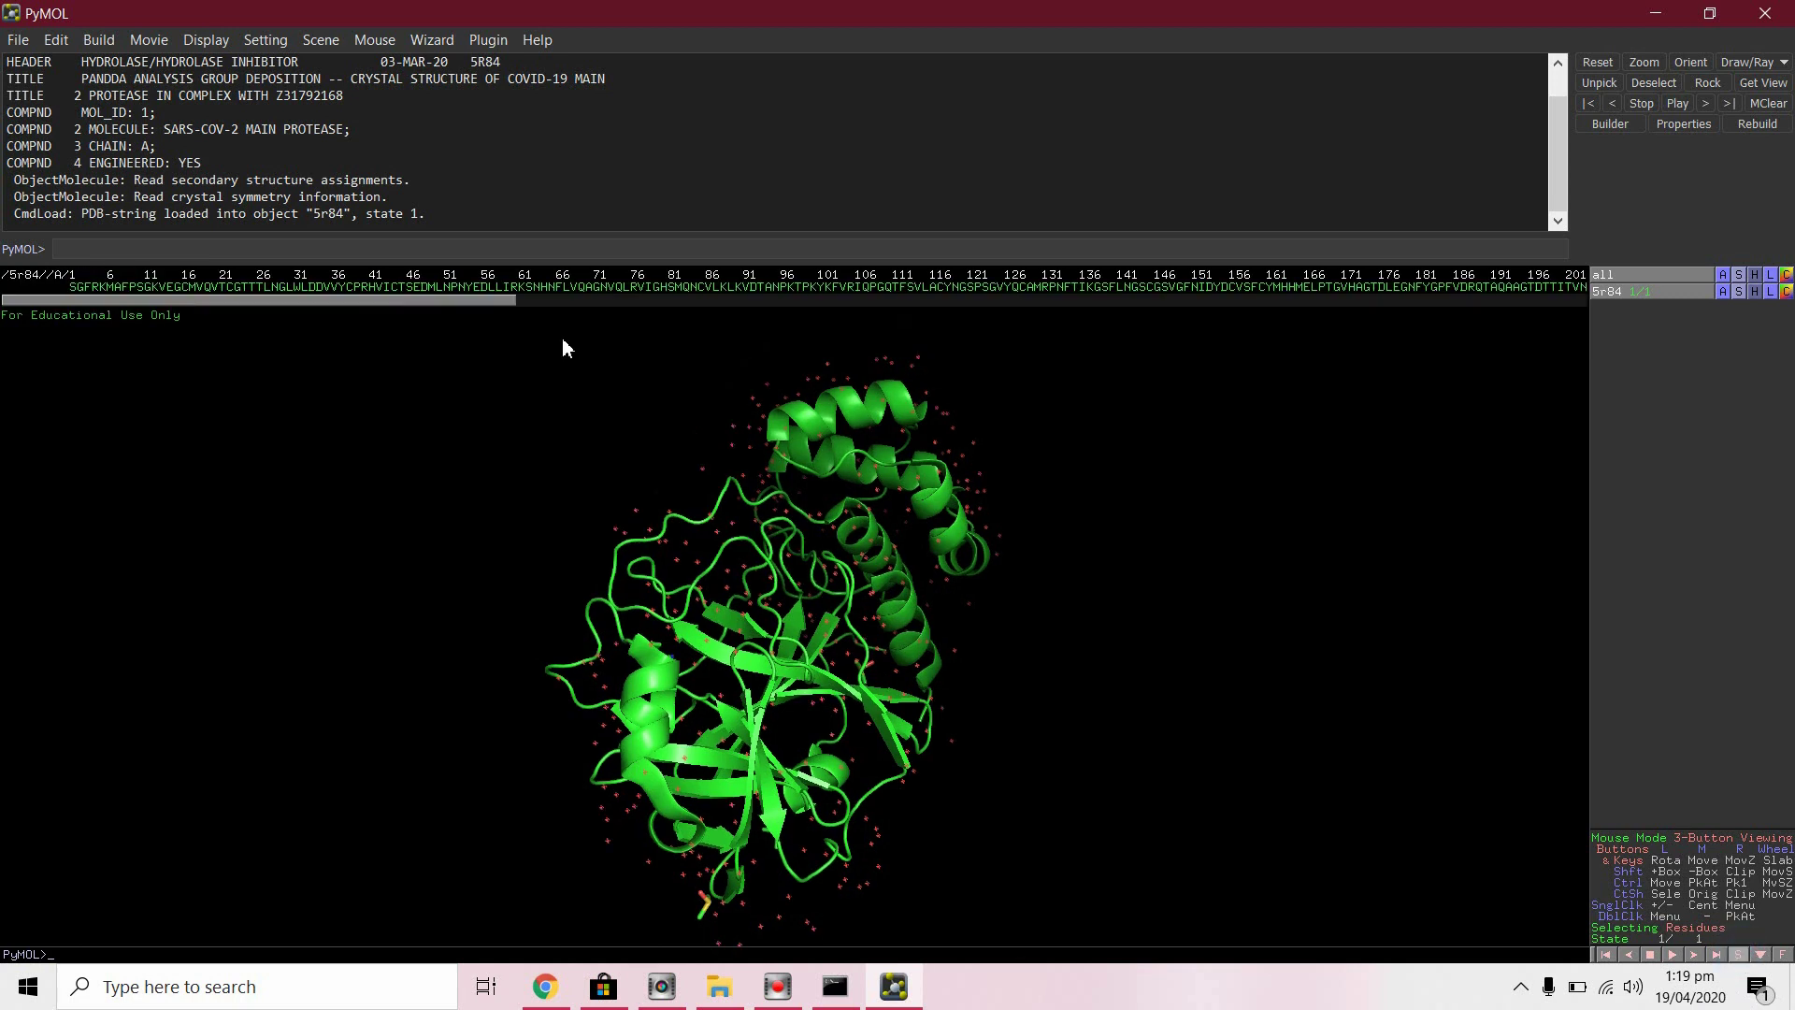
# Load 5r84_fill.B99990001.pdb on top of the original 5r84.
pyautogui.click(19, 39)
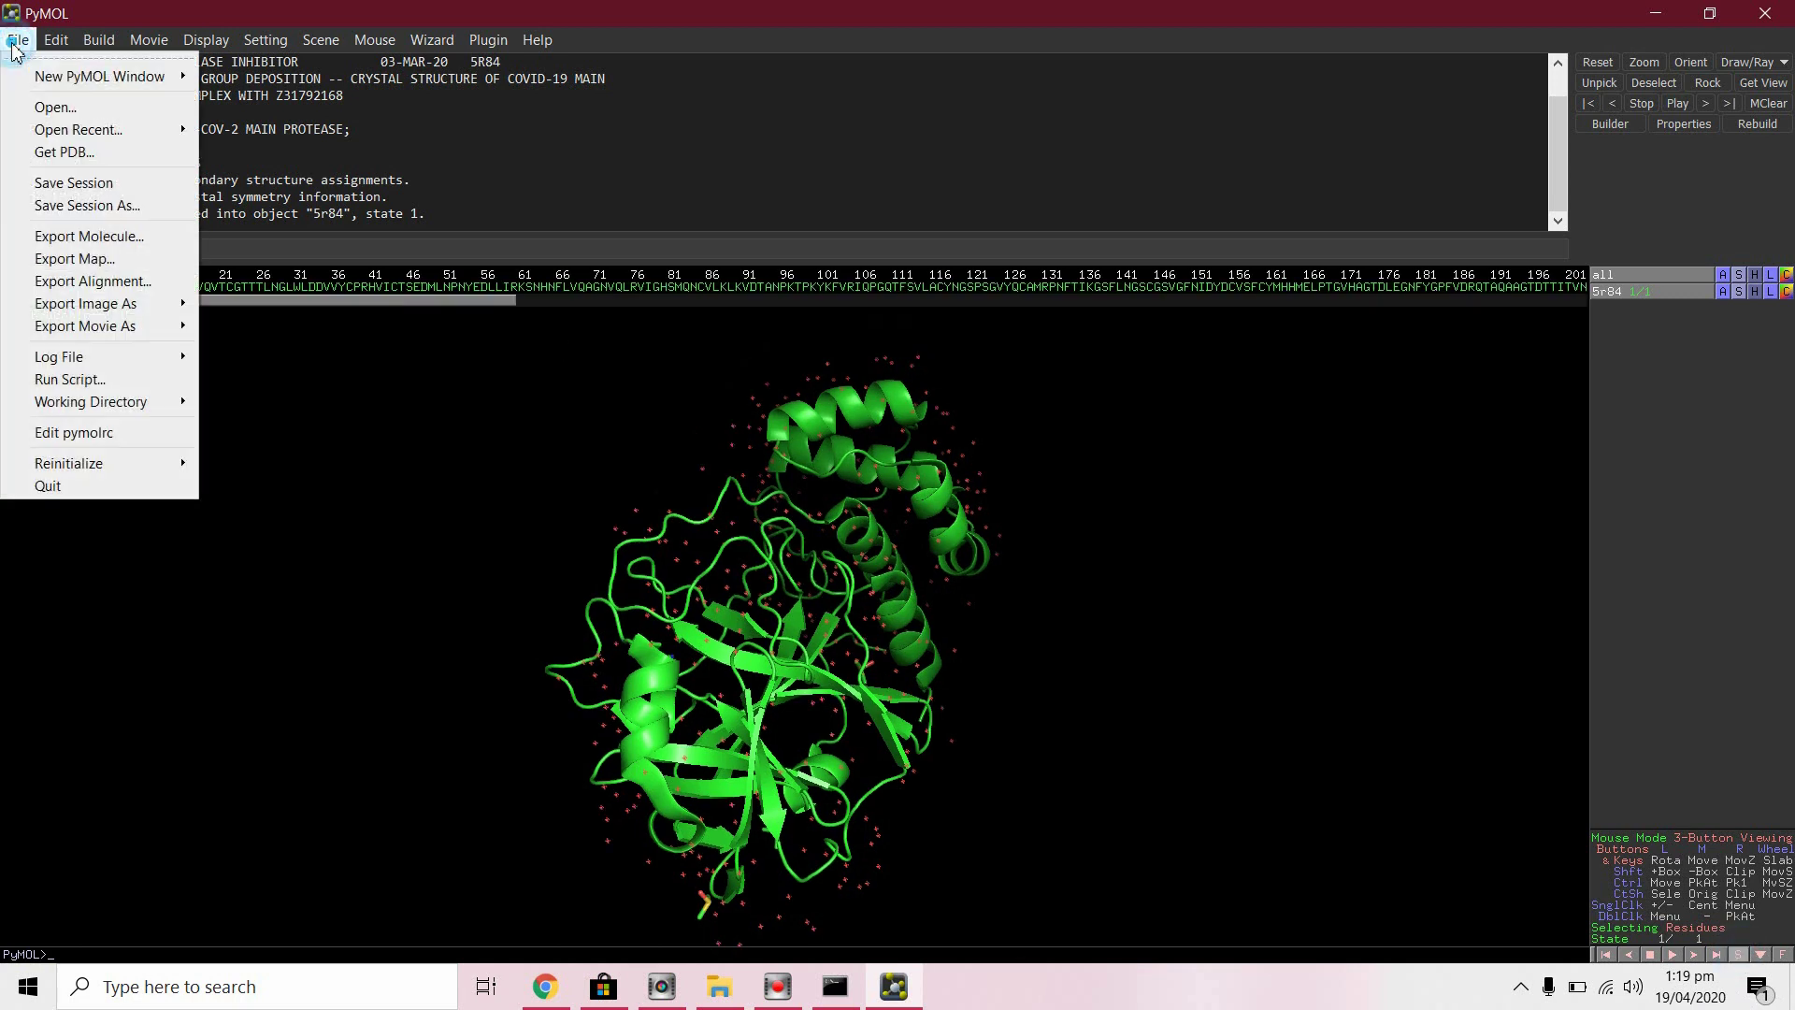
pyautogui.click(53, 108)
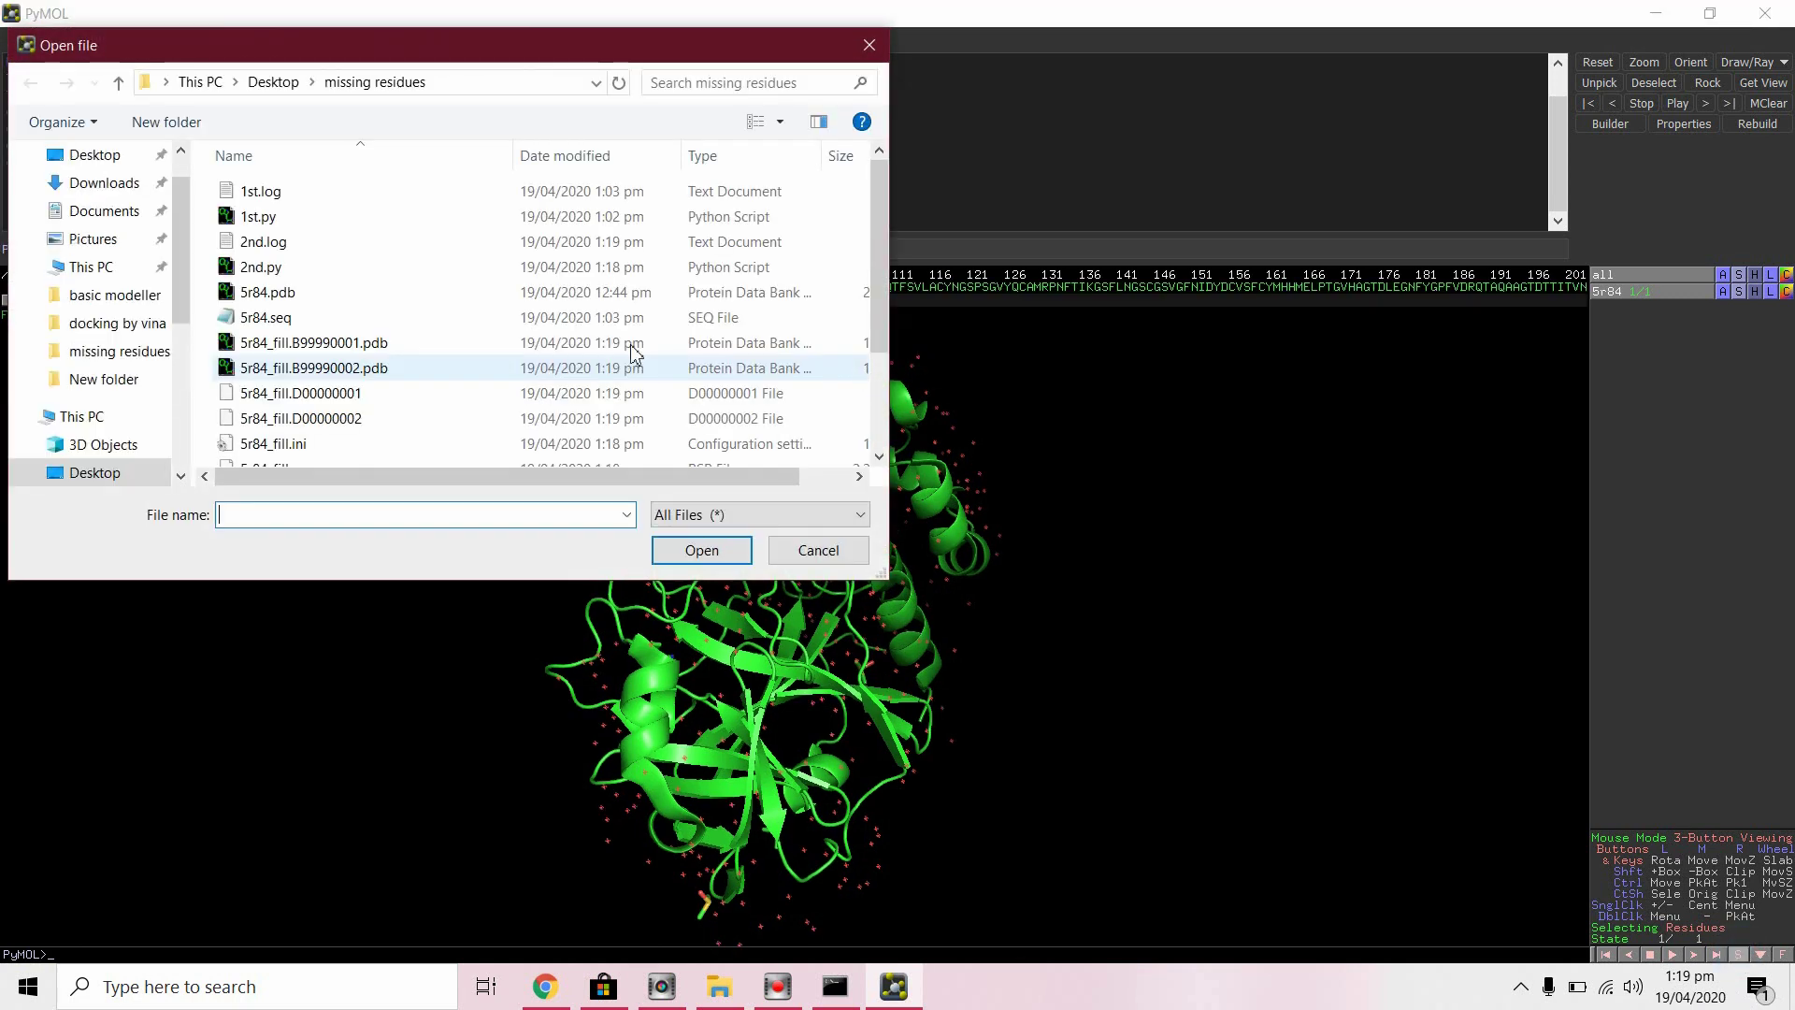
pyautogui.doubleClick(399, 344)
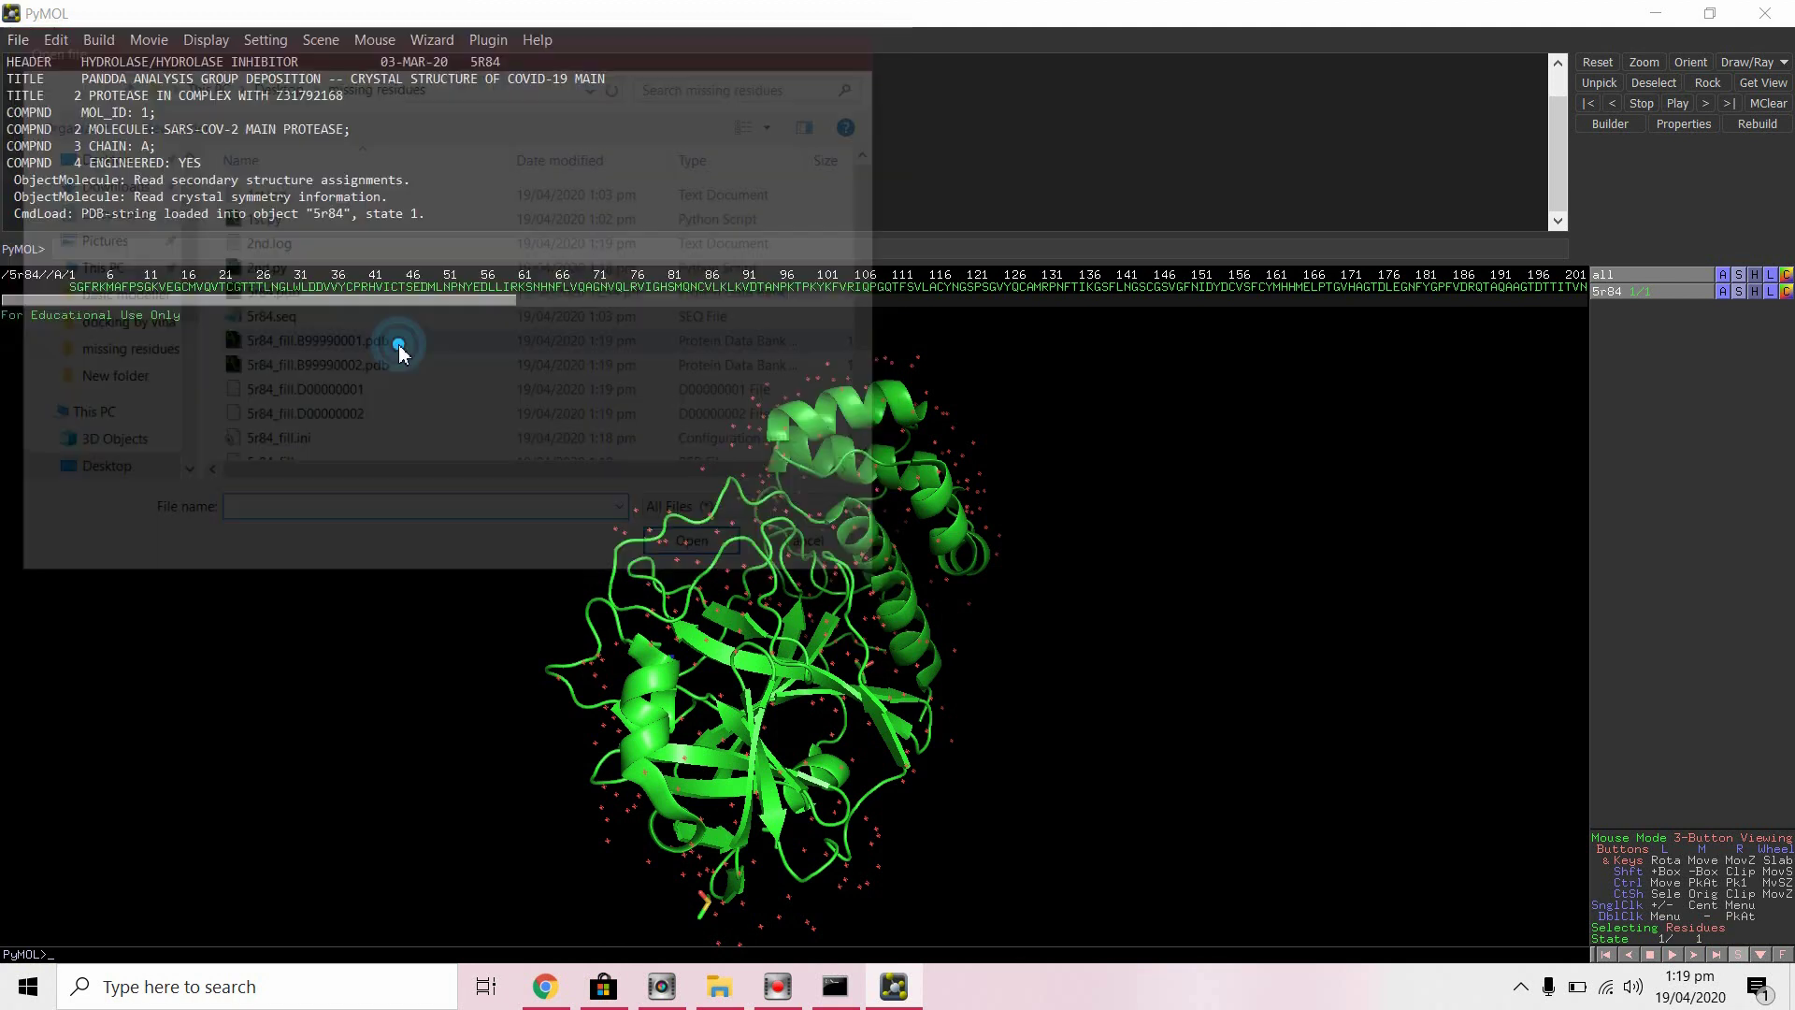
pyautogui.moveTo(400, 325); pyautogui.dragTo(933, 341)
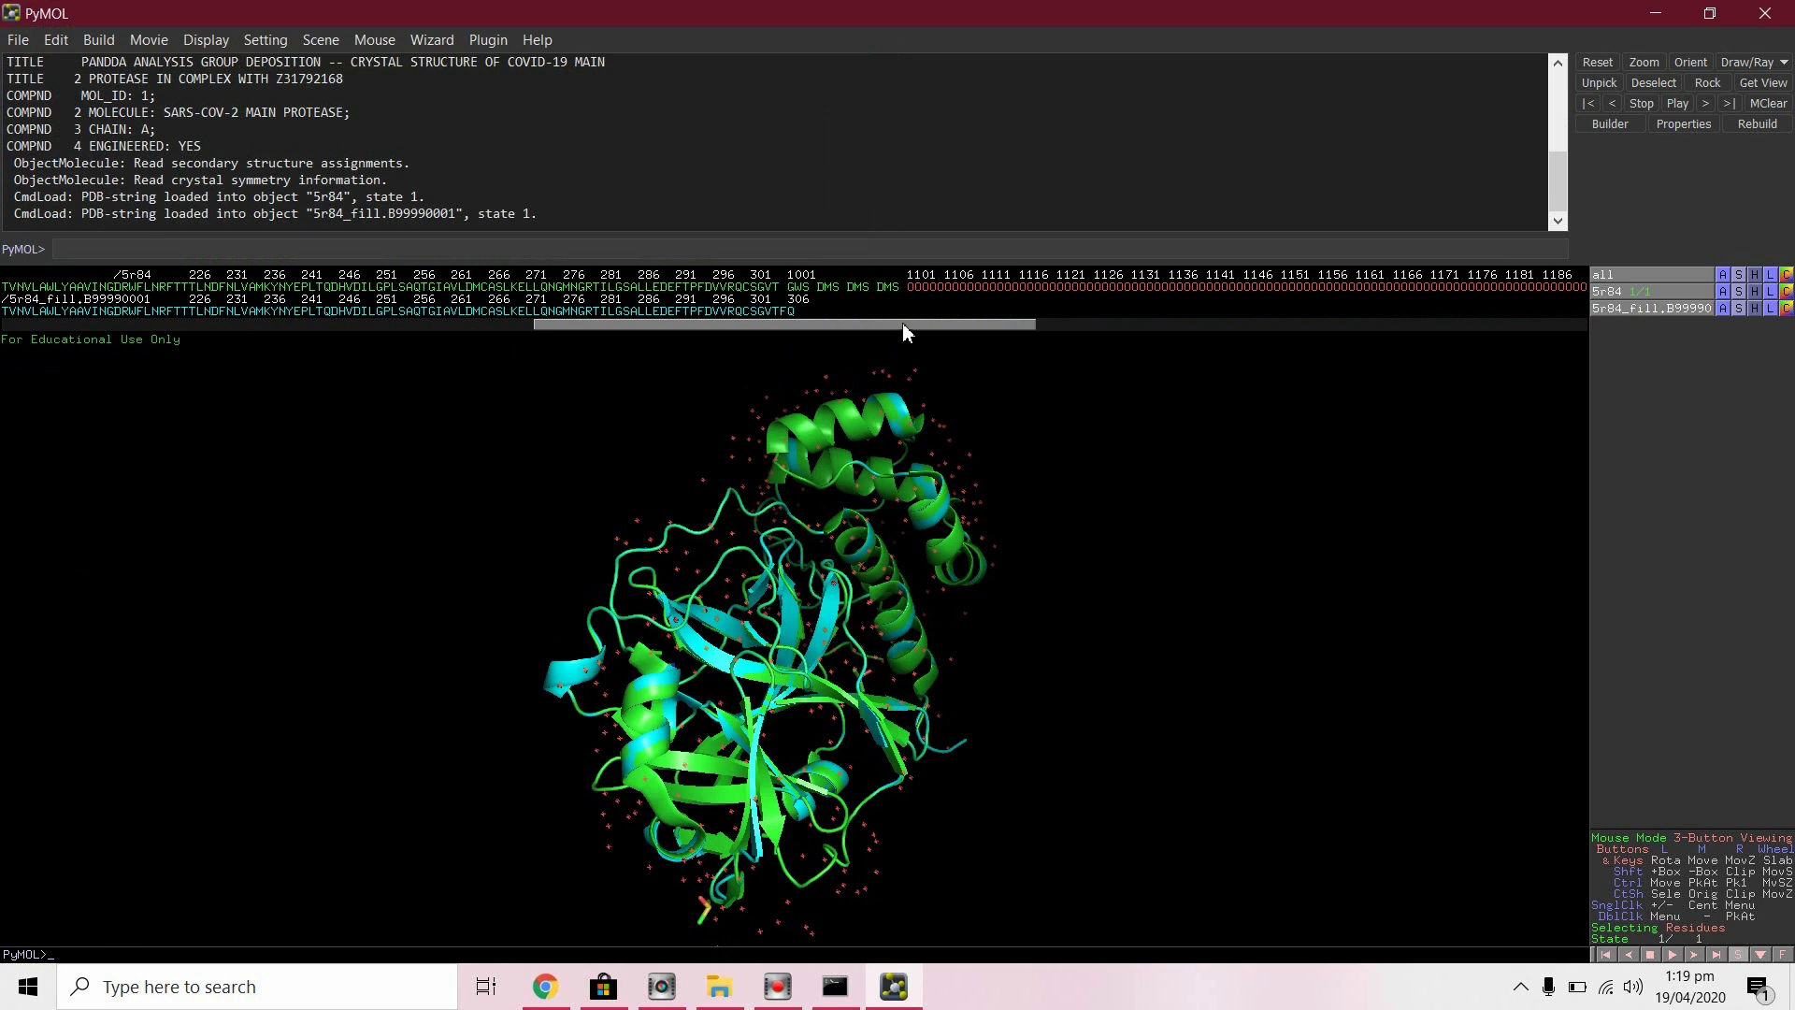
# Select the model's final residues T, F and Q in the sequence viewer.
pyautogui.click(779, 311)
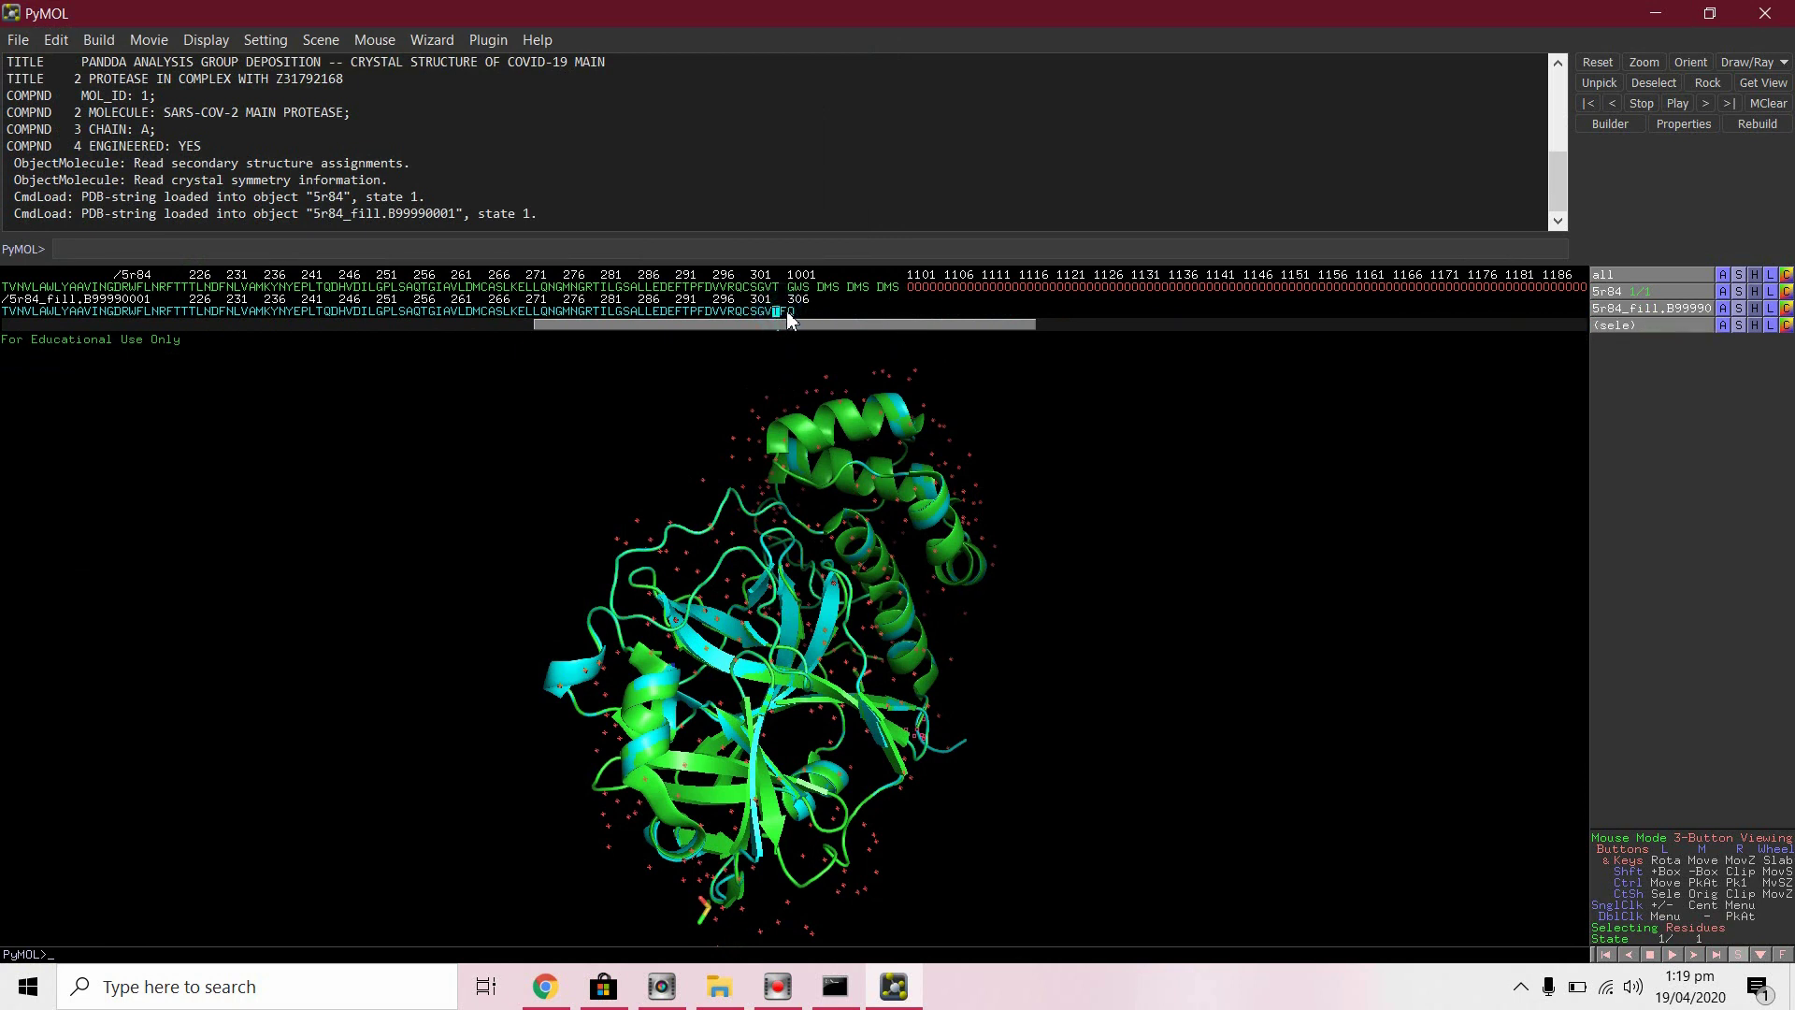
pyautogui.click(786, 312)
pyautogui.click(790, 311)
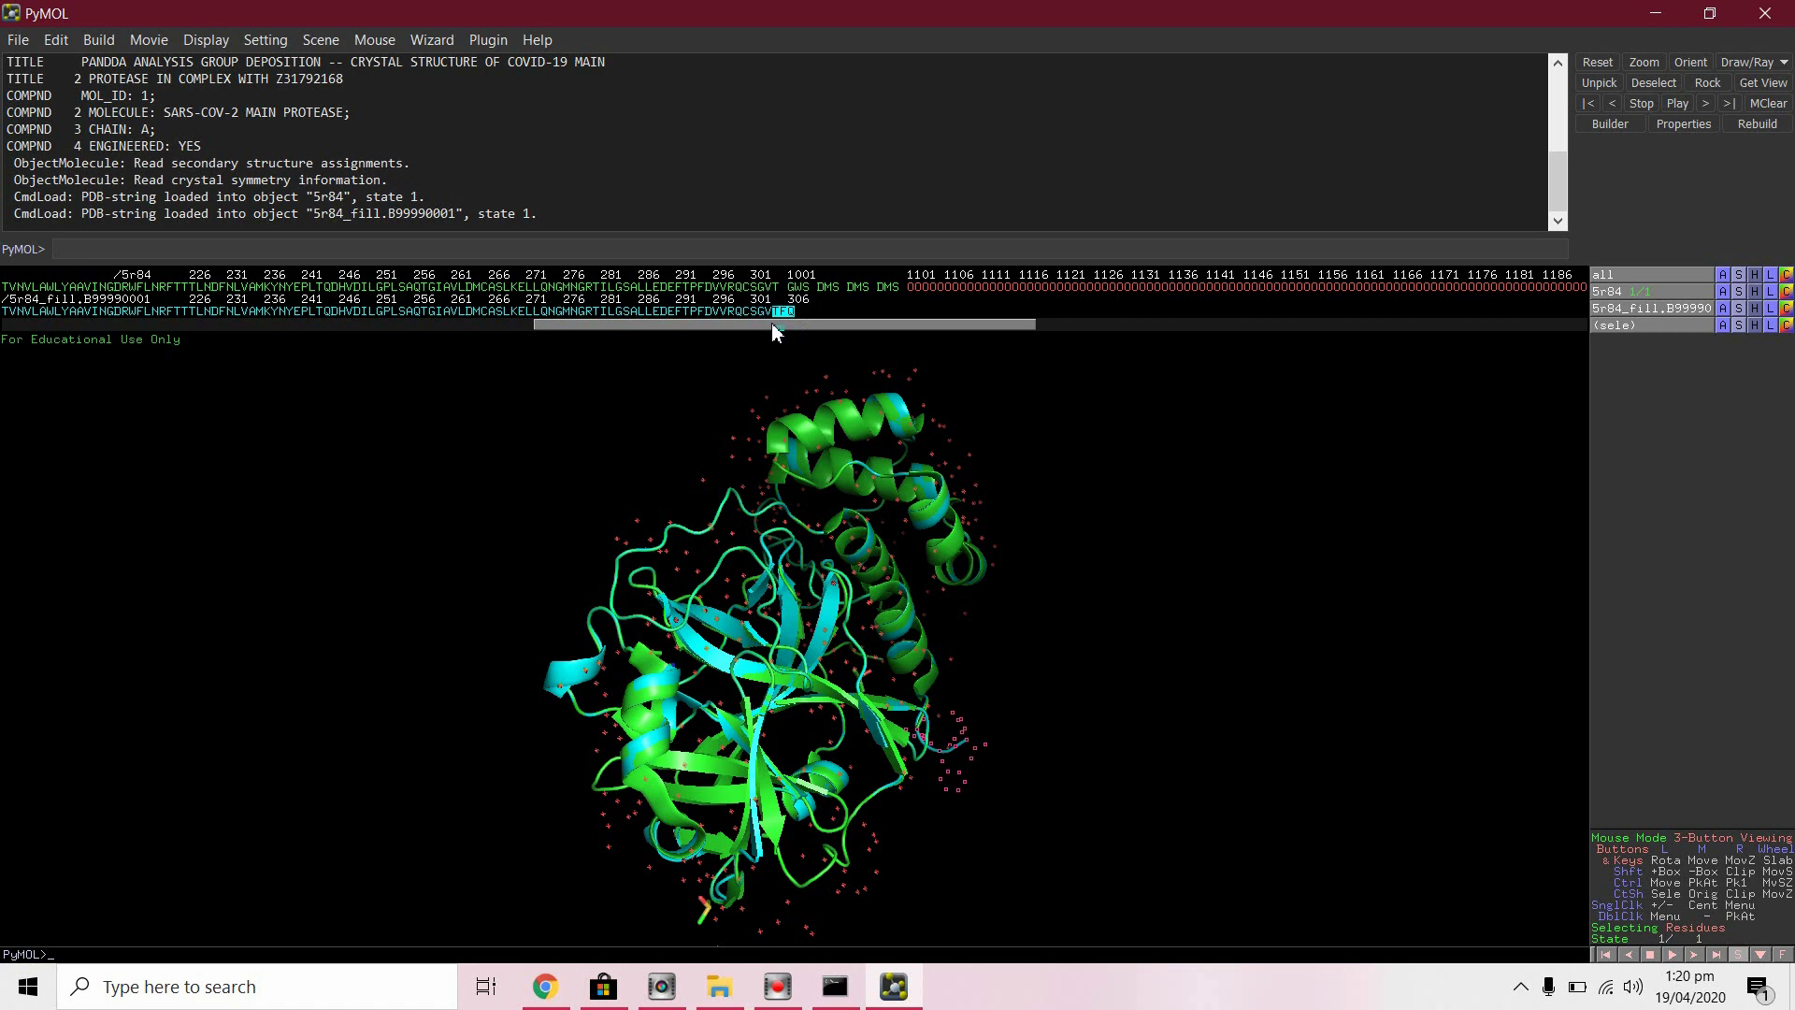